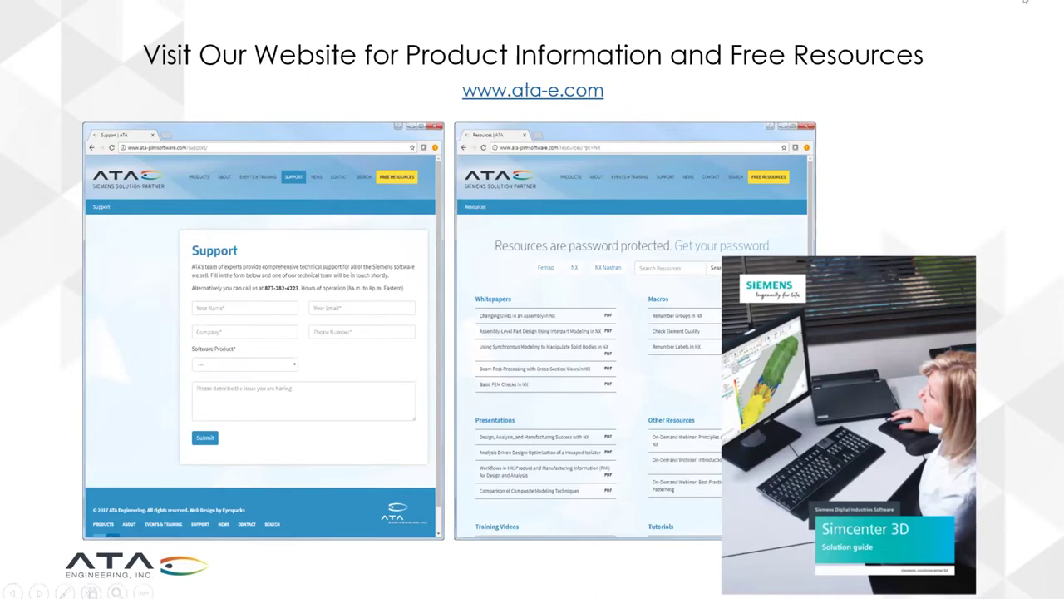
# Step: Advance the slideshow from the ATA website slide to slide 7, the heavy equipment trends slide
pyautogui.press('Right')
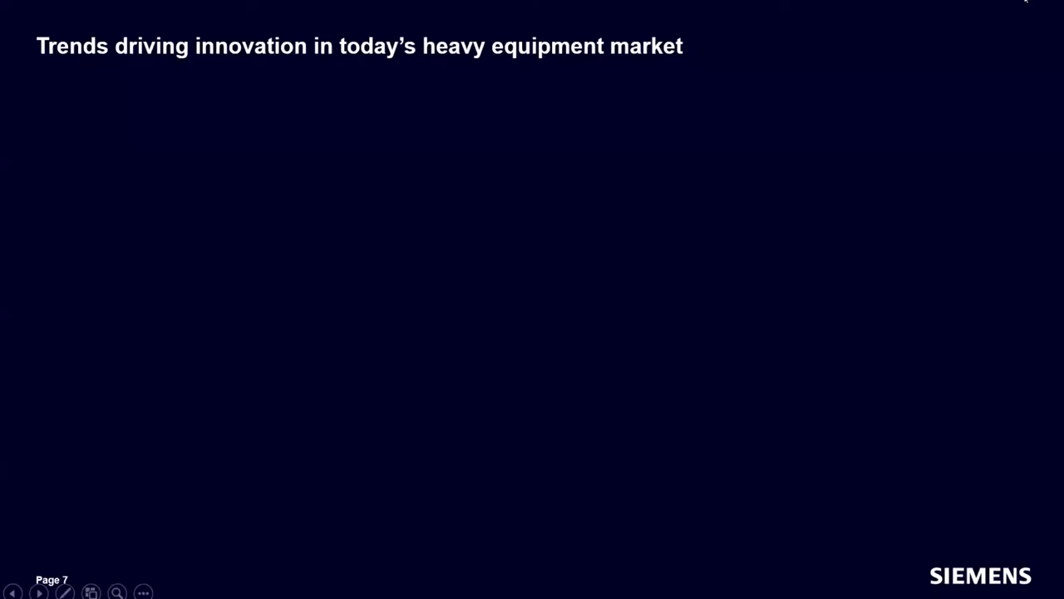
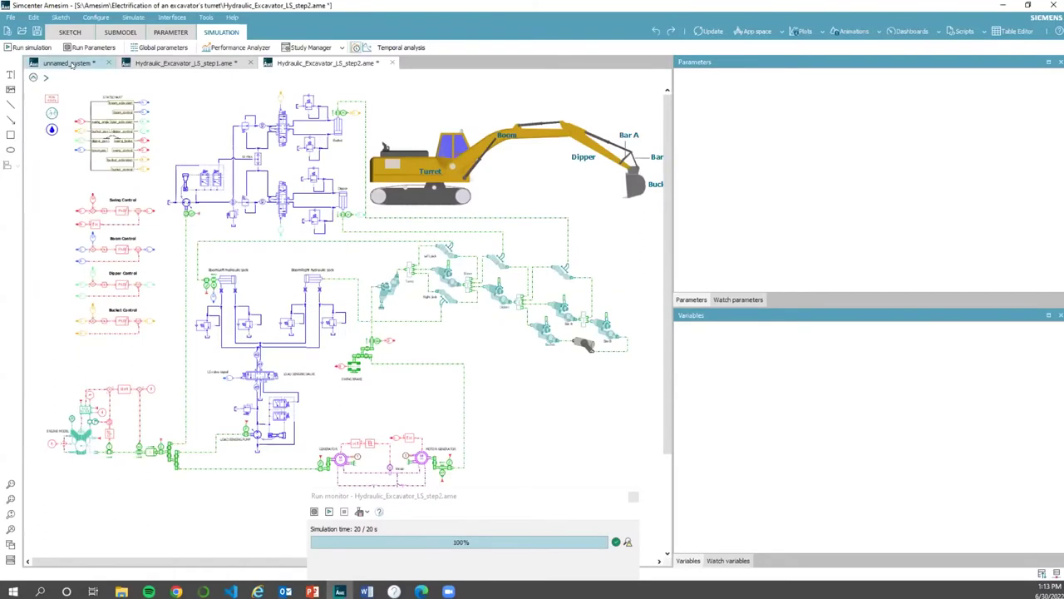
# Step: Switch to the unnamed_system sketch holding the unconnected motor, pump, restrictors, junction and tank
pyautogui.click(70, 64)
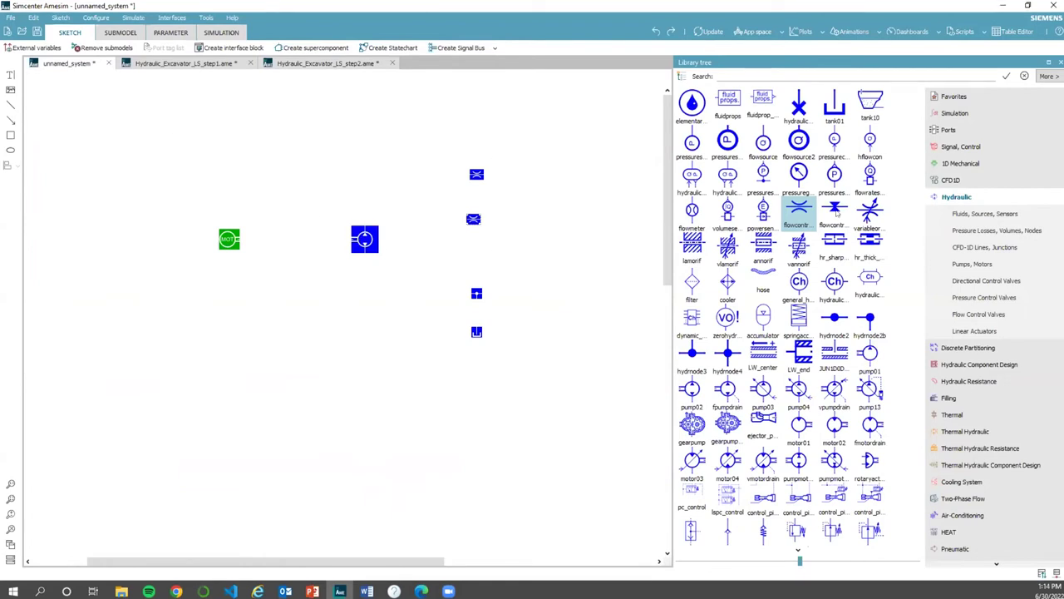
# Step: Collapse the Hydraulic library and delete the extra flow-control restrictor from the sketch
pyautogui.click(946, 199)
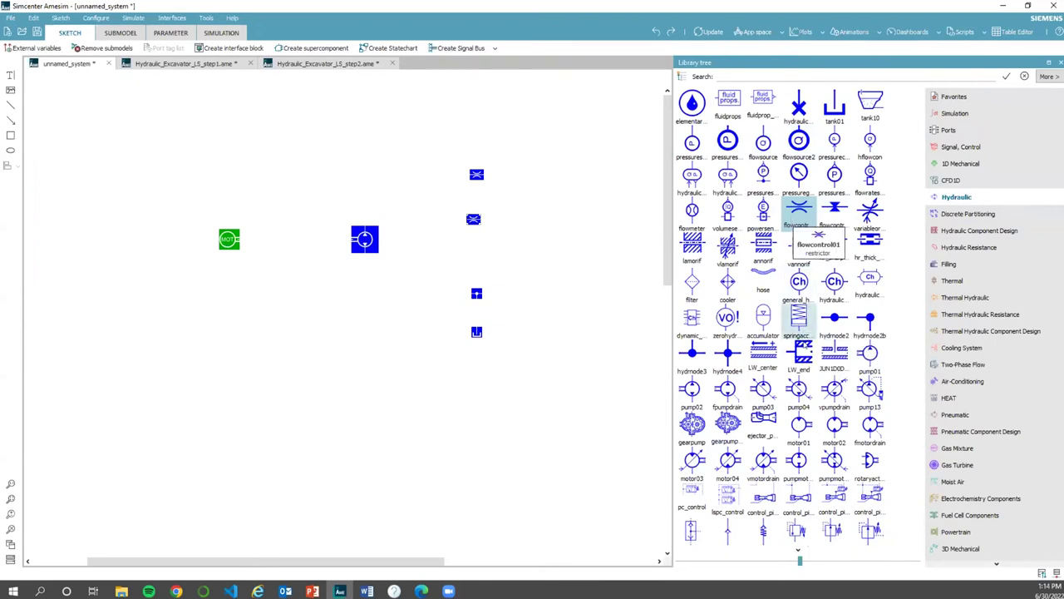
pyautogui.scroll(-5, 799, 366)
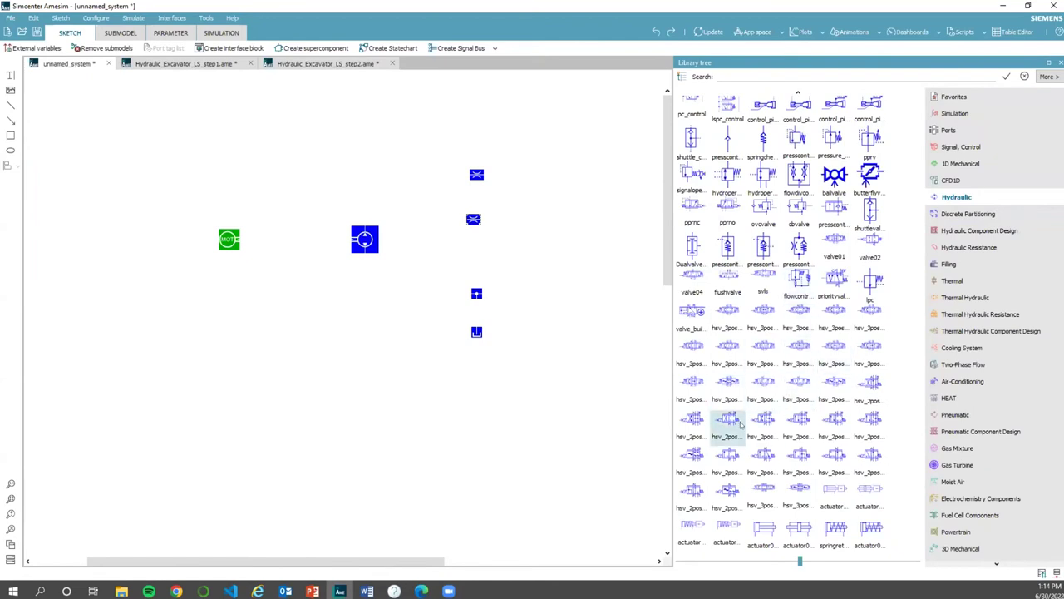
pyautogui.scroll(5, 748, 426)
pyautogui.scroll(-5, 799, 250)
pyautogui.scroll(5, 775, 352)
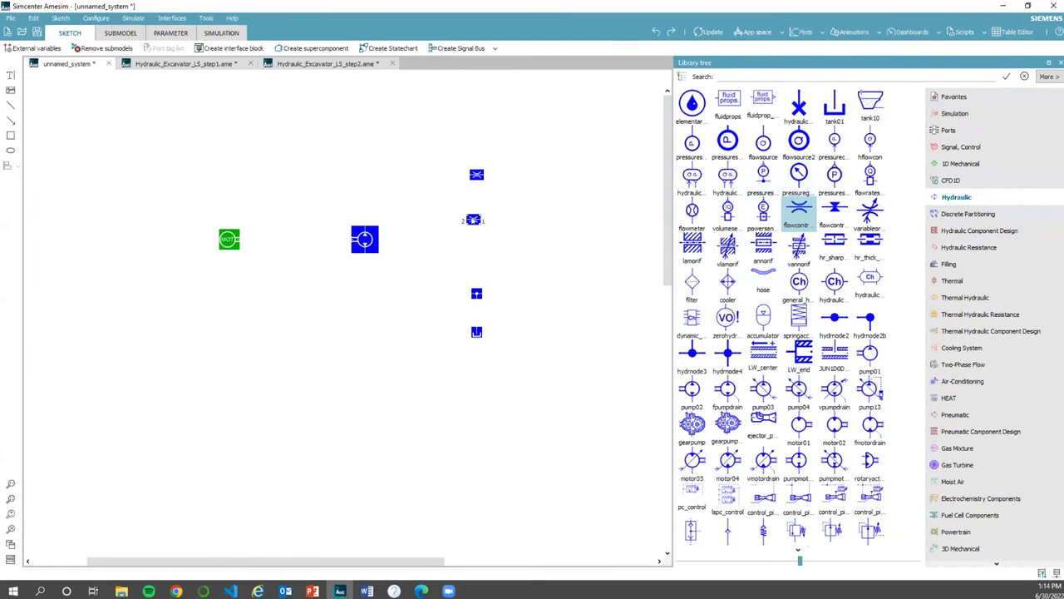
pyautogui.press('Delete')
pyautogui.moveTo(798, 208)
pyautogui.mouseDown()
pyautogui.moveTo(473, 208)
pyautogui.moveTo(487, 217)
pyautogui.mouseUp()
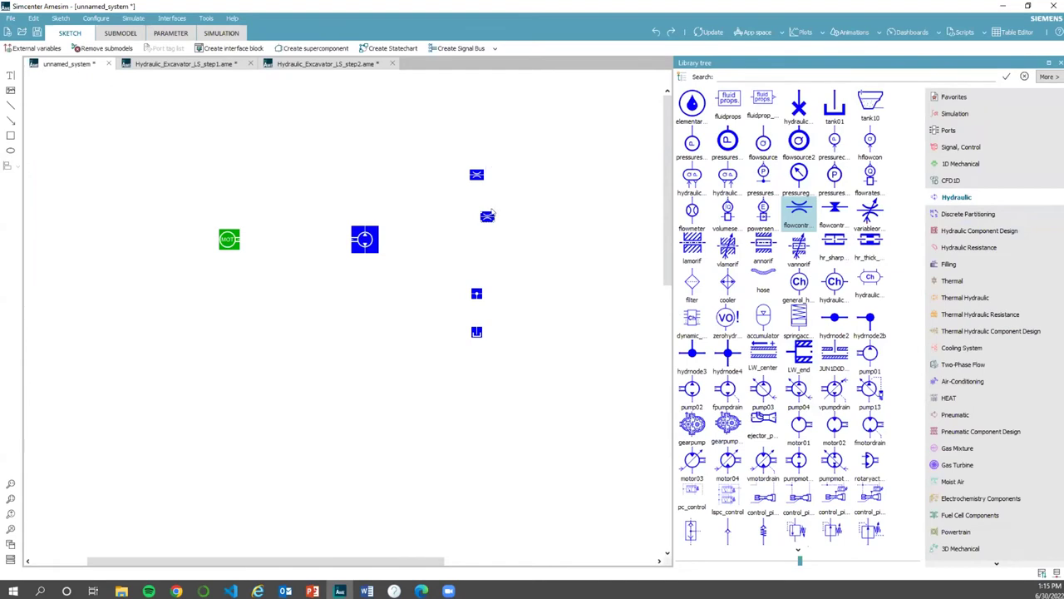
pyautogui.press('Delete')
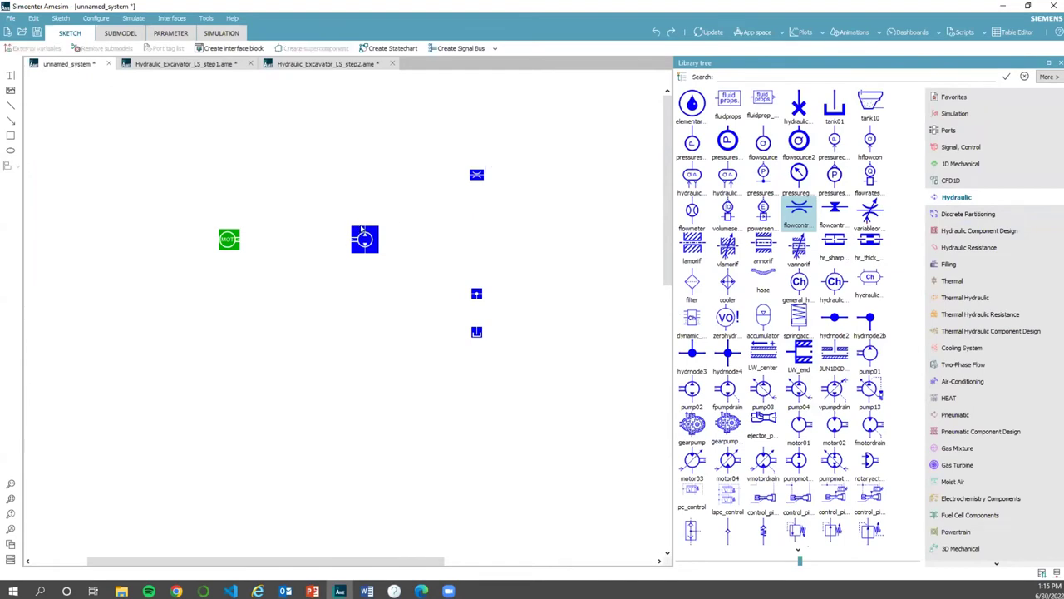
# Step: Connect the pump to the orifice, the orifice to the junction, and the junction to the tank
pyautogui.click(363, 226)
pyautogui.click(363, 218)
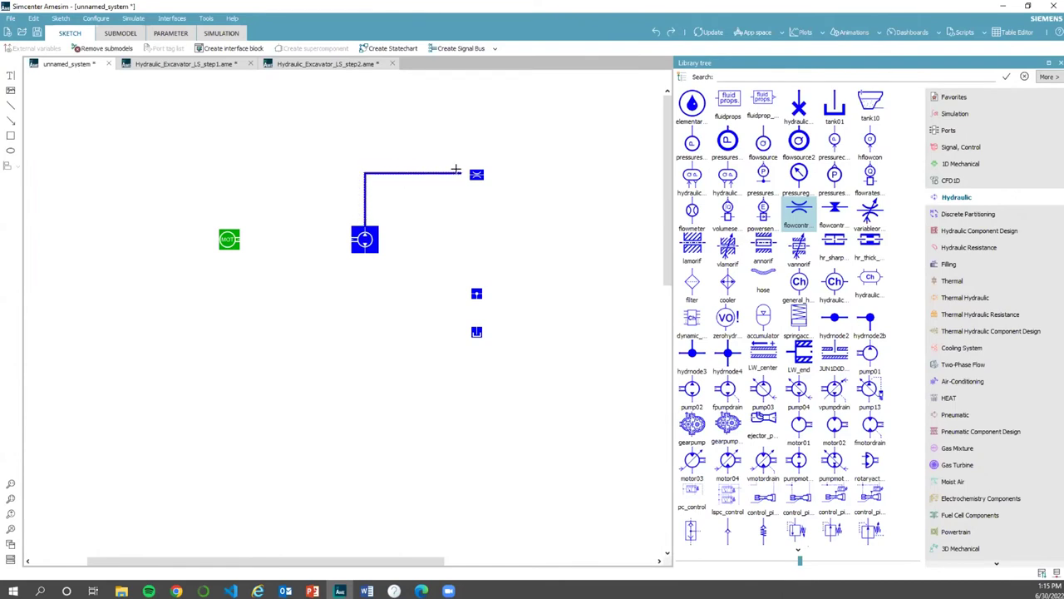
pyautogui.click(470, 175)
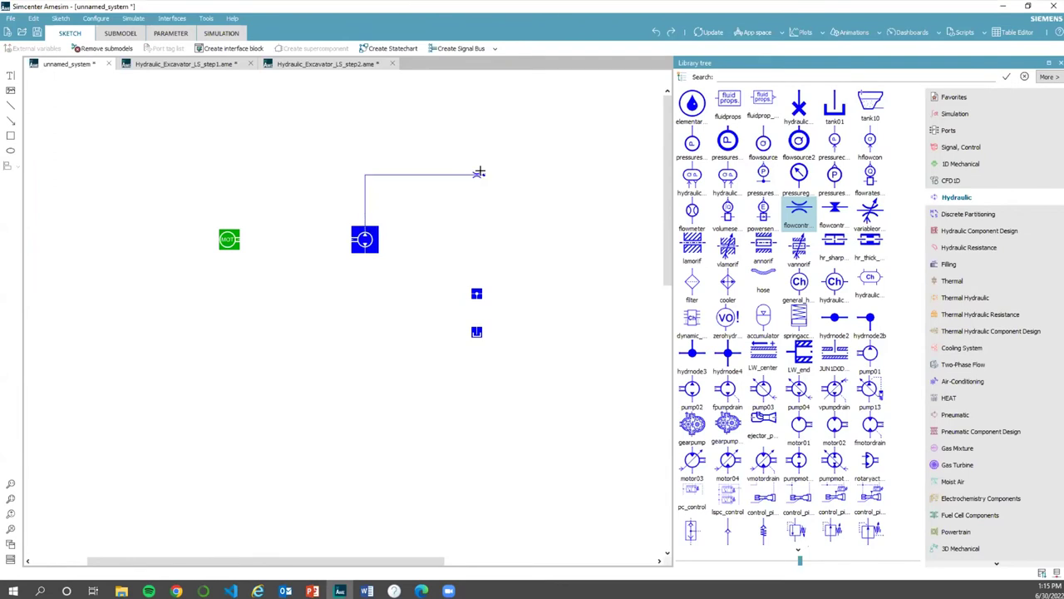
pyautogui.click(480, 173)
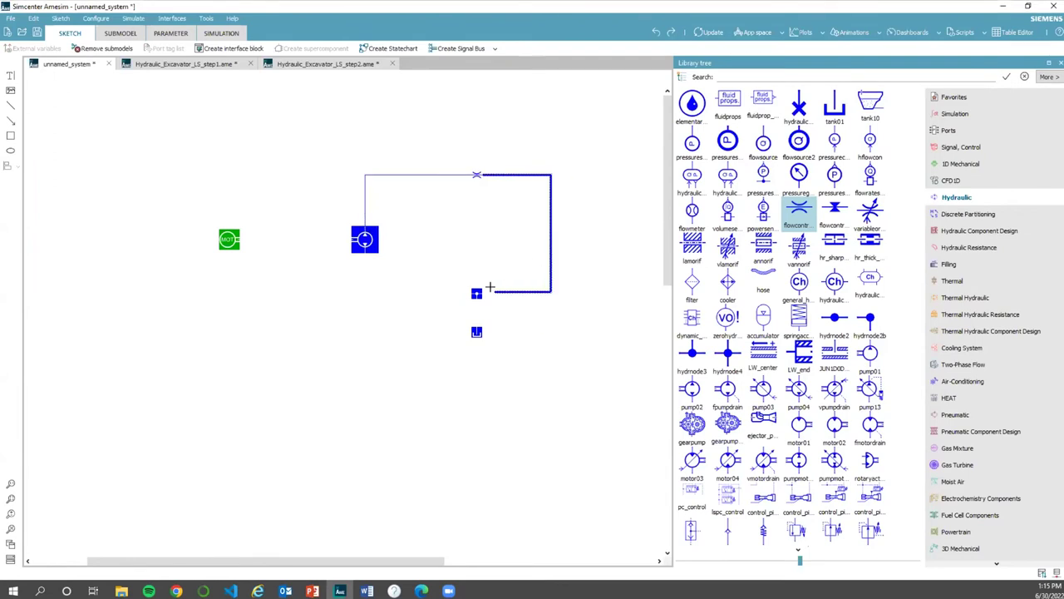
pyautogui.click(479, 294)
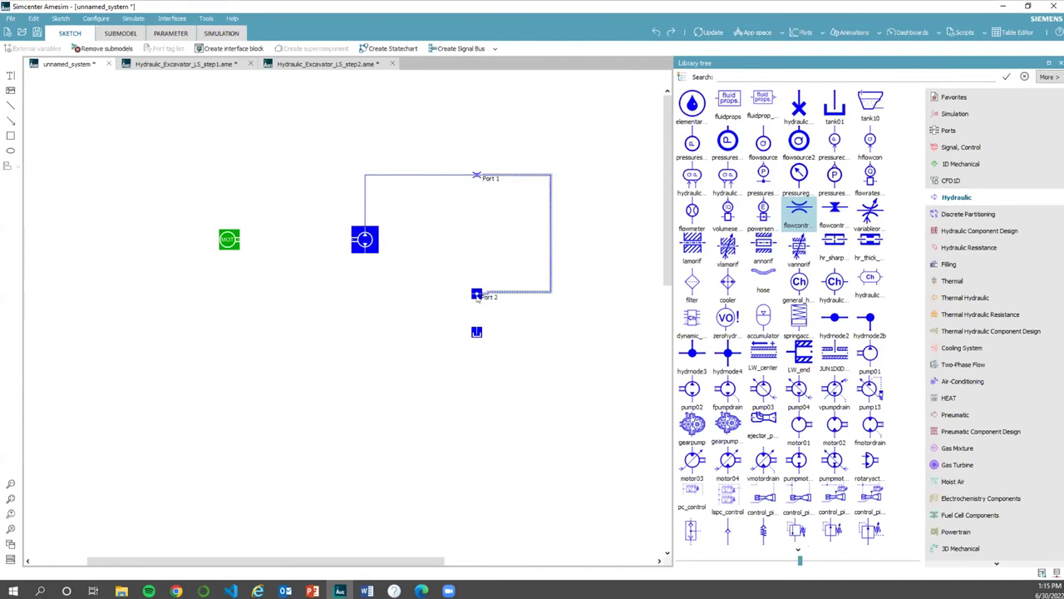
pyautogui.click(476, 296)
pyautogui.click(477, 329)
pyautogui.click(462, 296)
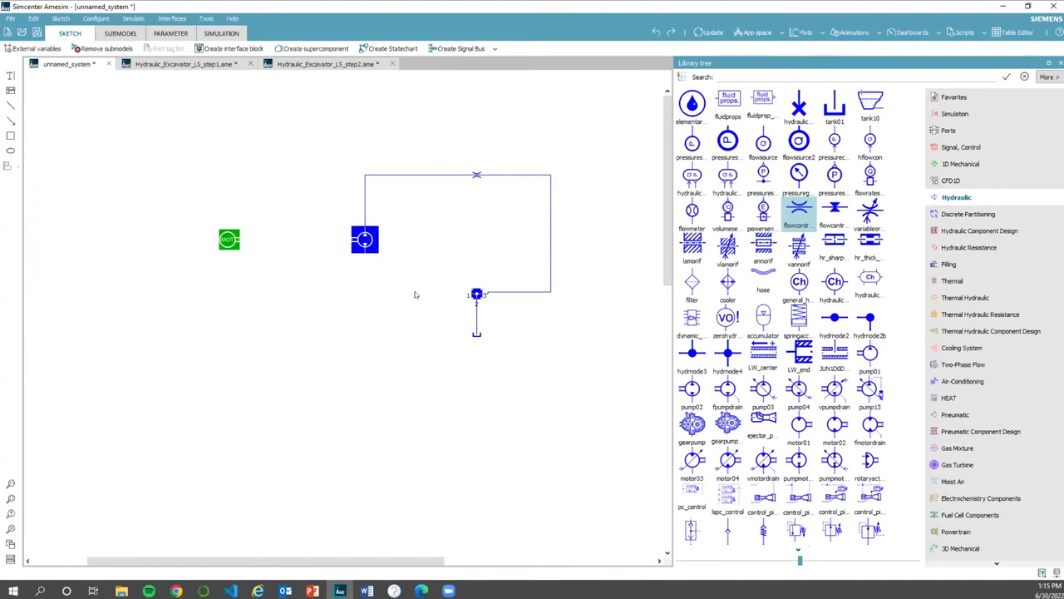
# Step: Link the junction back to the pump's lower port and couple the pump shaft to the motor
pyautogui.click(470, 294)
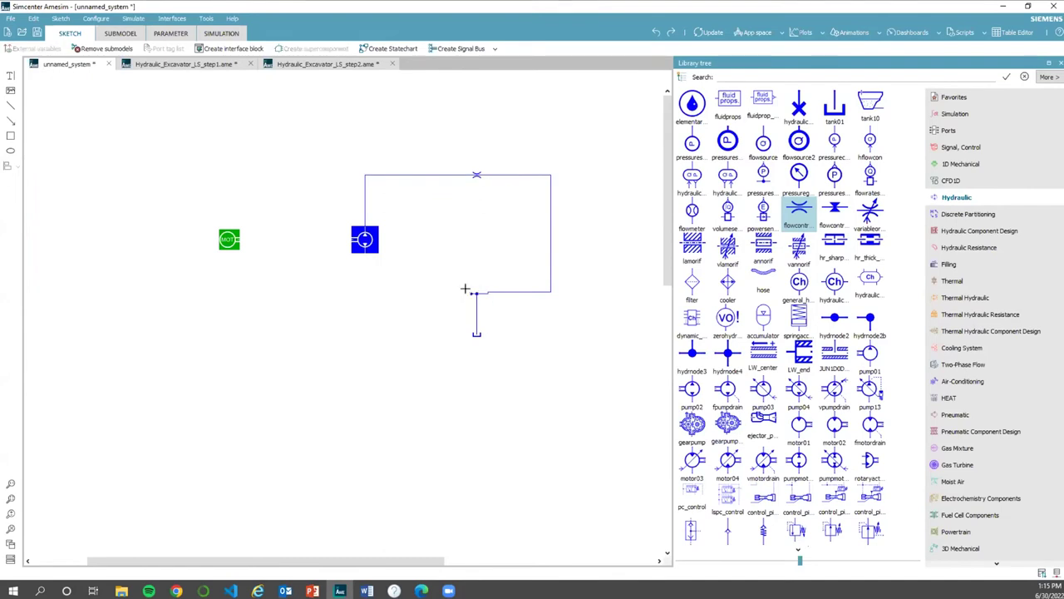
pyautogui.click(364, 255)
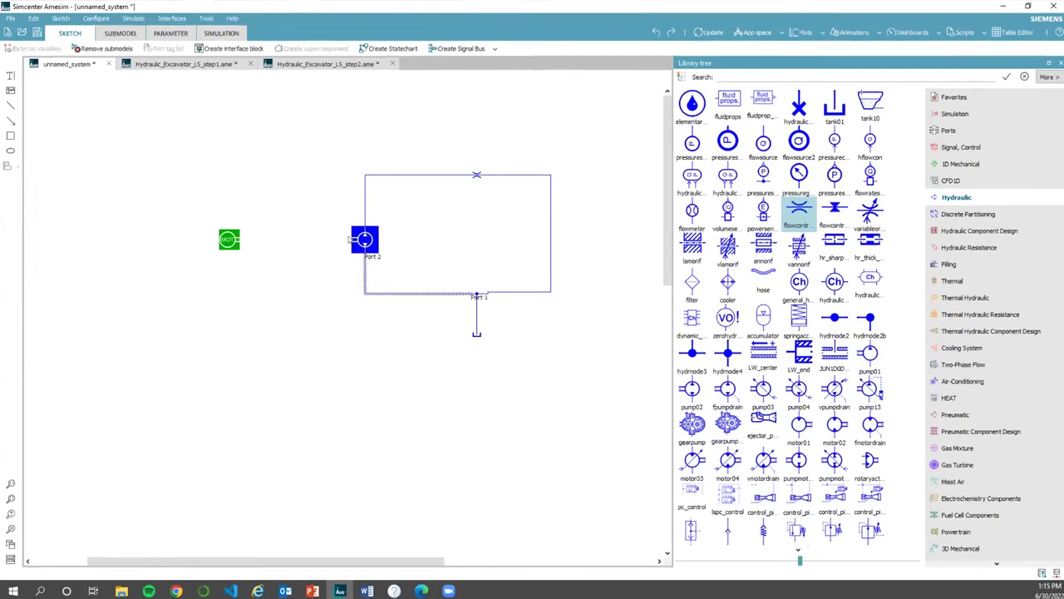
pyautogui.click(351, 239)
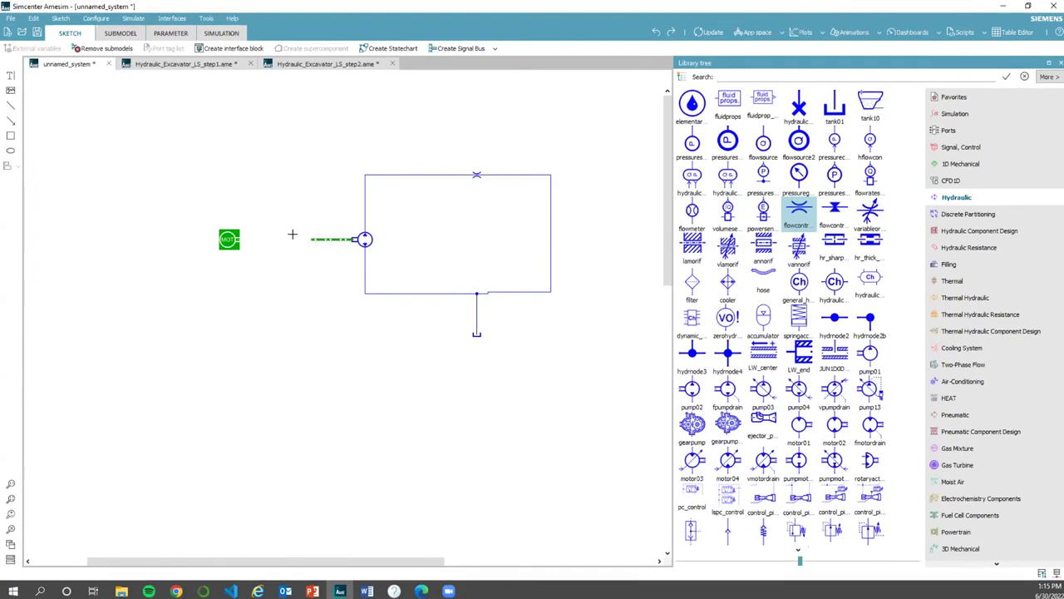
pyautogui.click(239, 238)
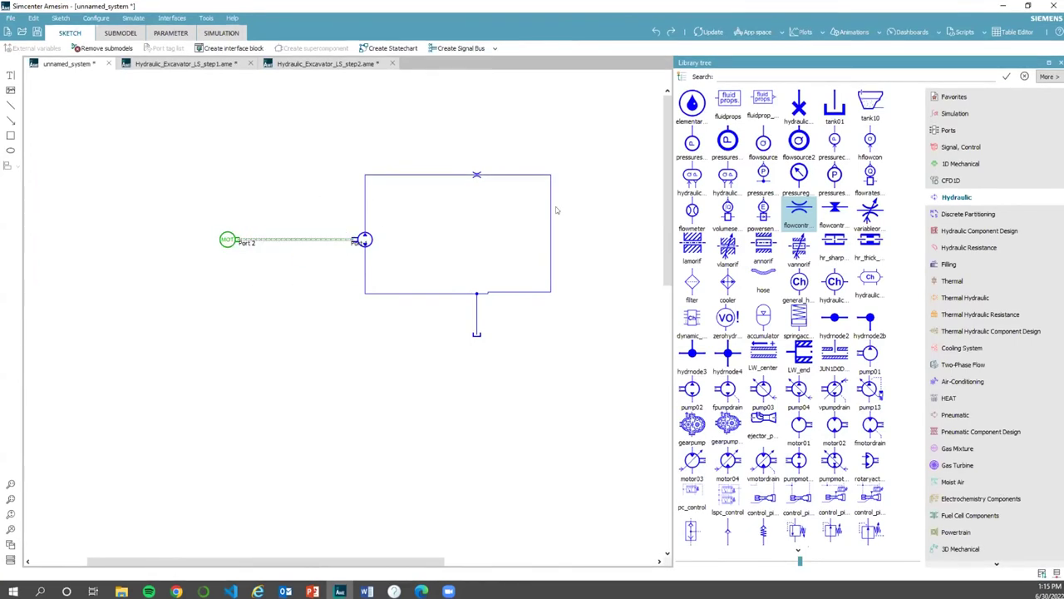
pyautogui.click(608, 301)
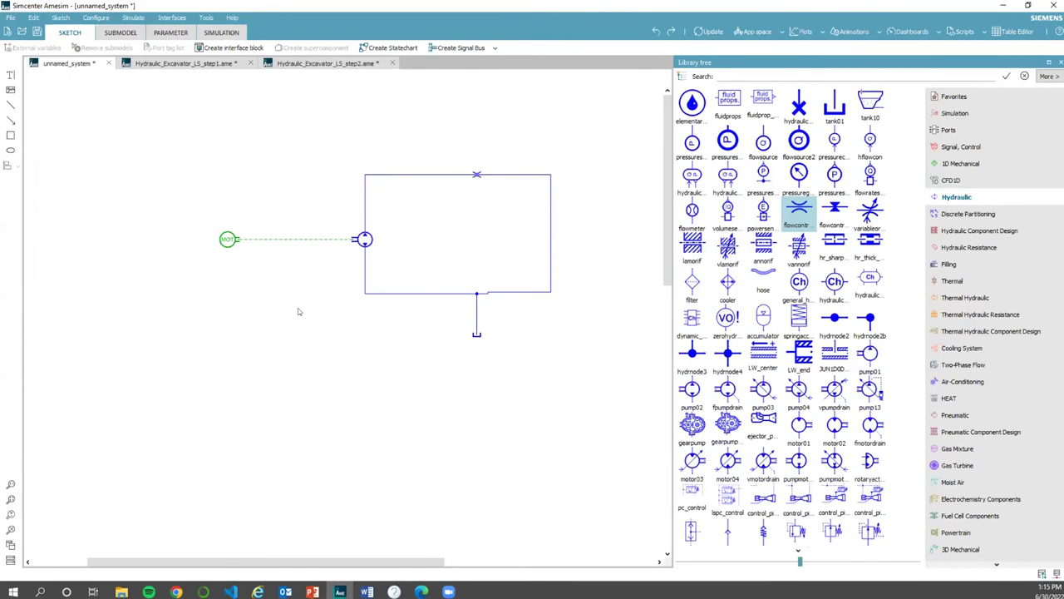
# Step: Assign Premier submodels to every circuit component and switch to Parameter mode
pyautogui.click(122, 33)
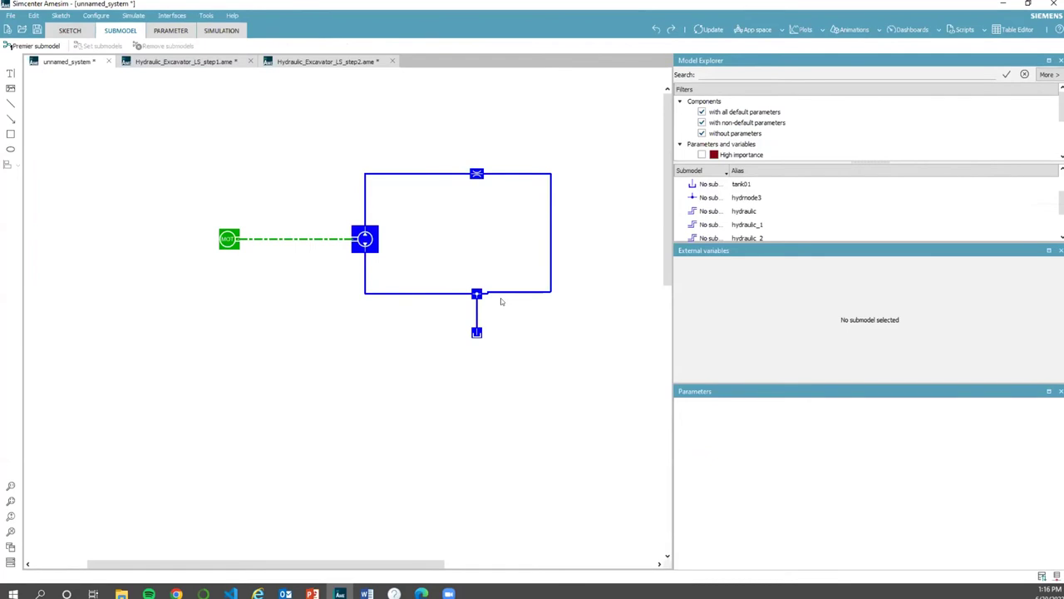
pyautogui.click(173, 30)
pyautogui.click(604, 303)
pyautogui.click(627, 309)
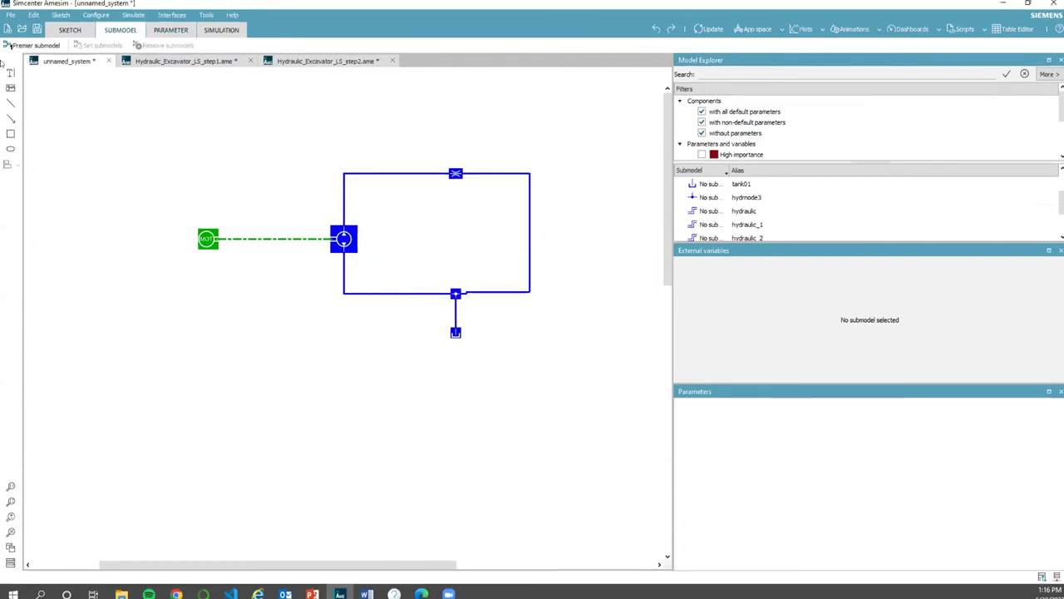
pyautogui.click(33, 45)
pyautogui.click(170, 30)
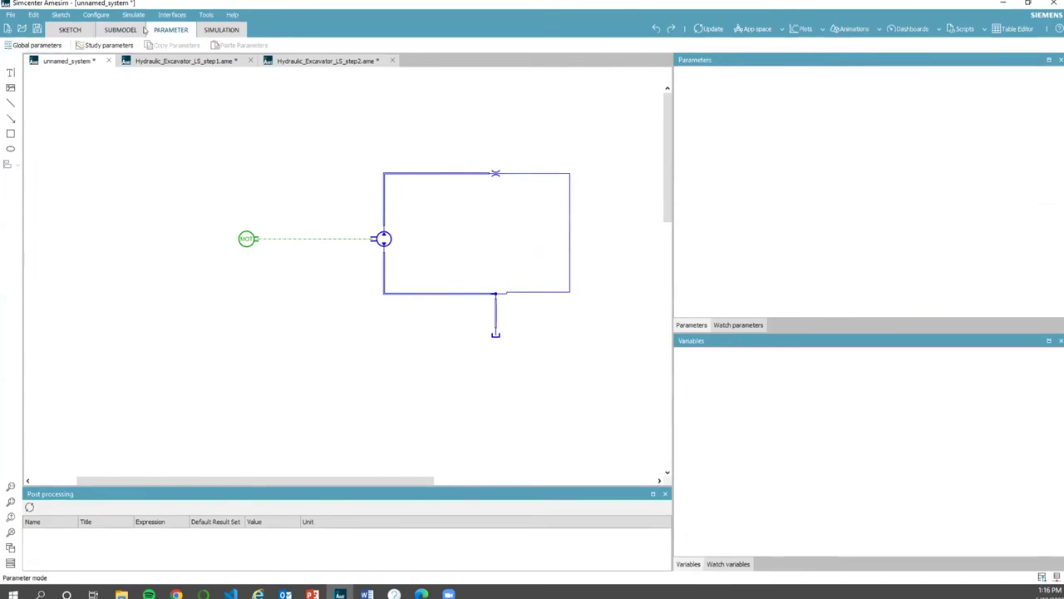
# Step: Set pump displacement to 50 cc/rev, keep 1000 rev/min speed, then view the orifice's parameters
pyautogui.click(384, 240)
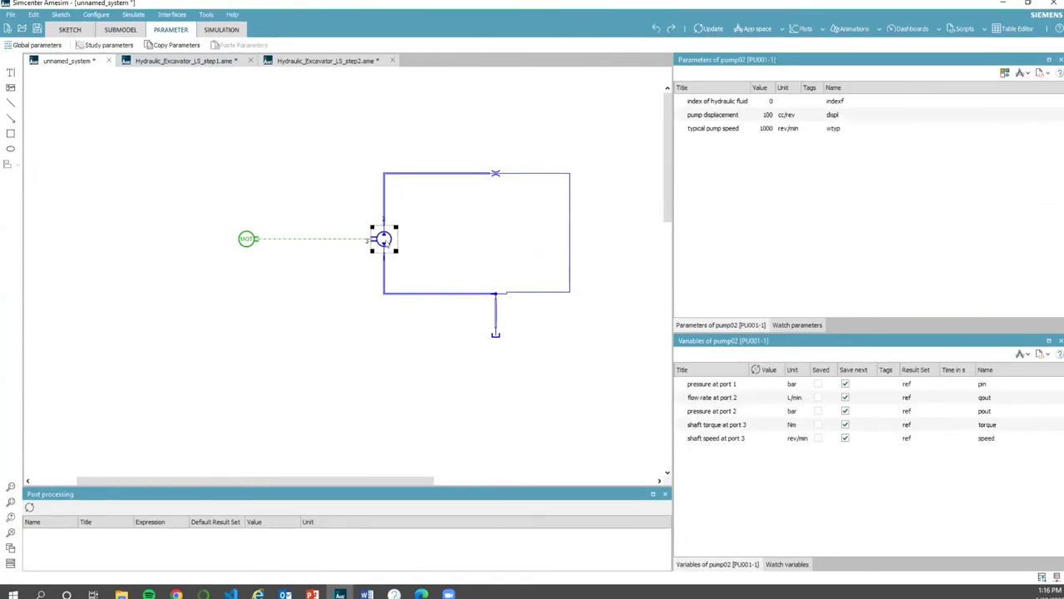
pyautogui.doubleClick(768, 115)
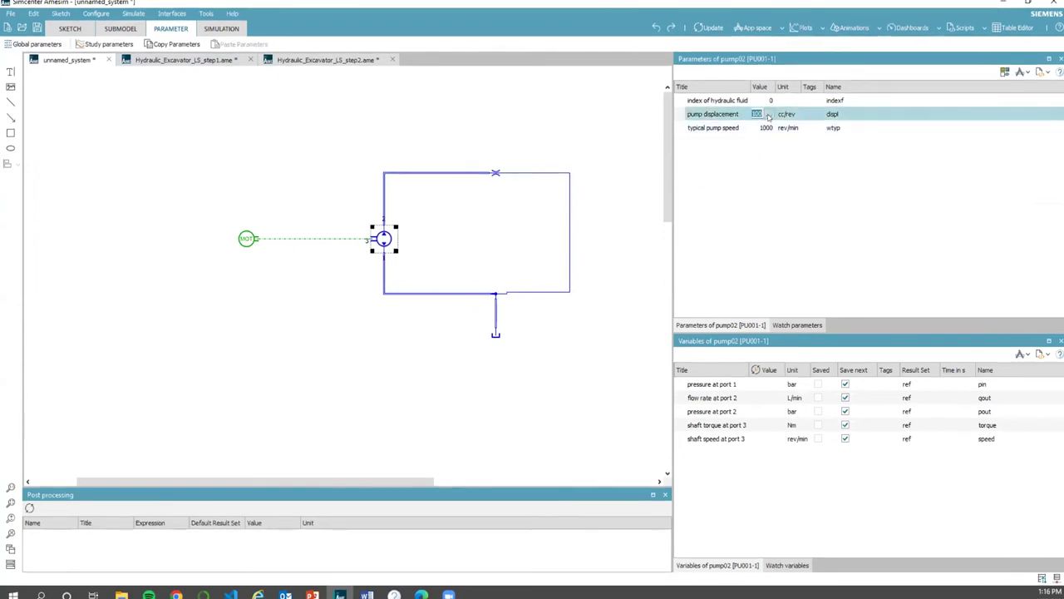
pyautogui.write('50')
pyautogui.press('Return')
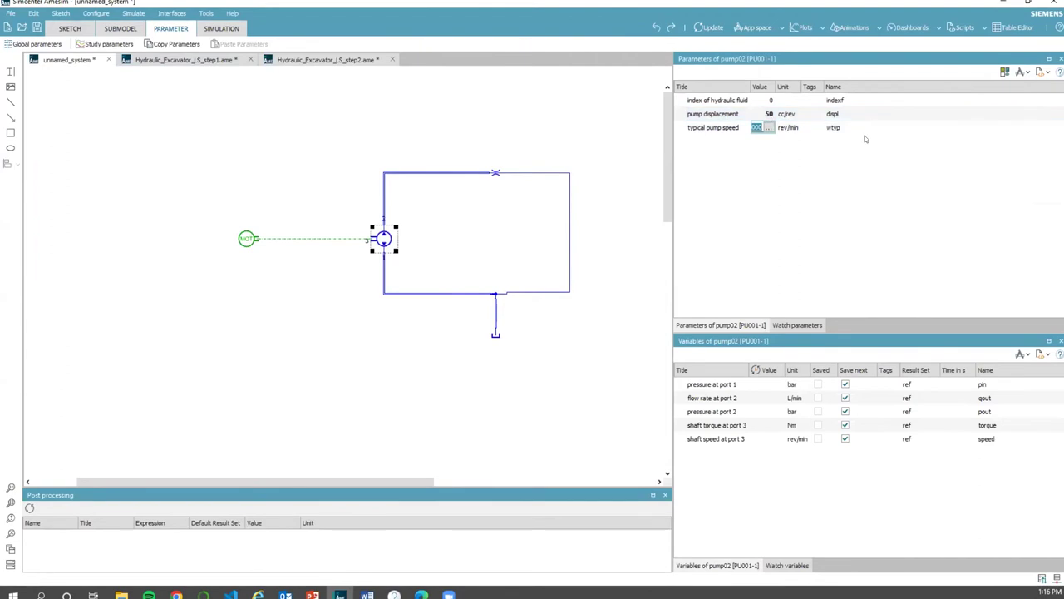
pyautogui.press('Escape')
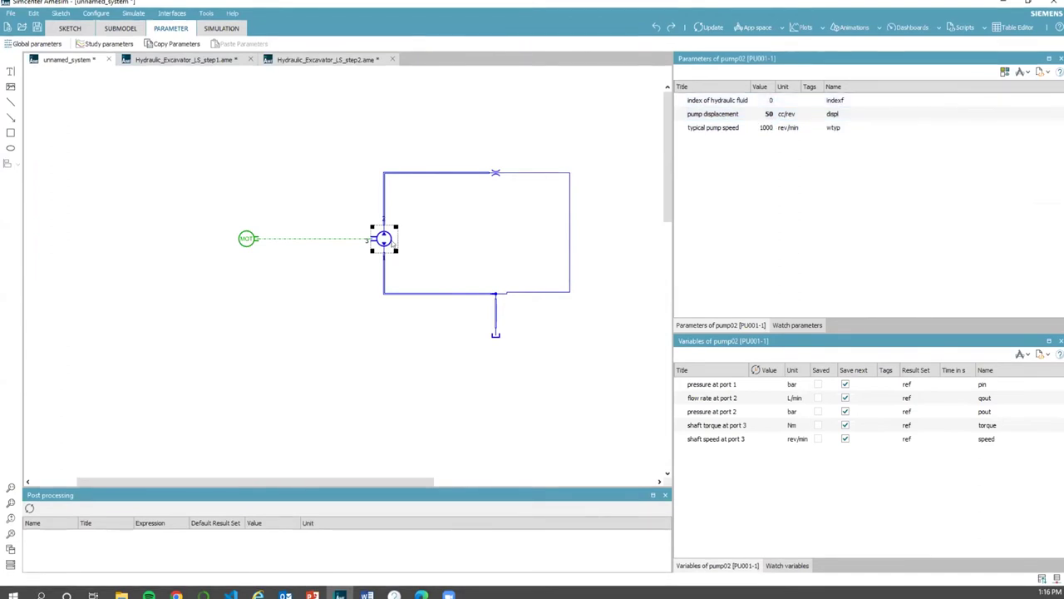
pyautogui.click(495, 173)
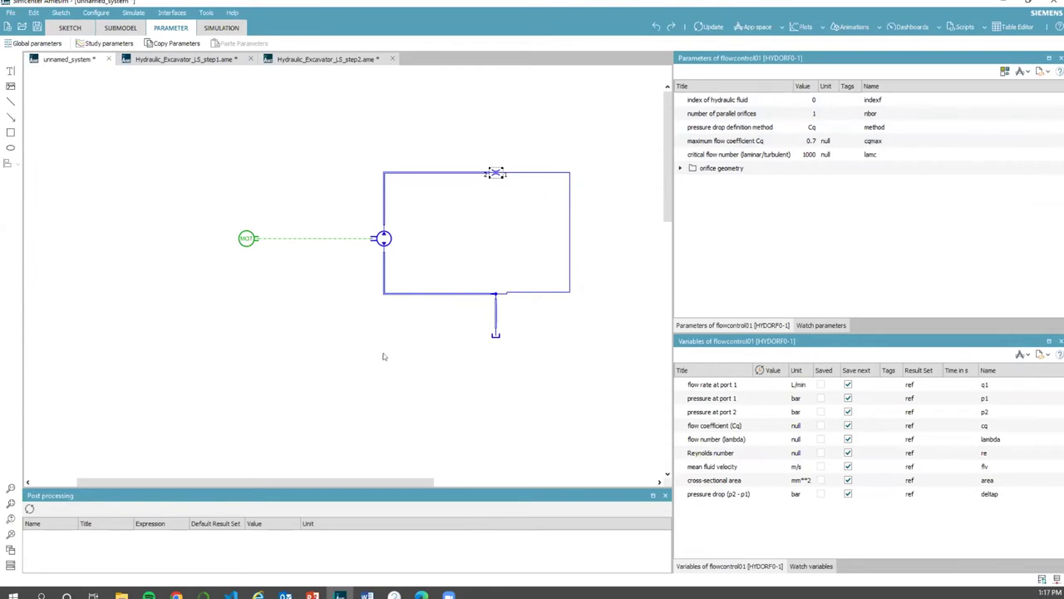
# Step: Run the simulation in Simulation mode, then close the error report and the run monitor
pyautogui.click(221, 28)
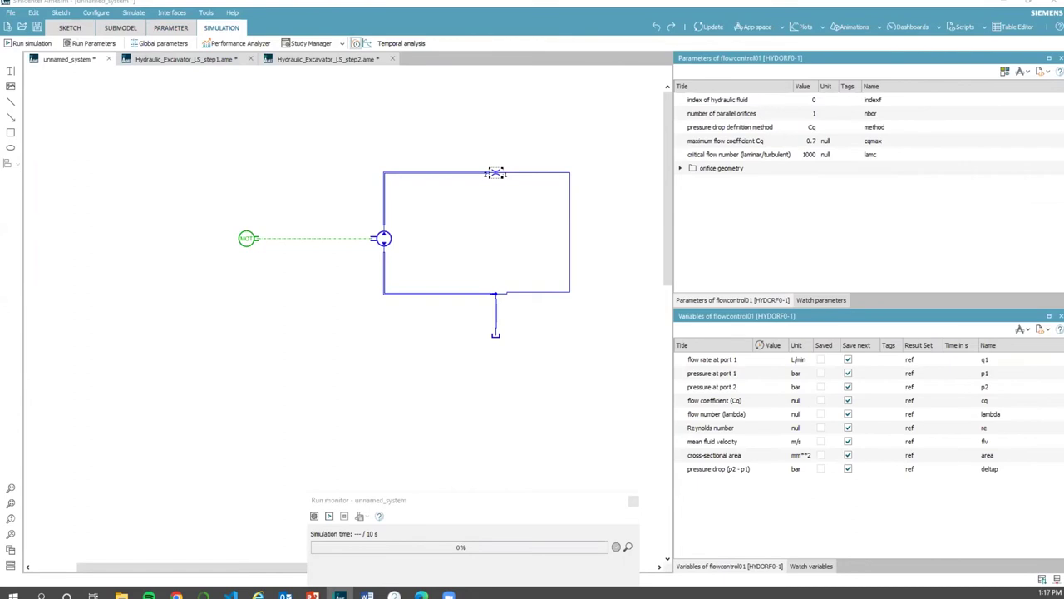
pyautogui.click(441, 500)
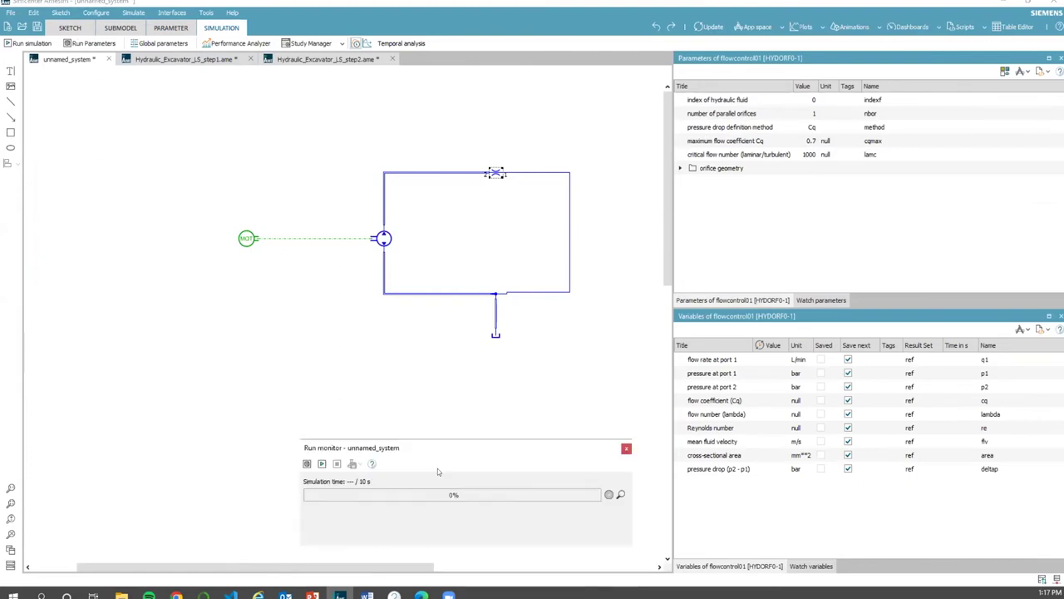
pyautogui.click(322, 463)
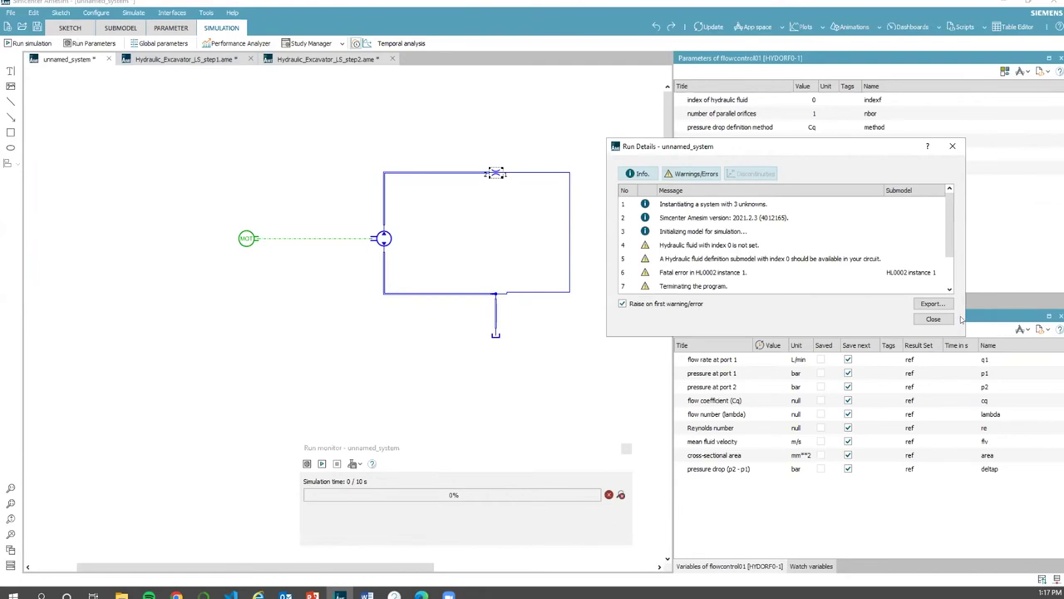
pyautogui.click(933, 319)
pyautogui.click(627, 449)
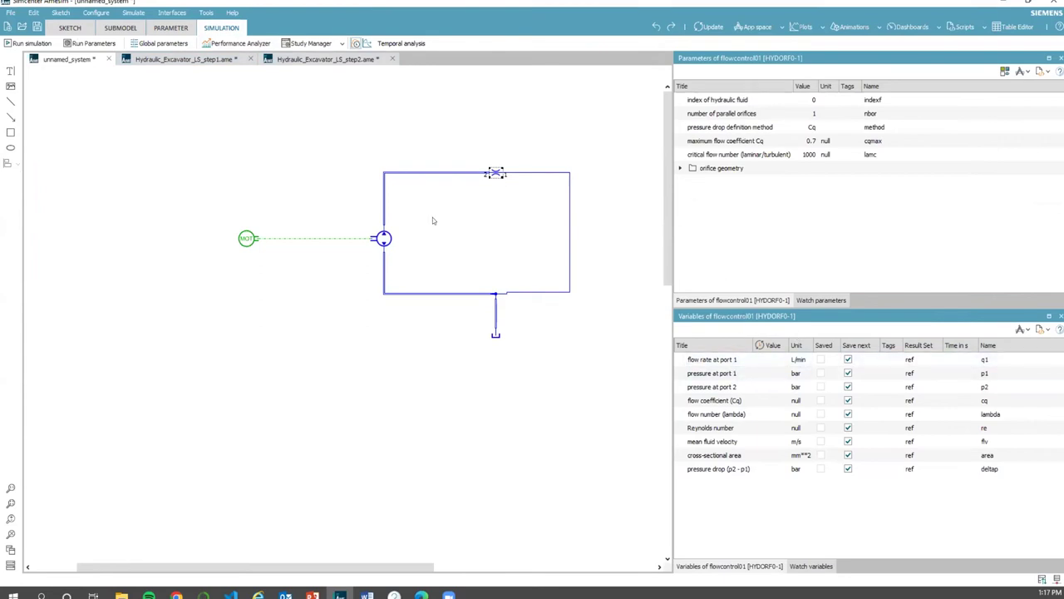
# Step: Display pump02's parameters (50 cc/rev, fluid index 0) and inspect one of its variables
pyautogui.click(384, 239)
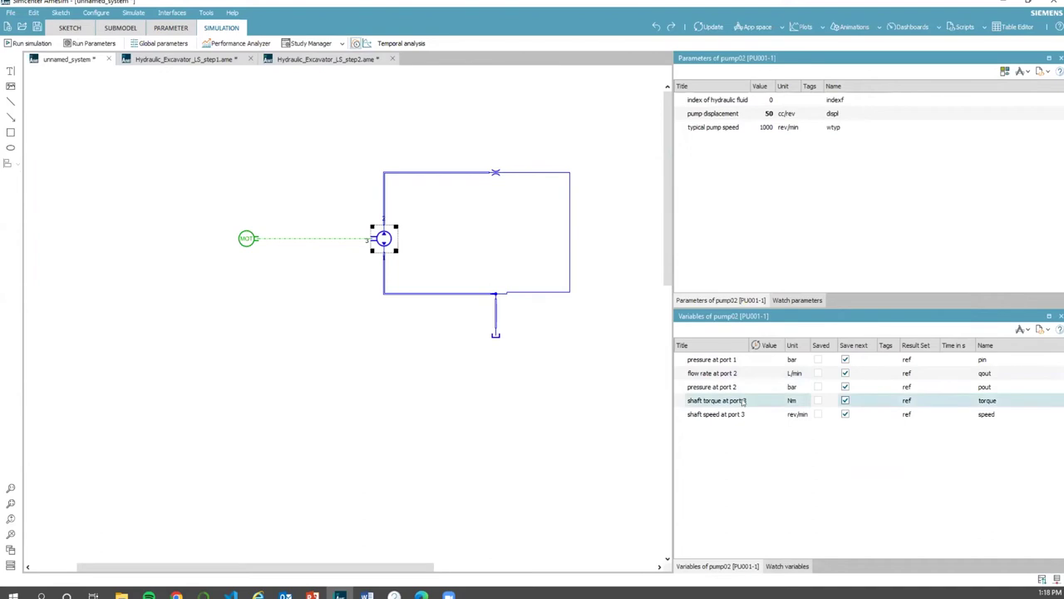
pyautogui.click(712, 387)
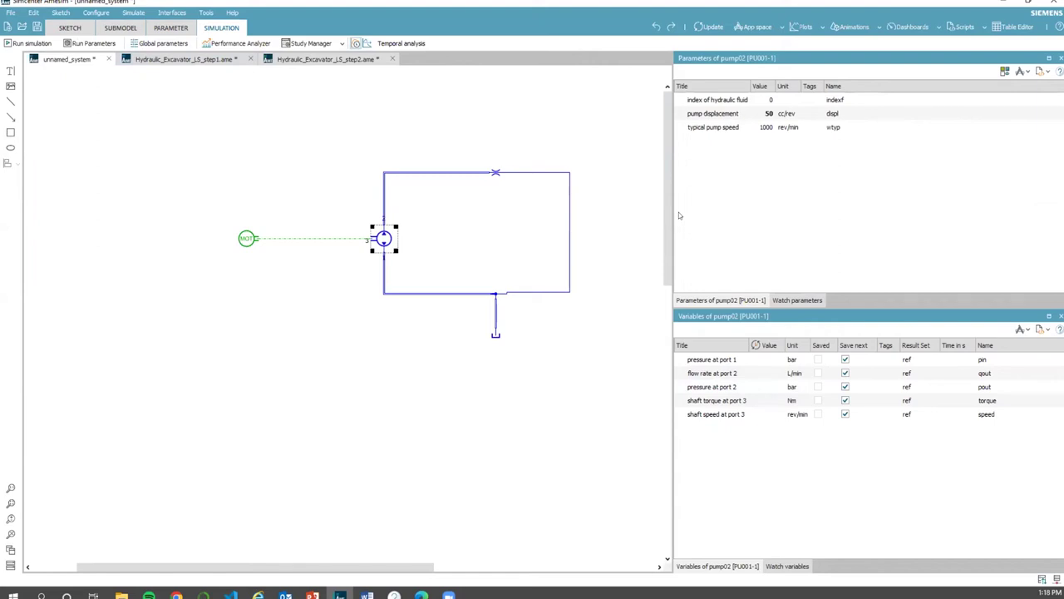
# Step: Open the Hydraulic_Excavator_LS_step1 model and zoom in on the load sensing pump and valves
pyautogui.click(180, 61)
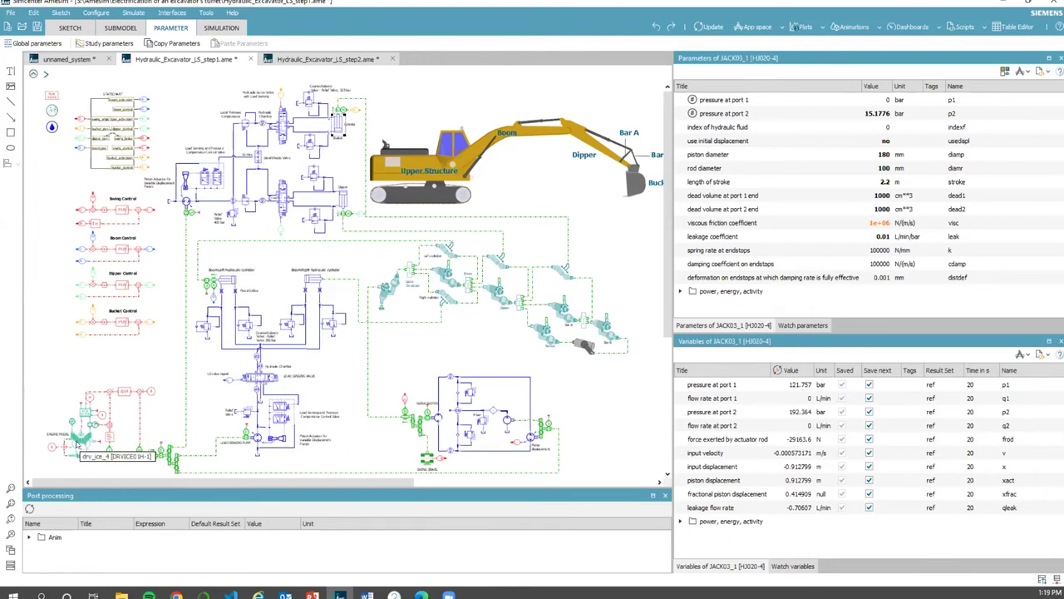
pyautogui.scroll(3, 77, 447)
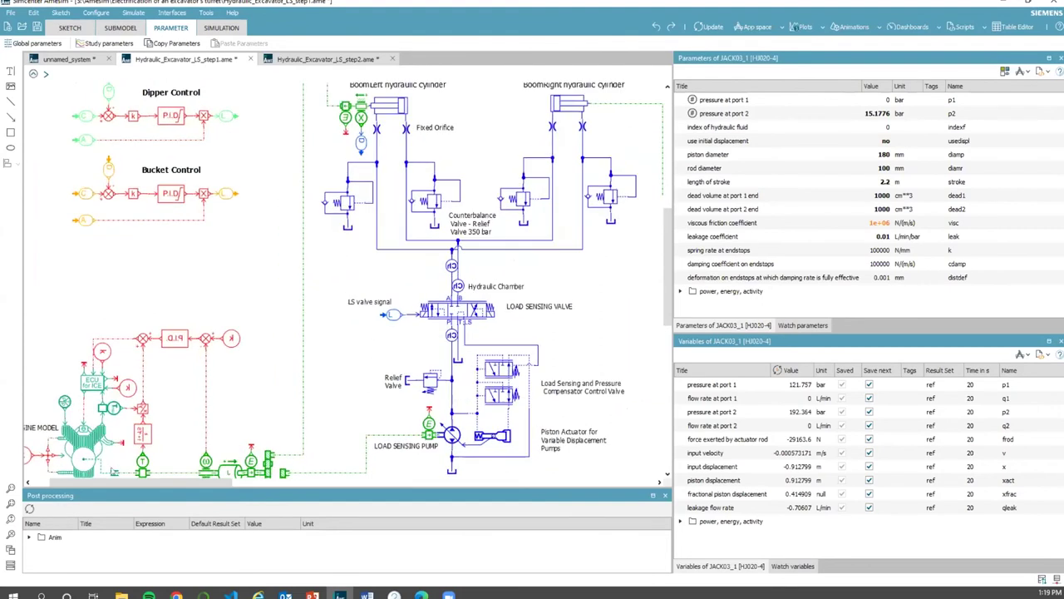
pyautogui.scroll(2, 261, 417)
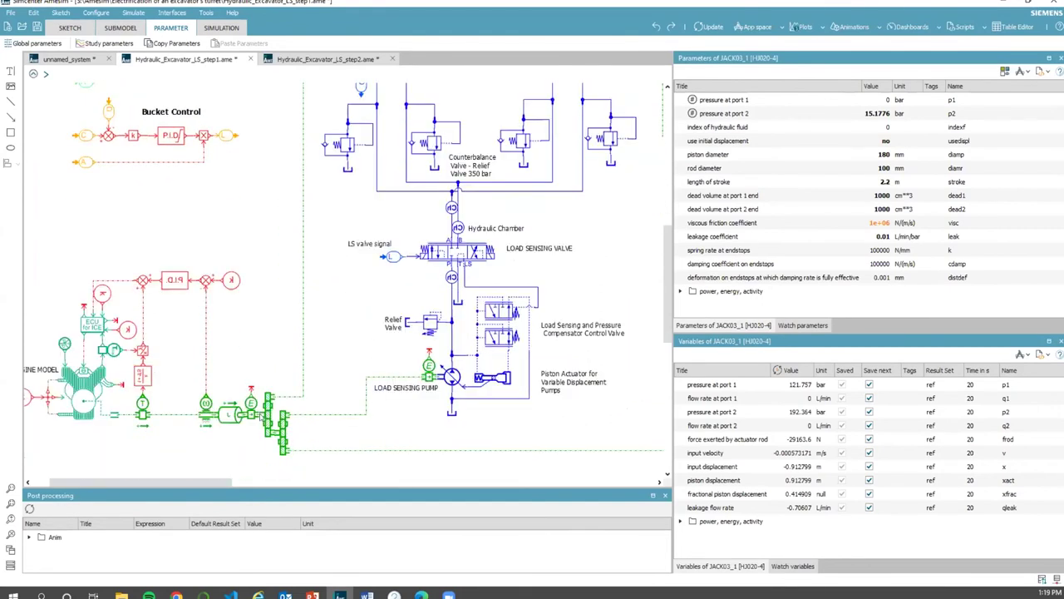
pyautogui.moveTo(191, 482); pyautogui.dragTo(166, 481)
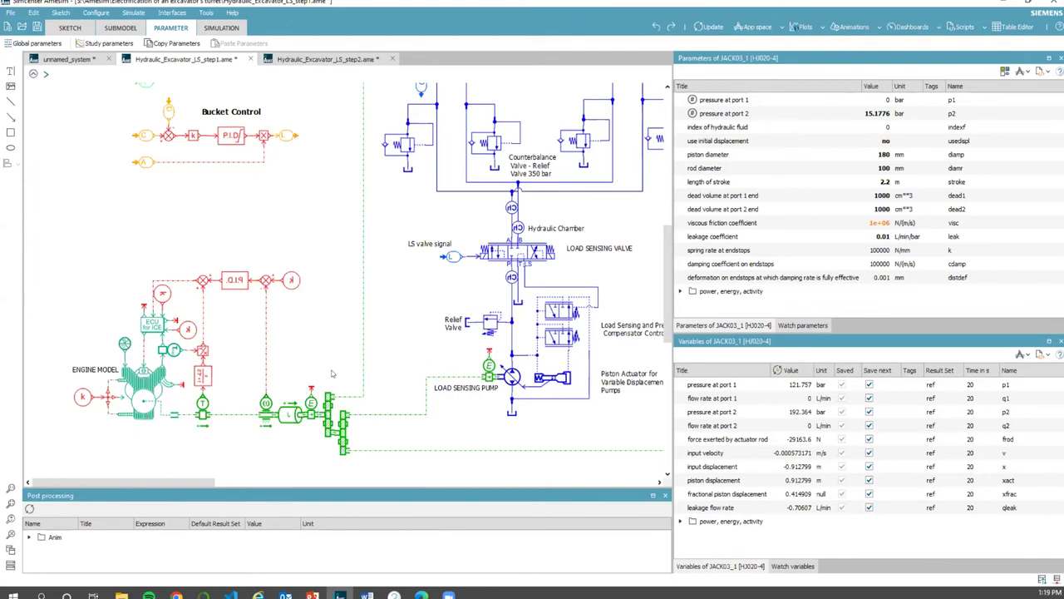
pyautogui.scroll(5, 331, 373)
pyautogui.scroll(1, 341, 381)
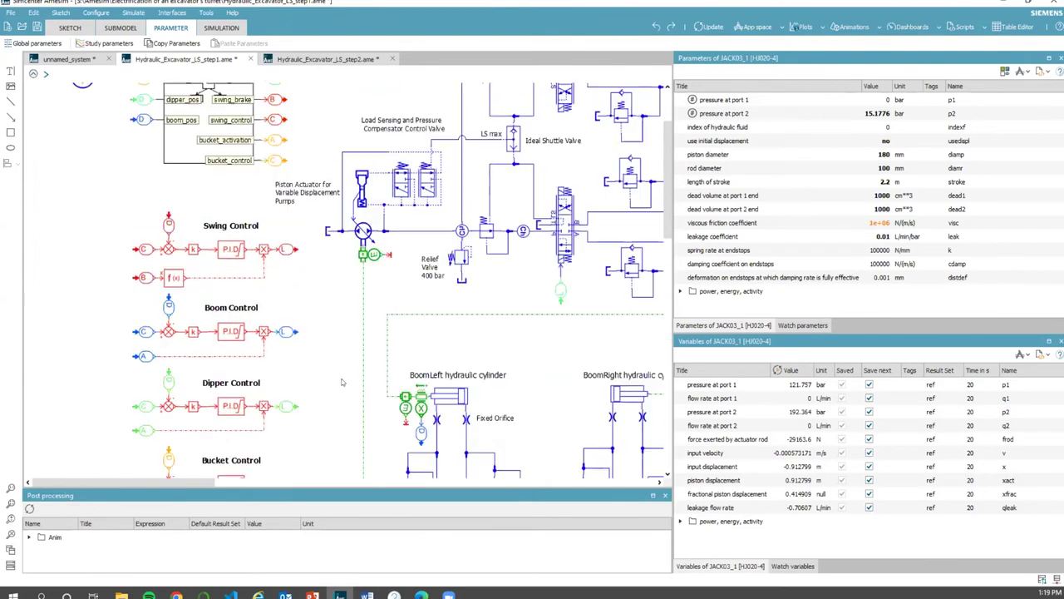
pyautogui.scroll(2, 422, 349)
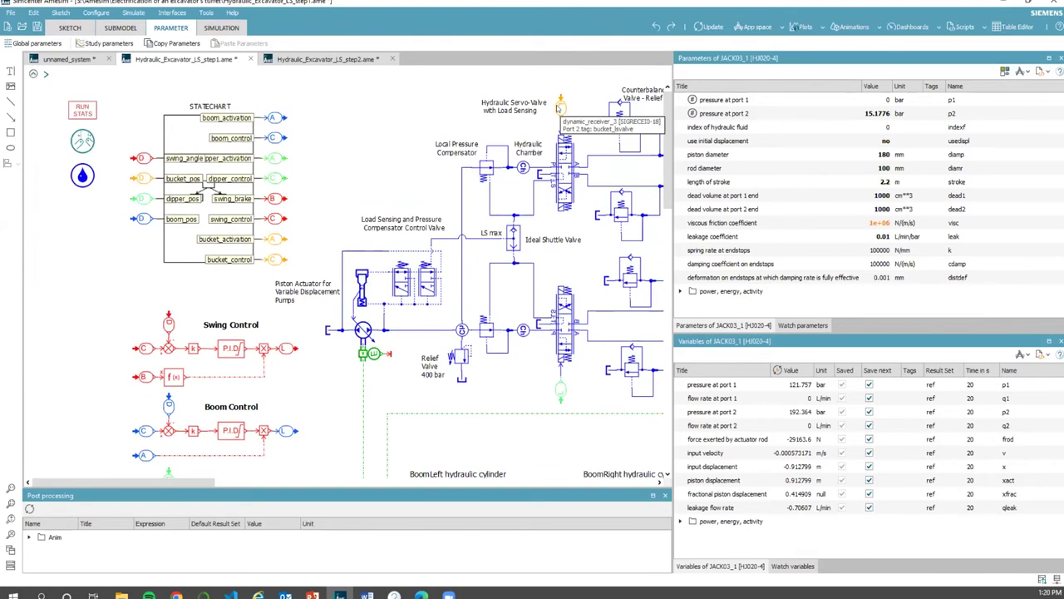
pyautogui.scroll(-1, 379, 261)
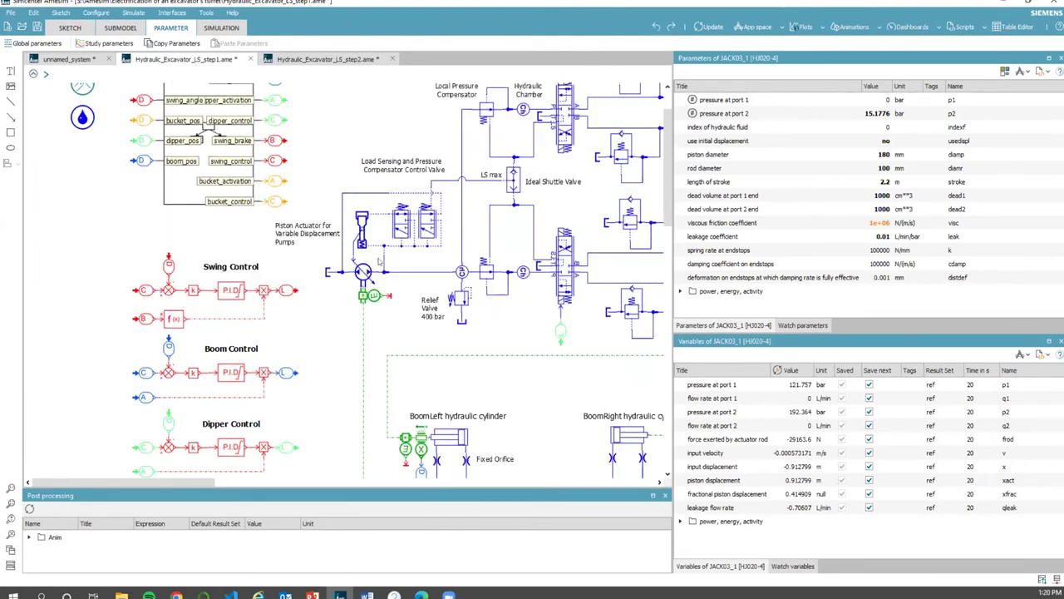
pyautogui.scroll(1, 370, 284)
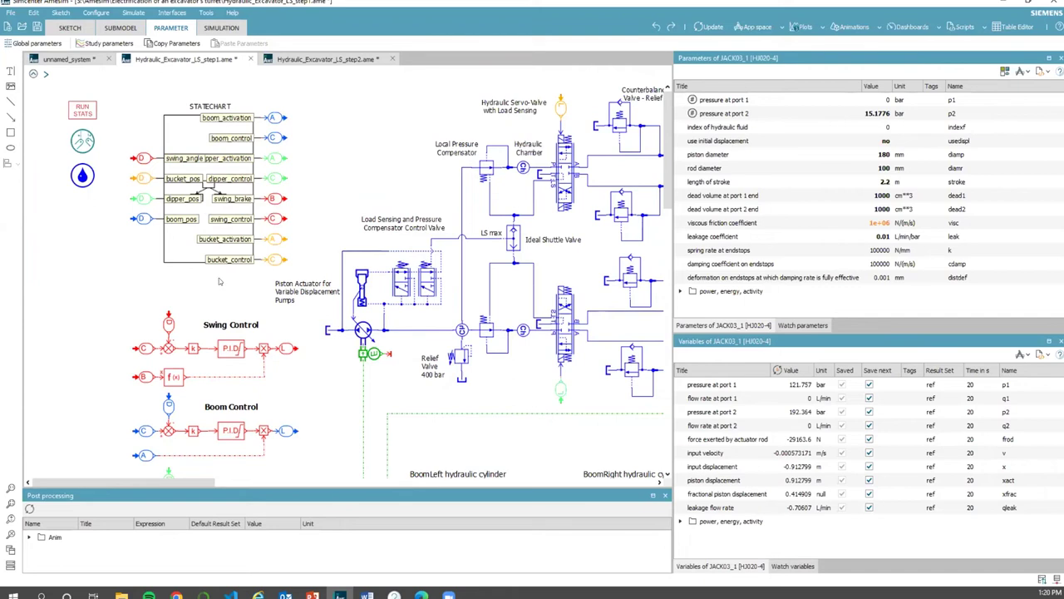
pyautogui.scroll(-1, 216, 339)
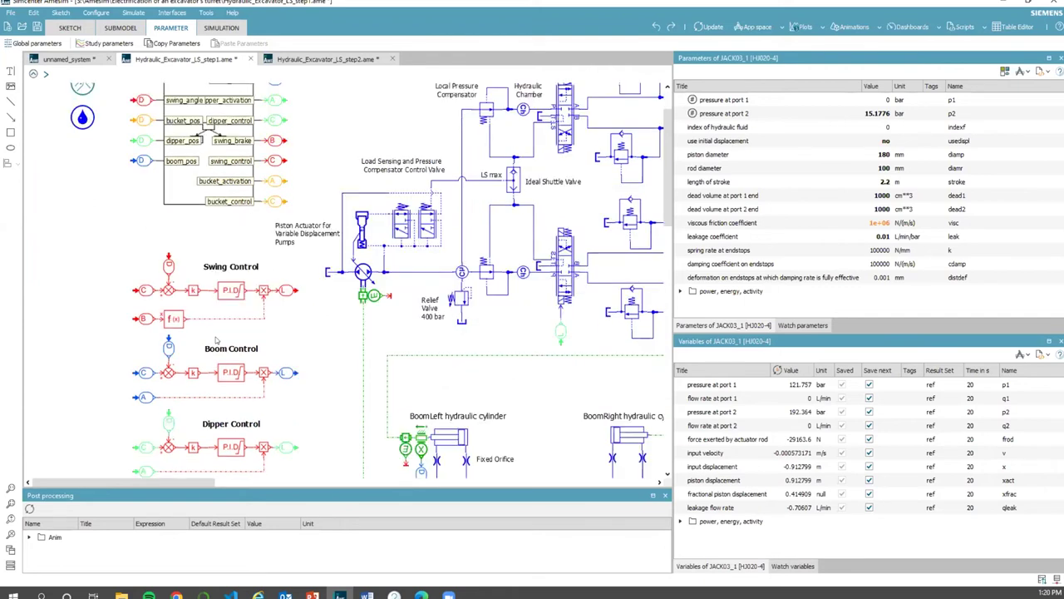
pyautogui.scroll(-2, 217, 339)
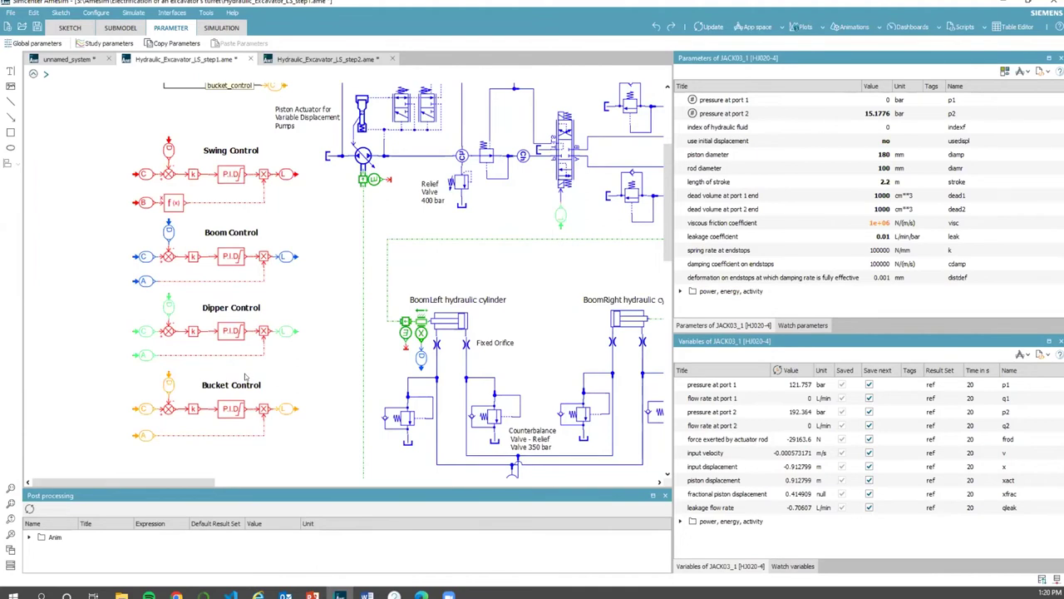
pyautogui.scroll(2, 324, 285)
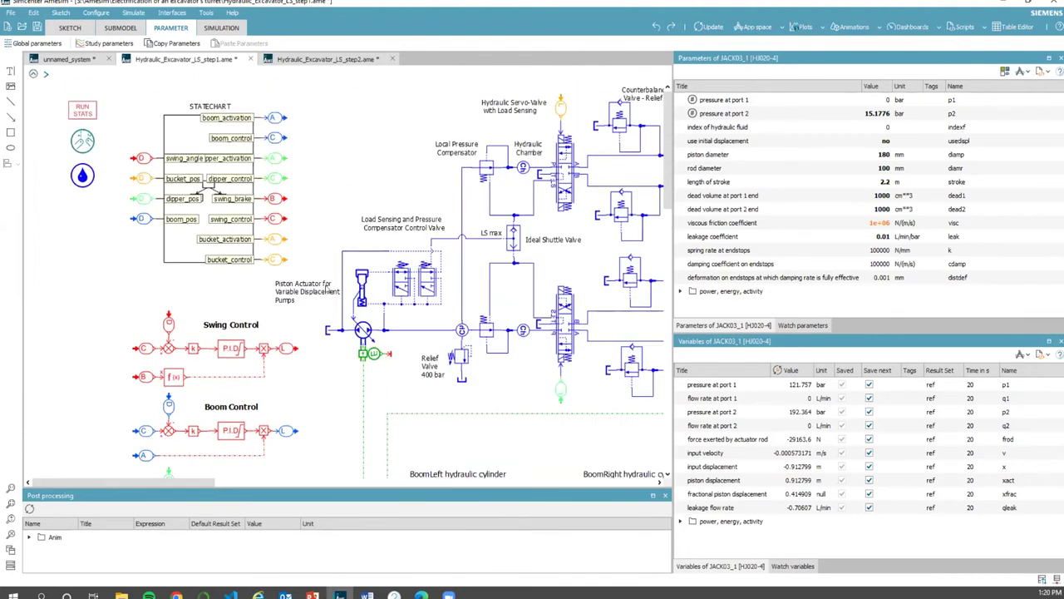
pyautogui.scroll(-3, 459, 368)
pyautogui.scroll(-5, 458, 367)
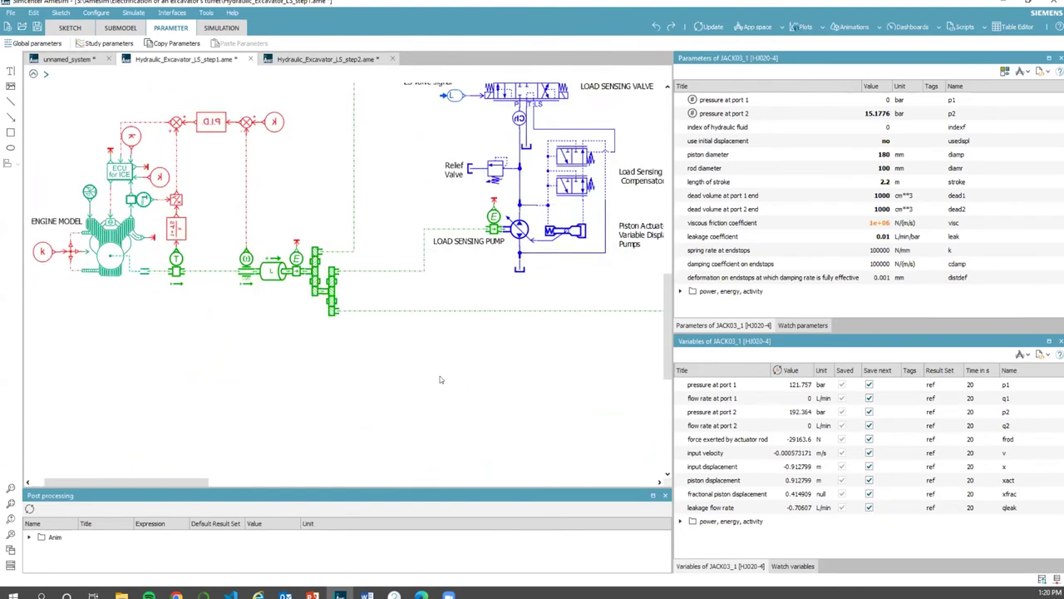
pyautogui.scroll(-2, 440, 376)
pyautogui.scroll(5, 383, 329)
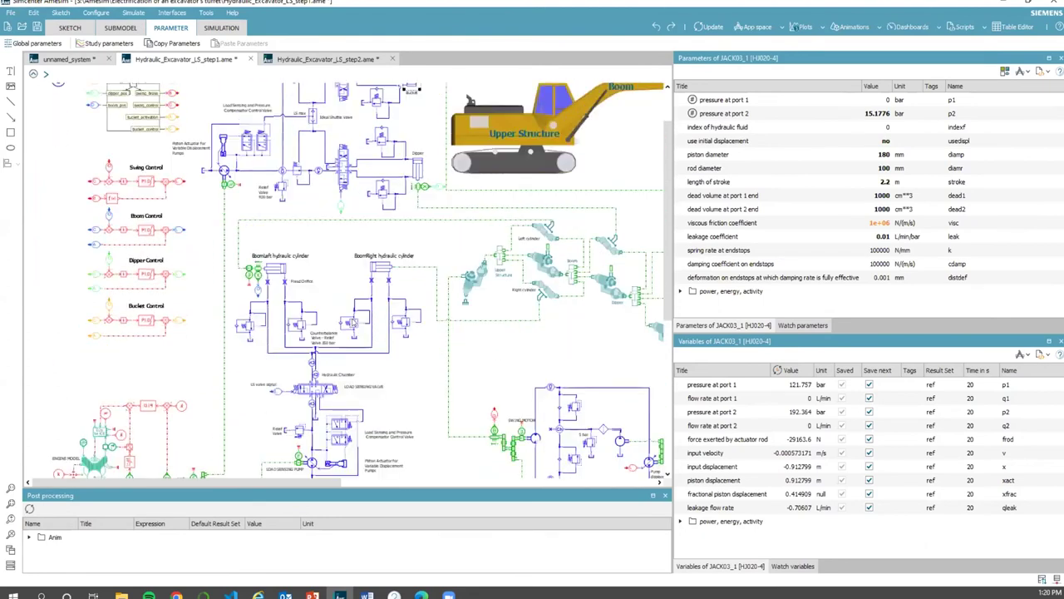
pyautogui.scroll(-2, 352, 321)
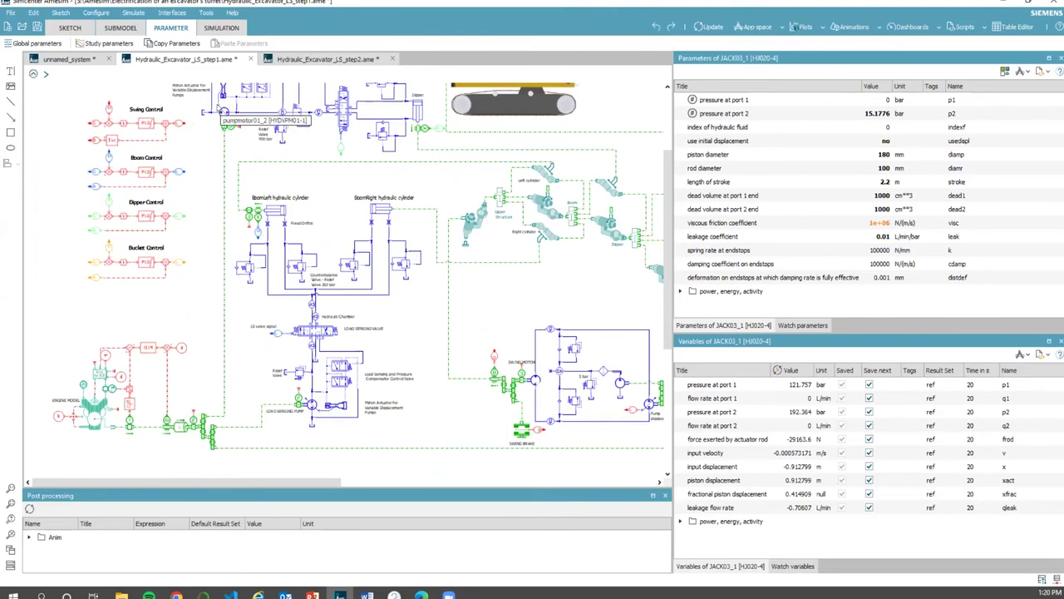
pyautogui.scroll(2, 242, 162)
pyautogui.scroll(1, 242, 161)
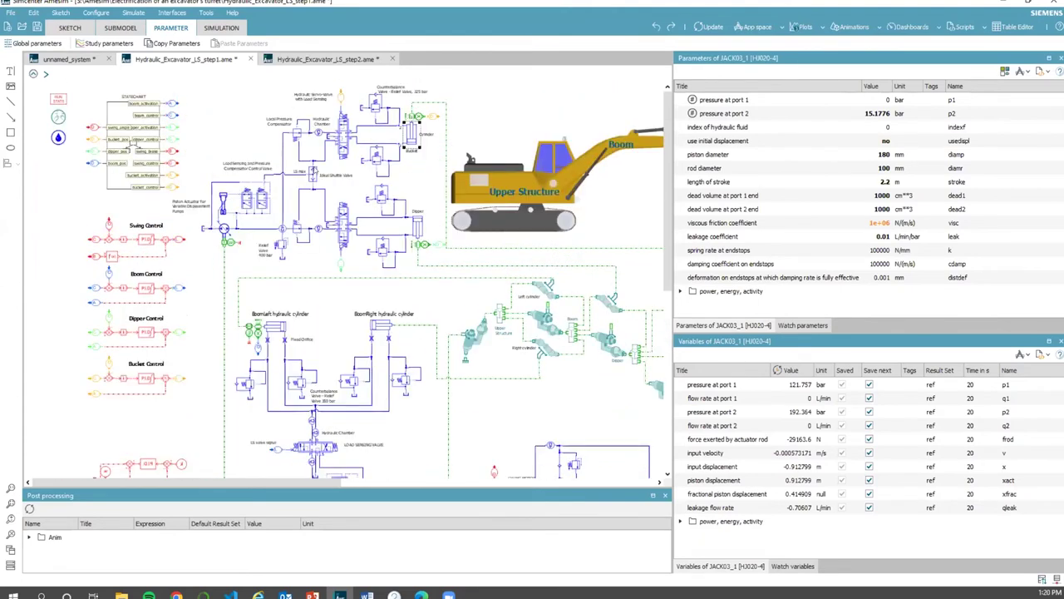
pyautogui.scroll(1, 315, 166)
pyautogui.scroll(3, 317, 166)
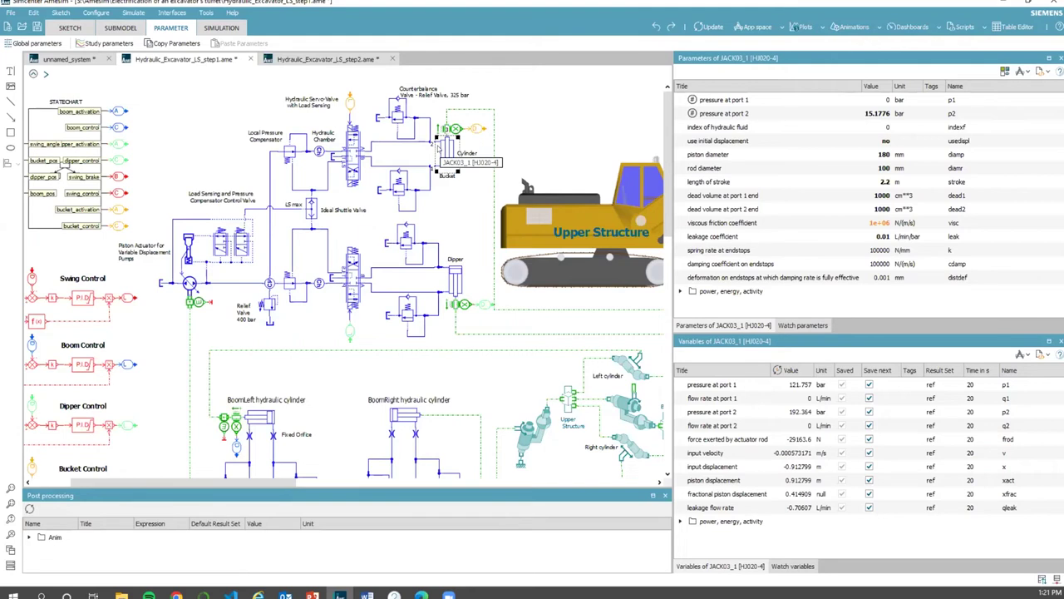
# Step: Show cbvalve_1's counterbalance settings (325 bar, 25 bar pilot) and 0.1 bar check-valve cracking pressure
pyautogui.click(401, 116)
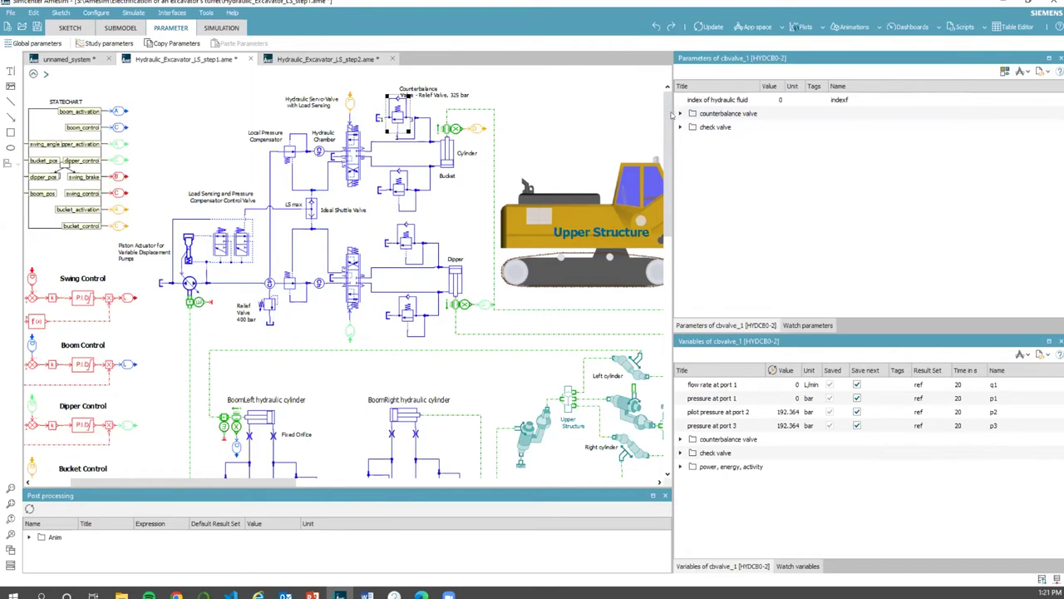
pyautogui.click(680, 114)
pyautogui.click(680, 196)
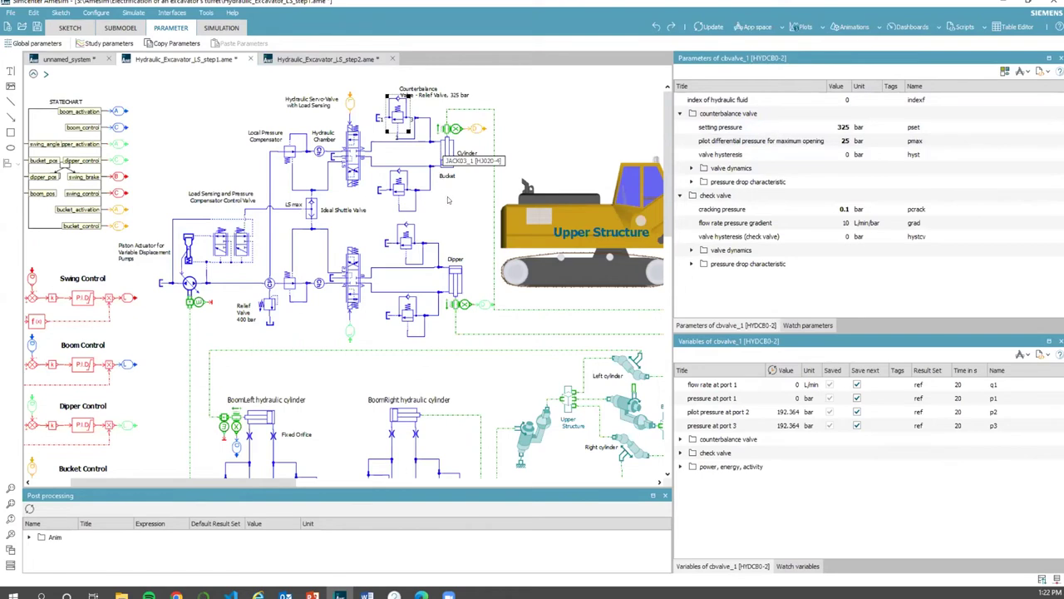
pyautogui.scroll(-2, 447, 199)
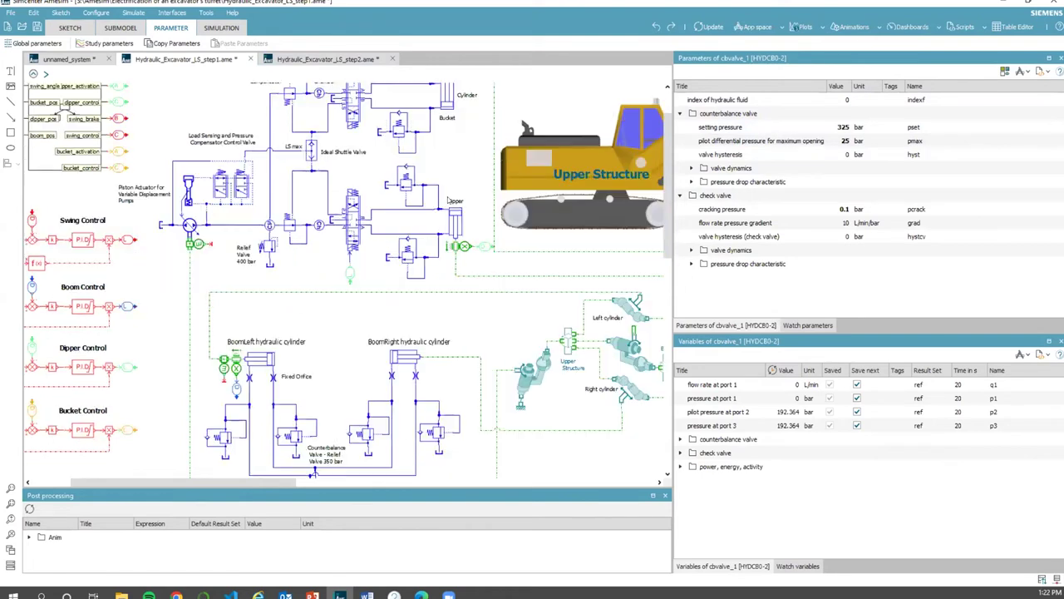
pyautogui.scroll(2, 448, 200)
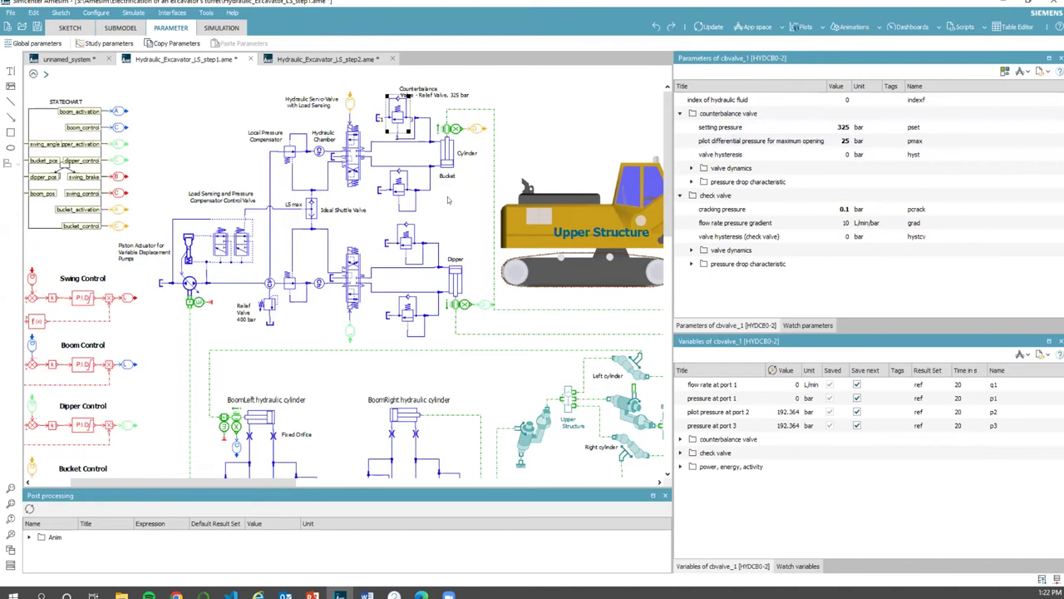
pyautogui.scroll(-4, 447, 199)
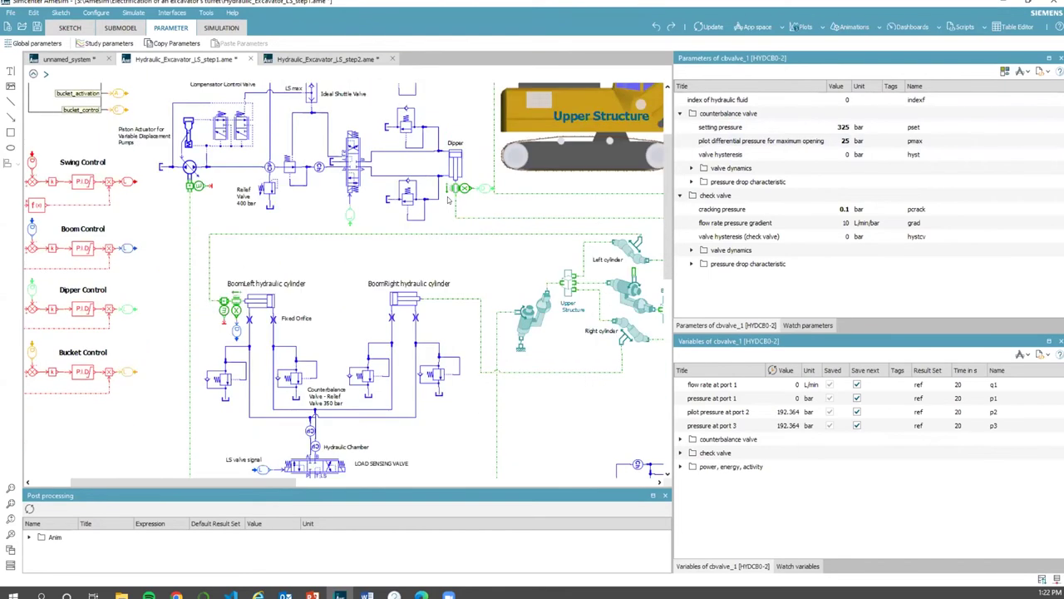
pyautogui.scroll(-6, 448, 199)
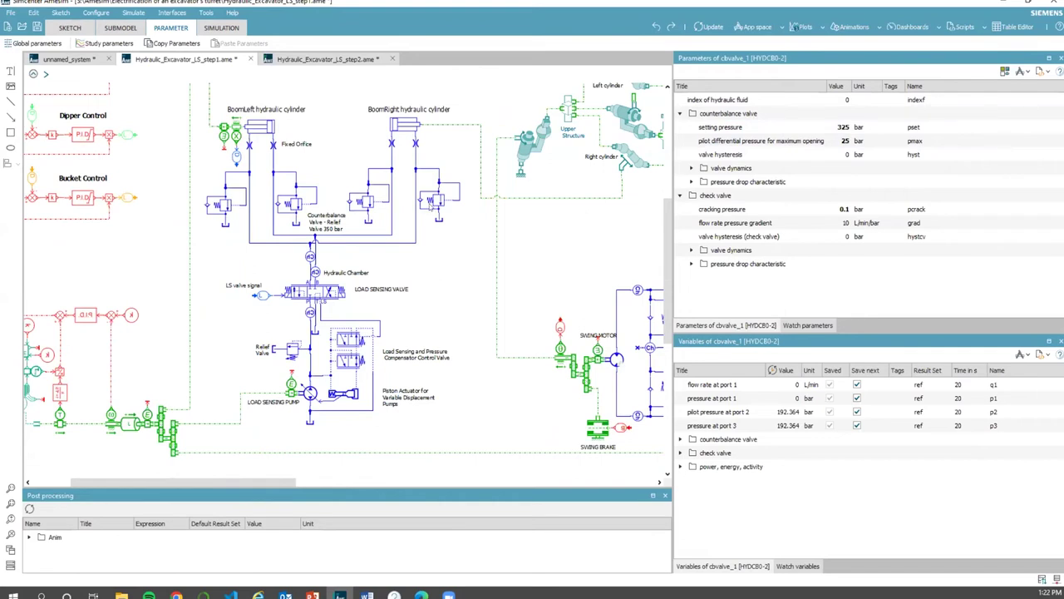
pyautogui.click(293, 350)
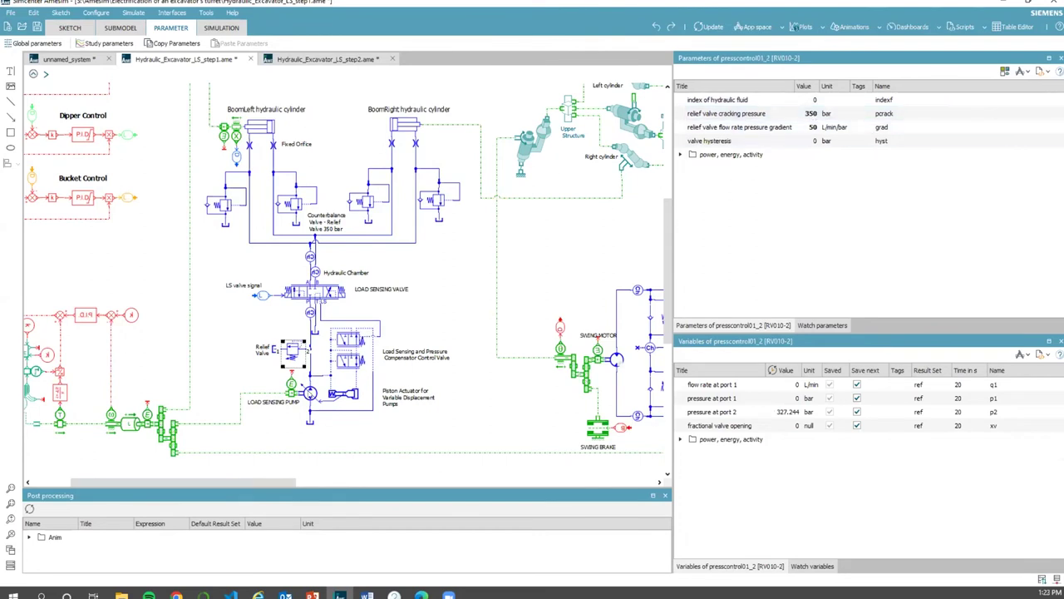
pyautogui.click(310, 393)
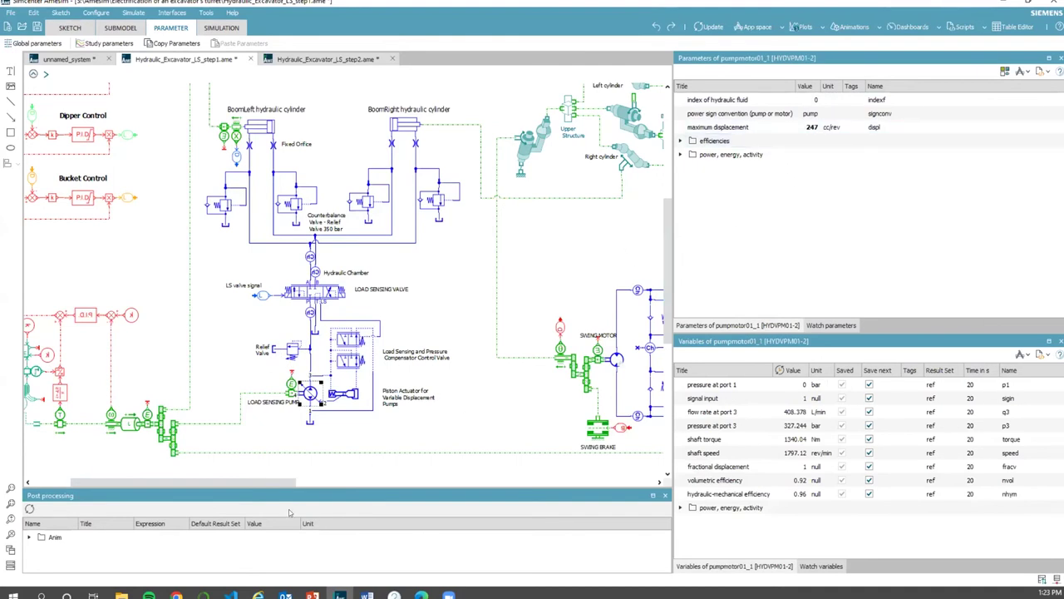
pyautogui.moveTo(283, 485); pyautogui.dragTo(379, 499)
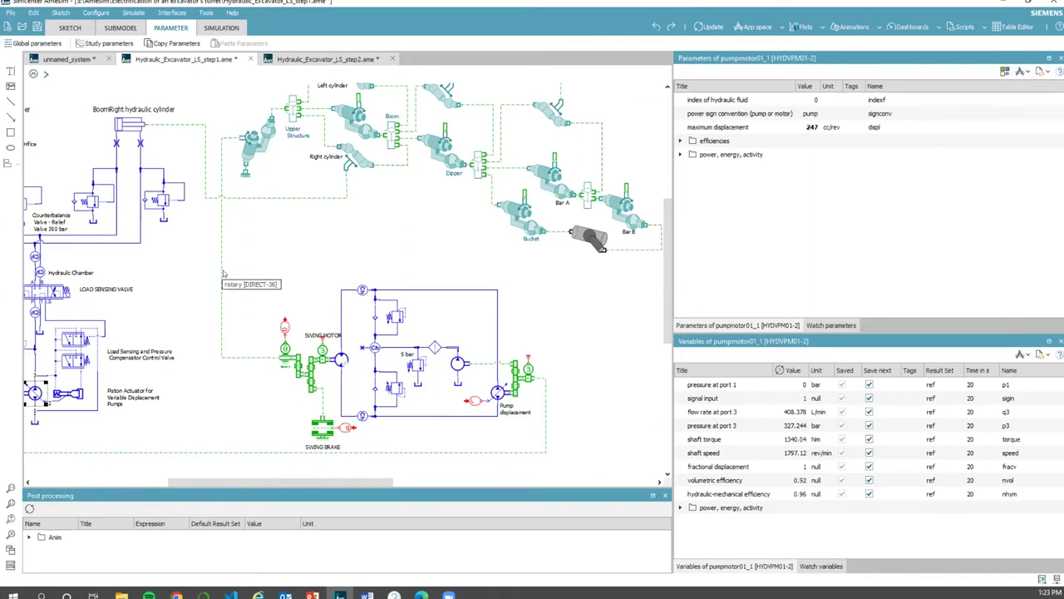
# Step: Review the upper structure pivot, Left cylinder and boom pivot parameters, including its orientation
pyautogui.scroll(2, 224, 274)
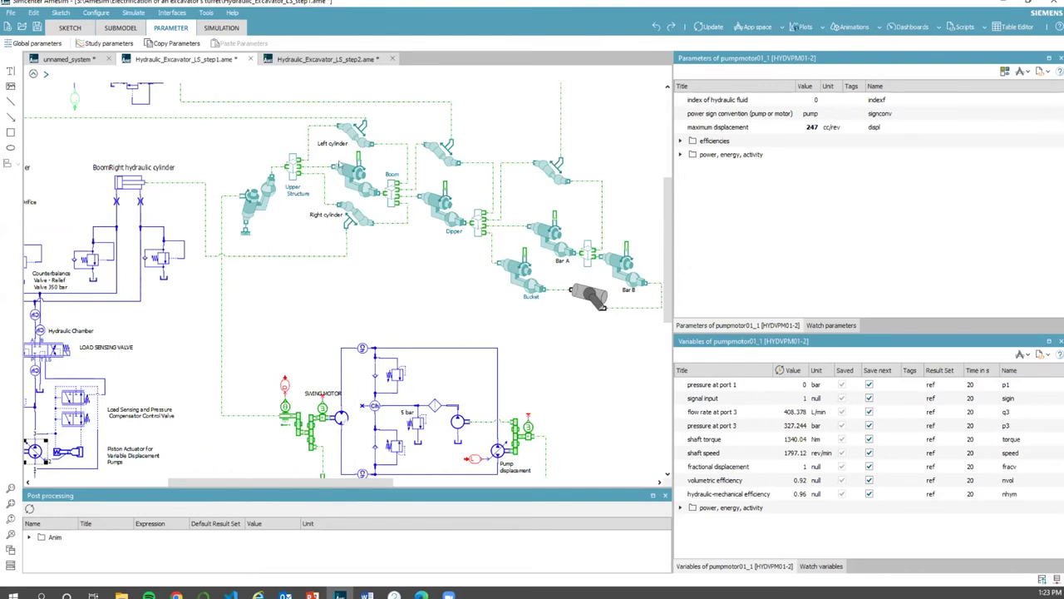
pyautogui.click(267, 197)
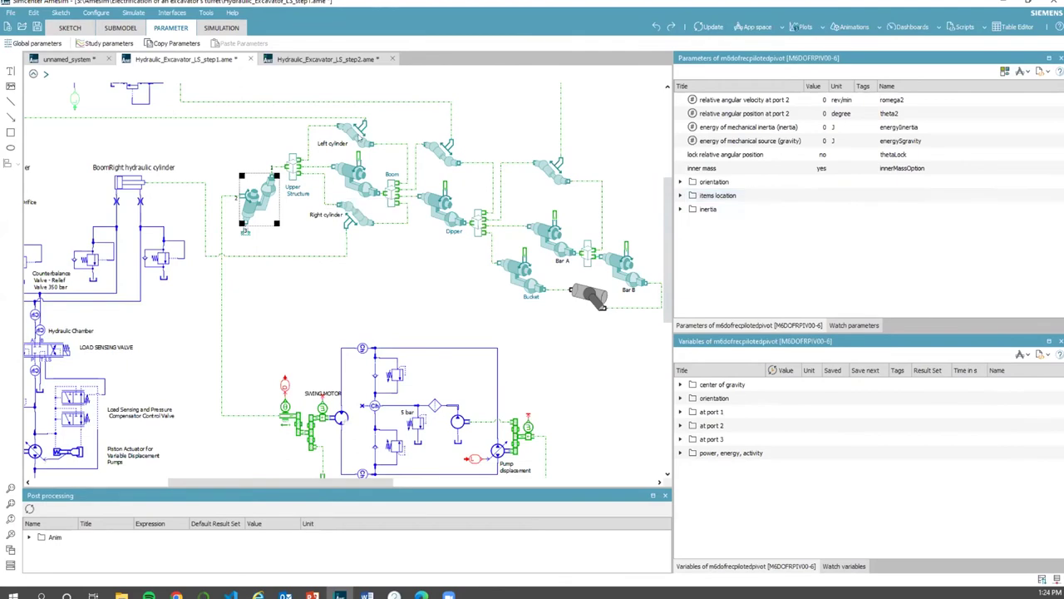
pyautogui.click(359, 136)
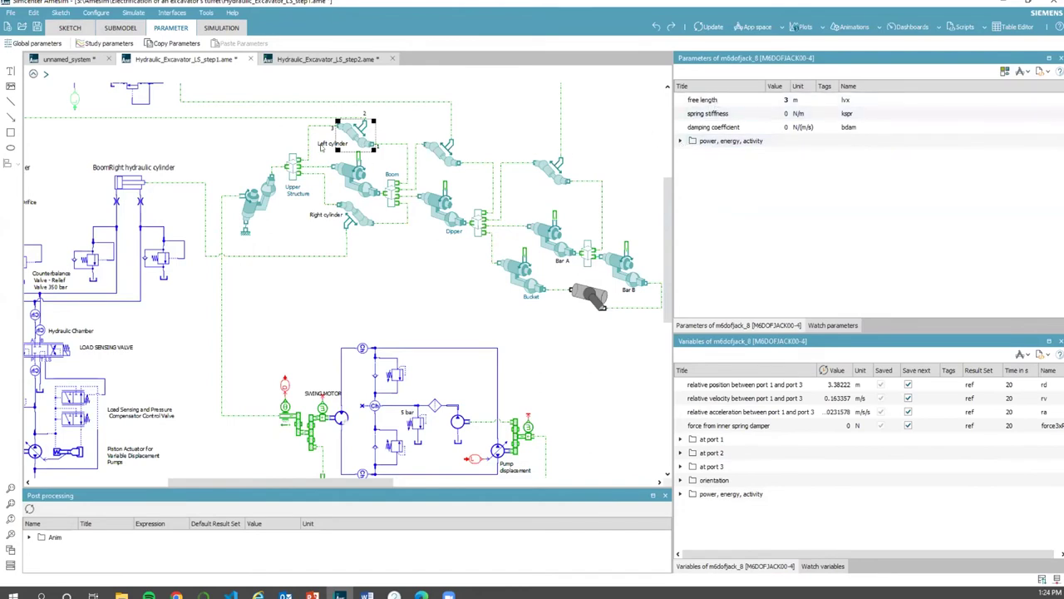
pyautogui.click(353, 188)
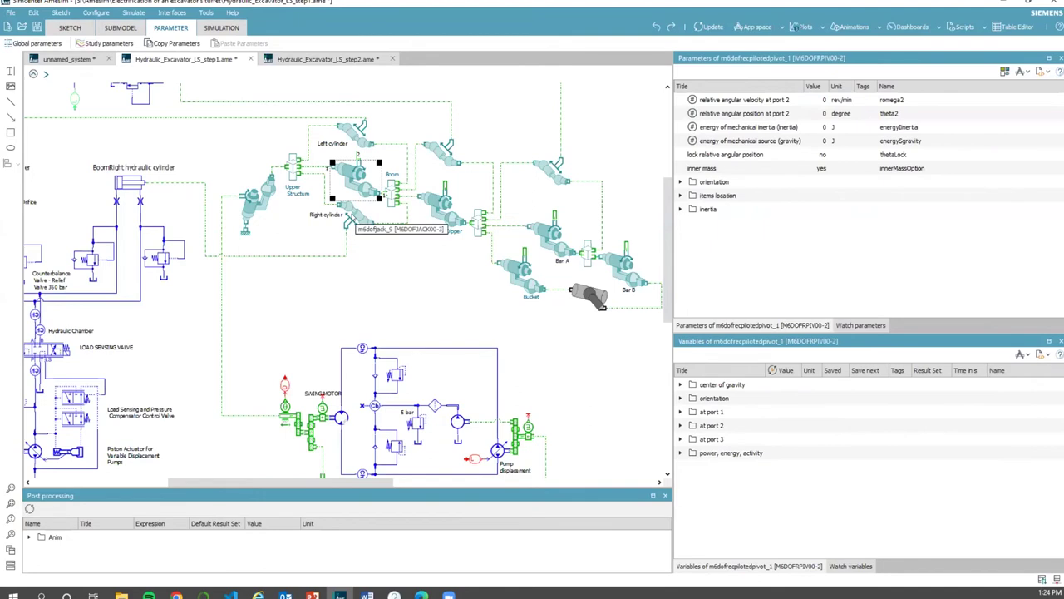
pyautogui.click(680, 182)
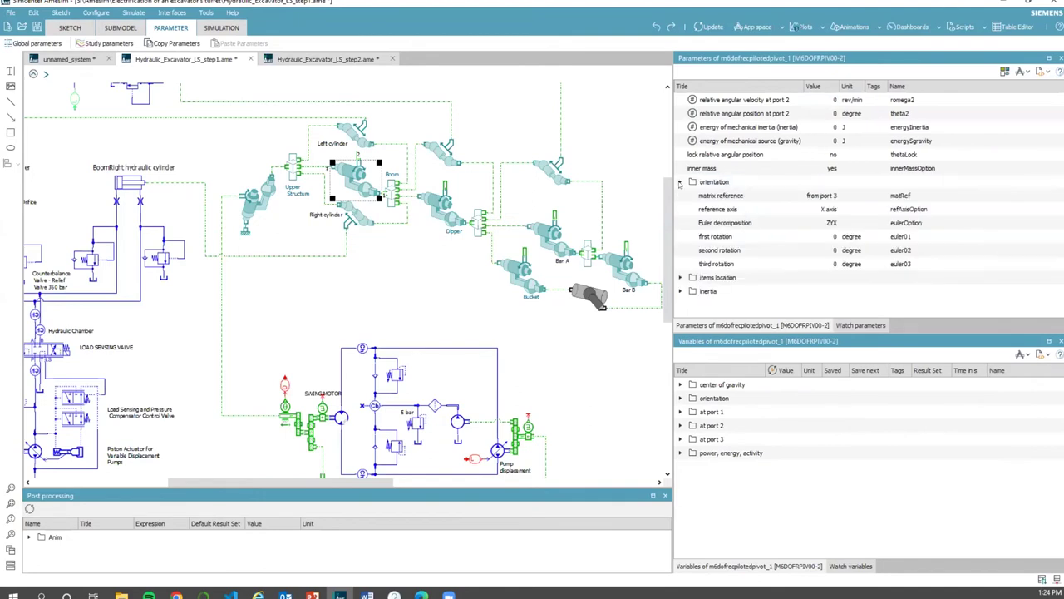
# Step: Review the Right cylinder, dipper and Bar B pivots, then show the annular linear joint's settings
pyautogui.click(369, 217)
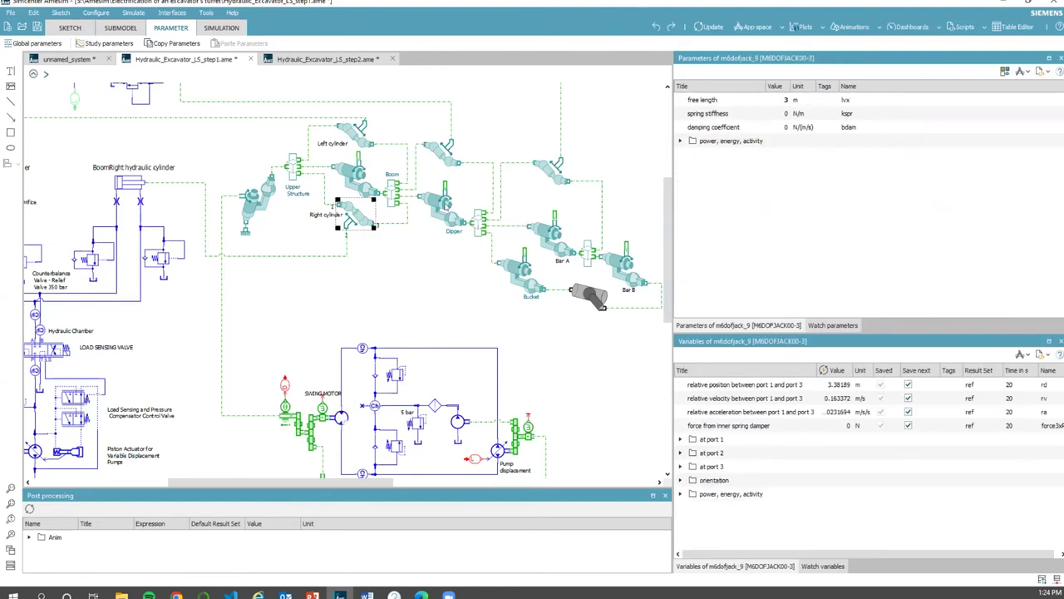
pyautogui.click(443, 209)
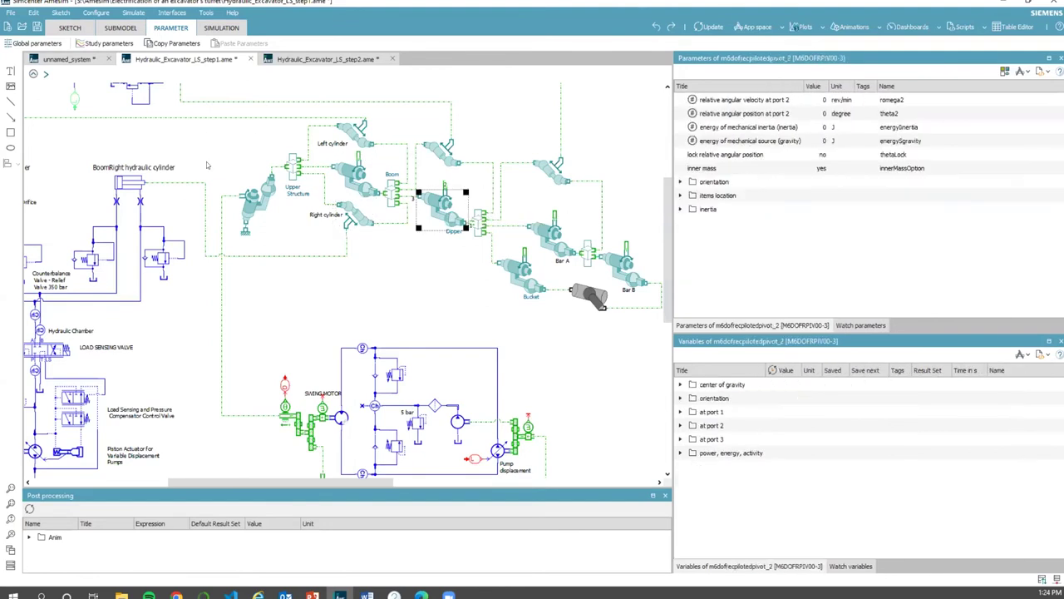
pyautogui.click(680, 183)
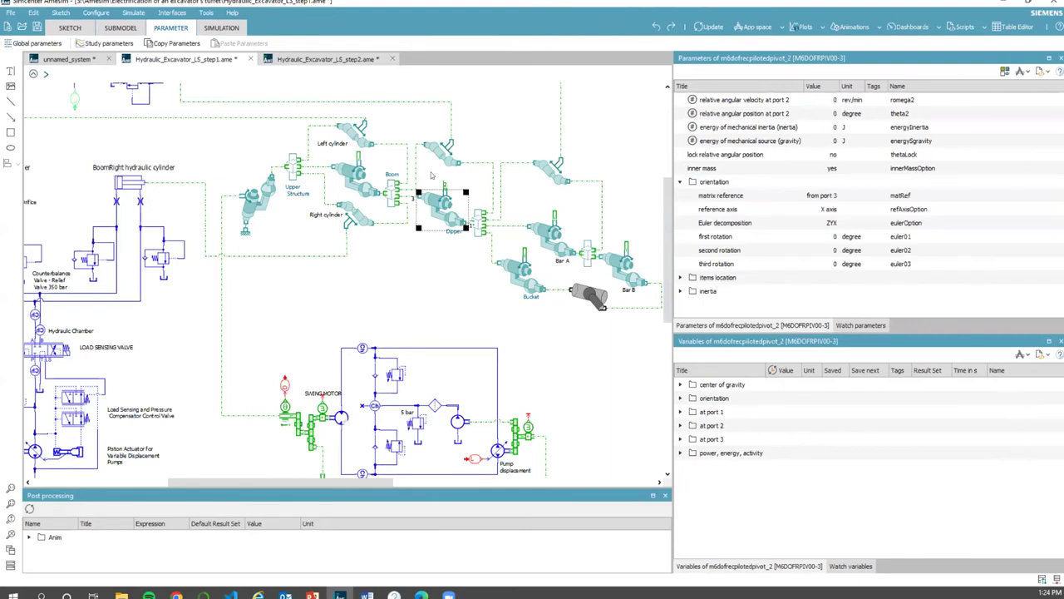
pyautogui.click(261, 204)
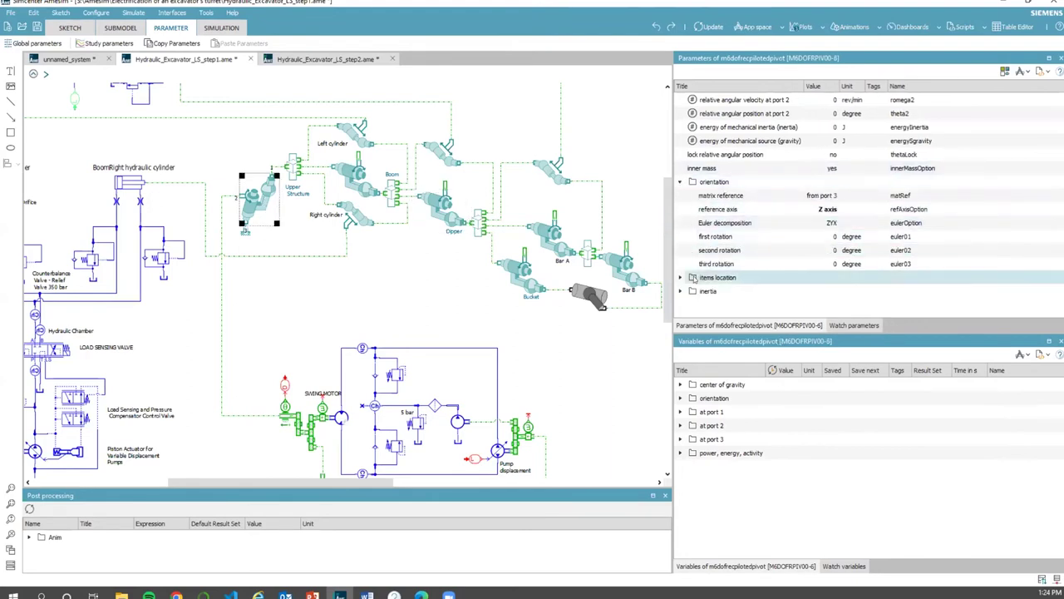
pyautogui.click(608, 267)
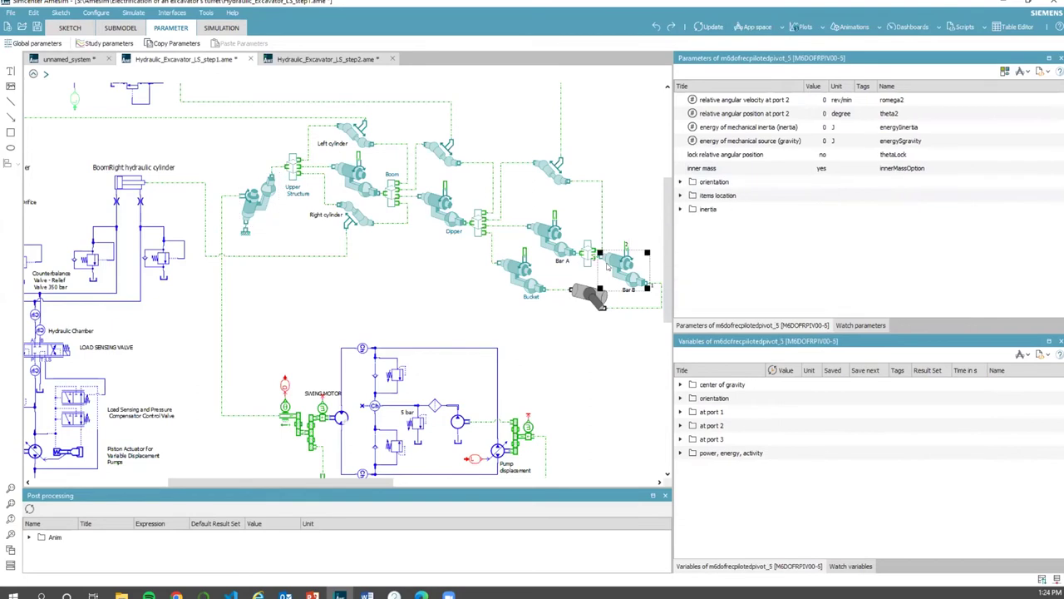
pyautogui.click(582, 295)
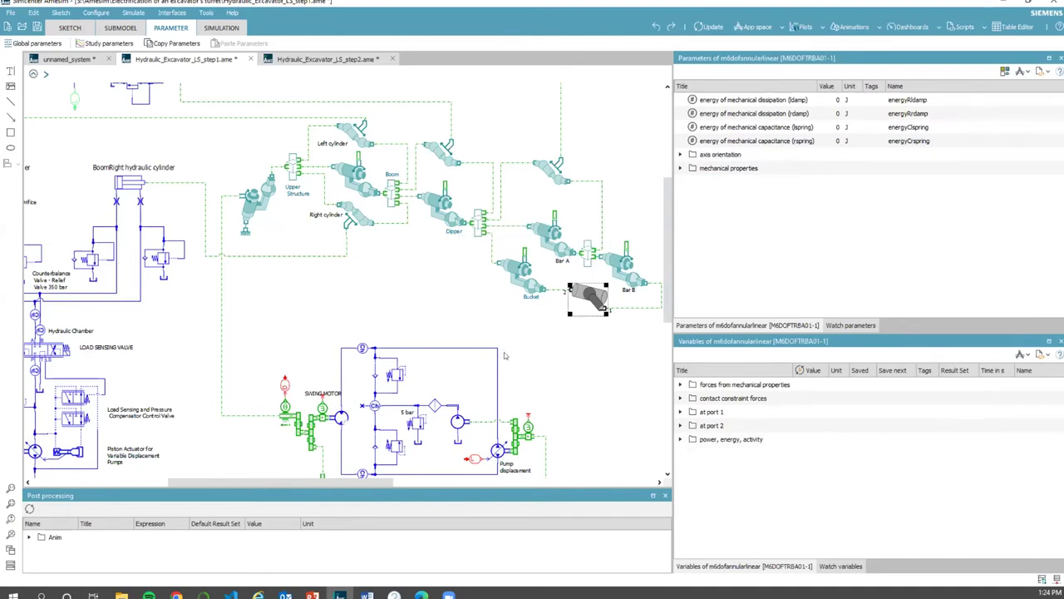
# Step: Run the Hydraulic_Excavator_LS_step1 simulation through the full 20 s
pyautogui.scroll(-4, 503, 355)
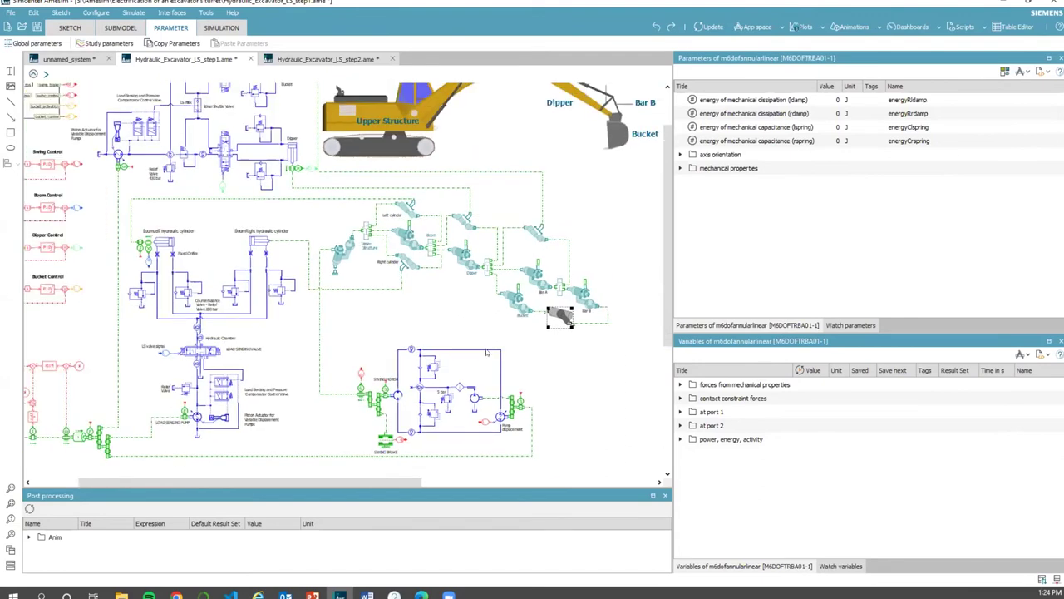
pyautogui.scroll(-1, 478, 347)
pyautogui.scroll(1, 444, 337)
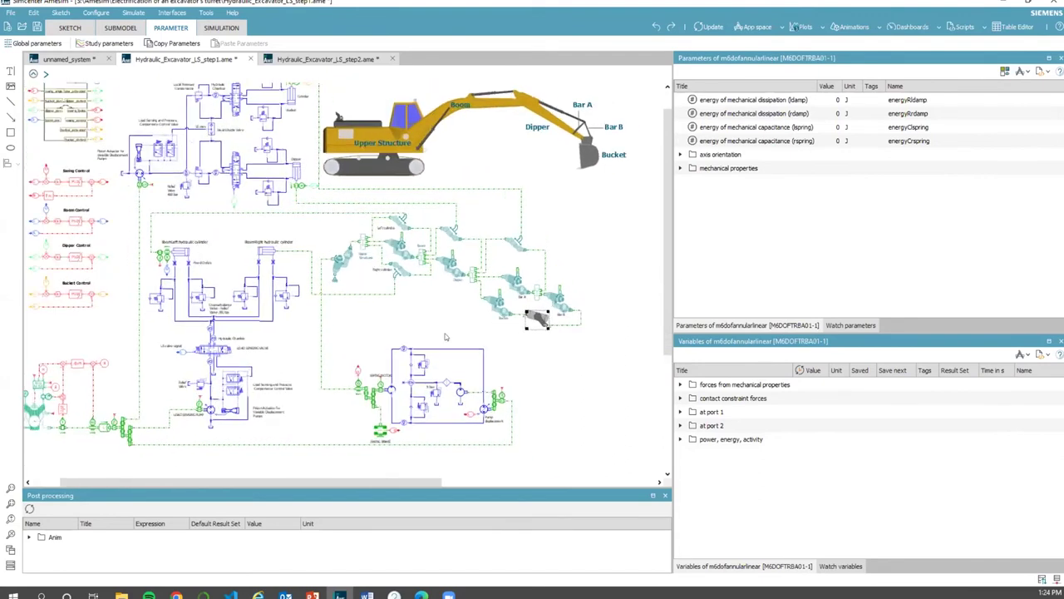
pyautogui.scroll(1, 445, 337)
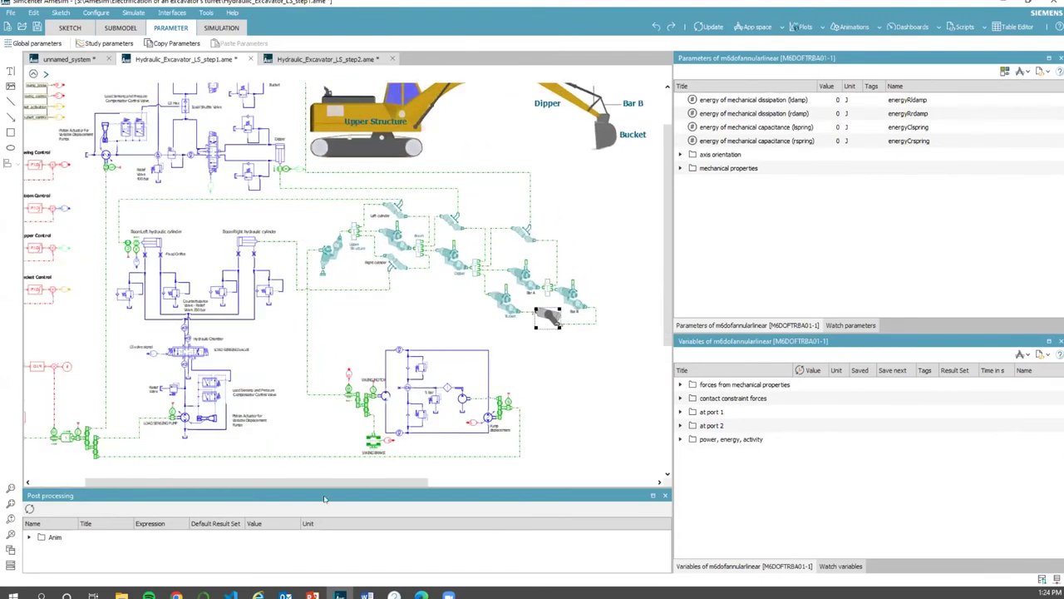
pyautogui.moveTo(328, 482); pyautogui.dragTo(281, 458)
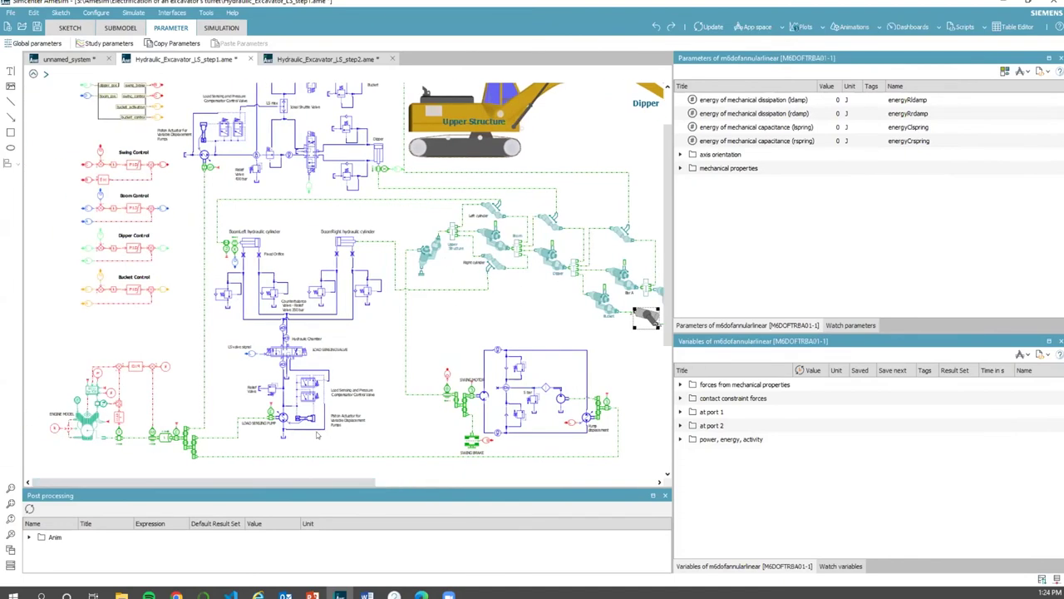
pyautogui.scroll(-1, 316, 434)
pyautogui.scroll(-1, 316, 434)
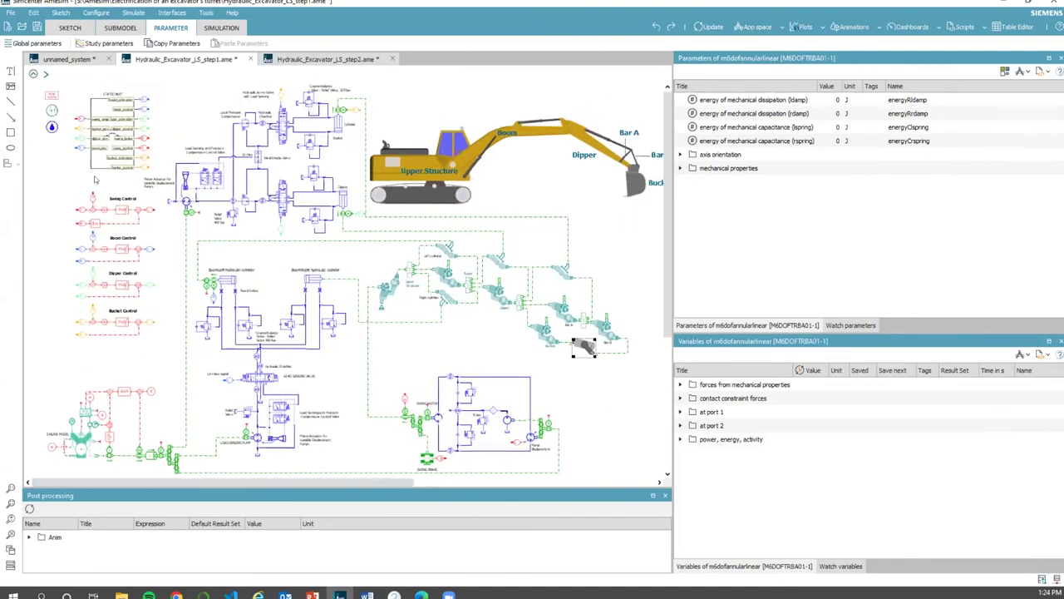
pyautogui.click(211, 29)
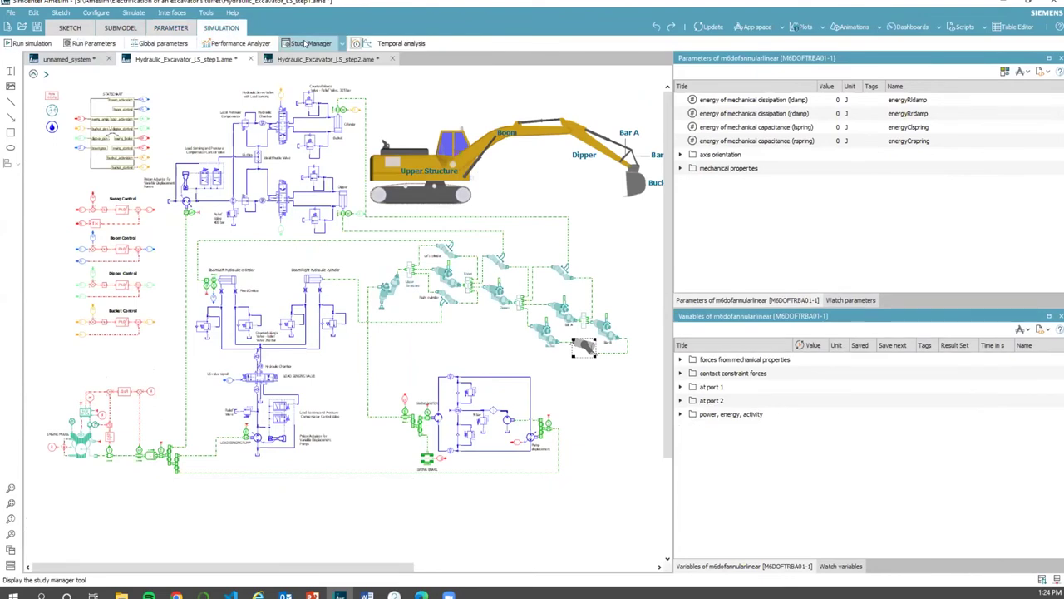
pyautogui.click(32, 44)
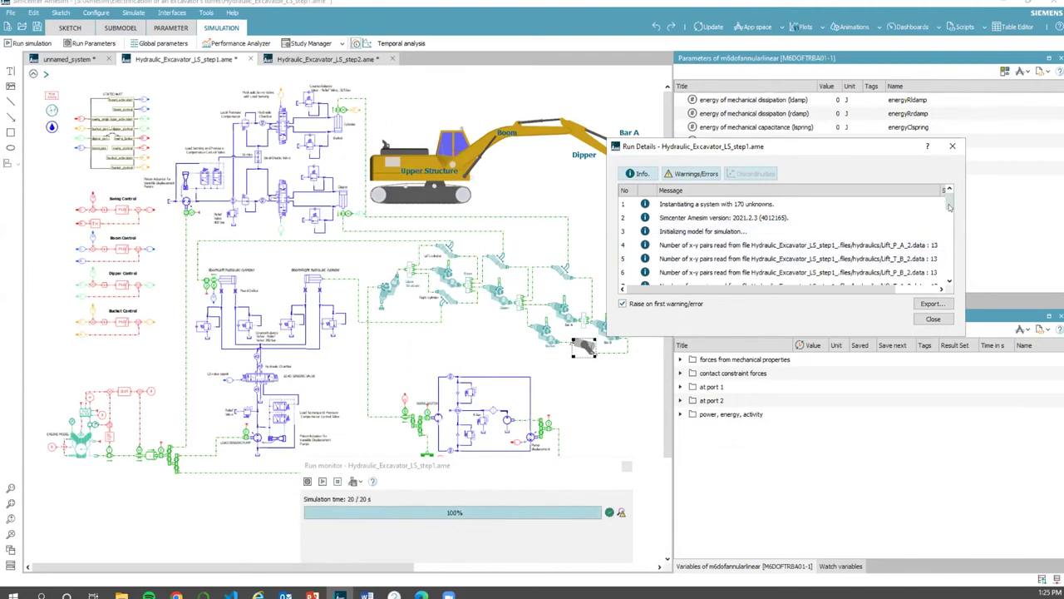
# Step: Check the run log end, terminated normally after 16.8281 s CPU time, and close it
pyautogui.moveTo(953, 213); pyautogui.dragTo(956, 270)
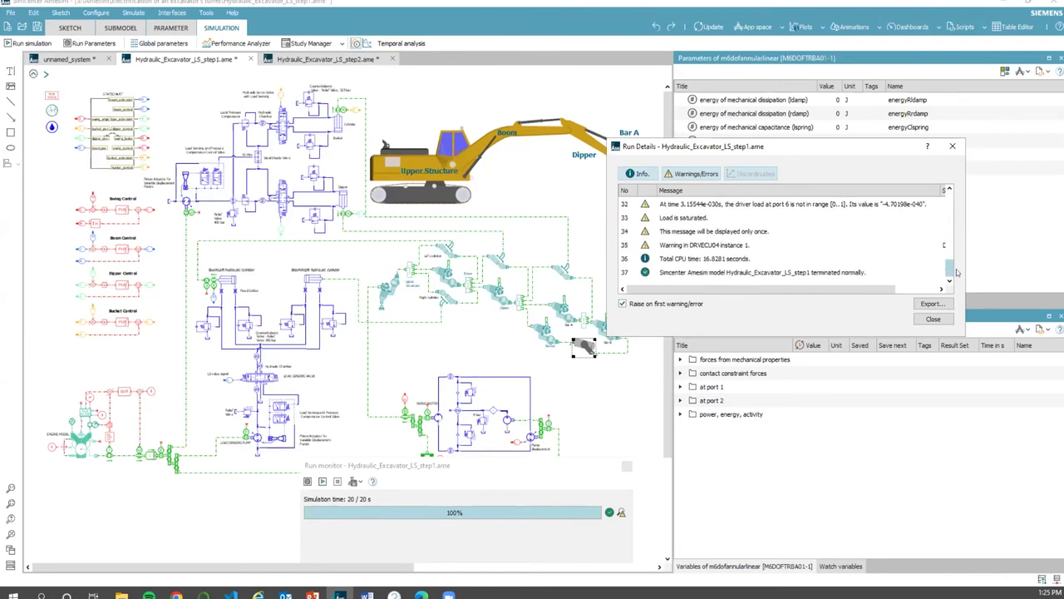
pyautogui.click(934, 319)
# Step: Dismiss the run log, play the m6dofassembly 3D animation to 20 s, then close it
pyautogui.click(933, 319)
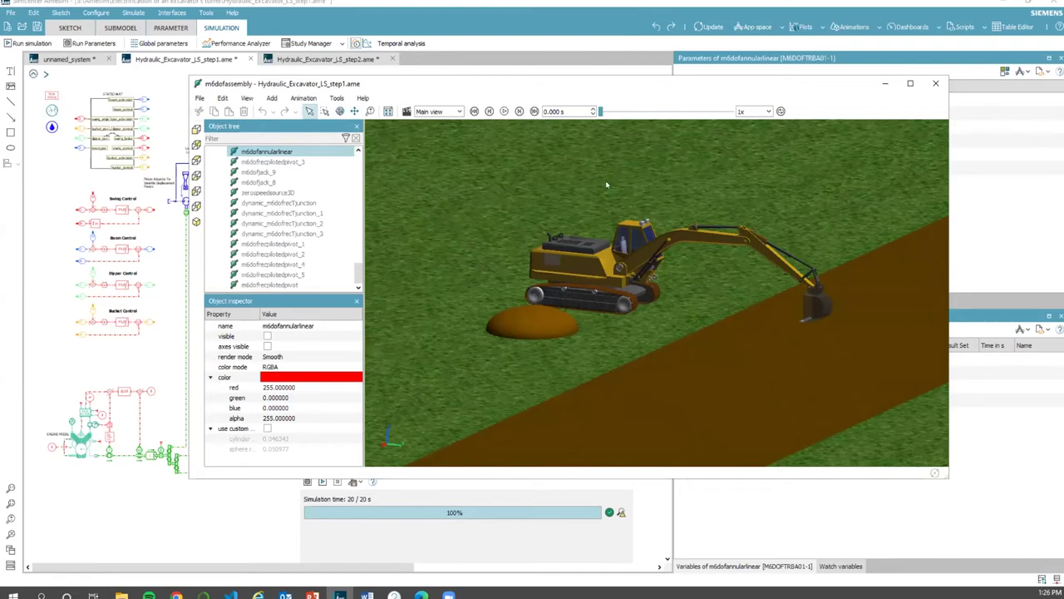
pyautogui.click(504, 112)
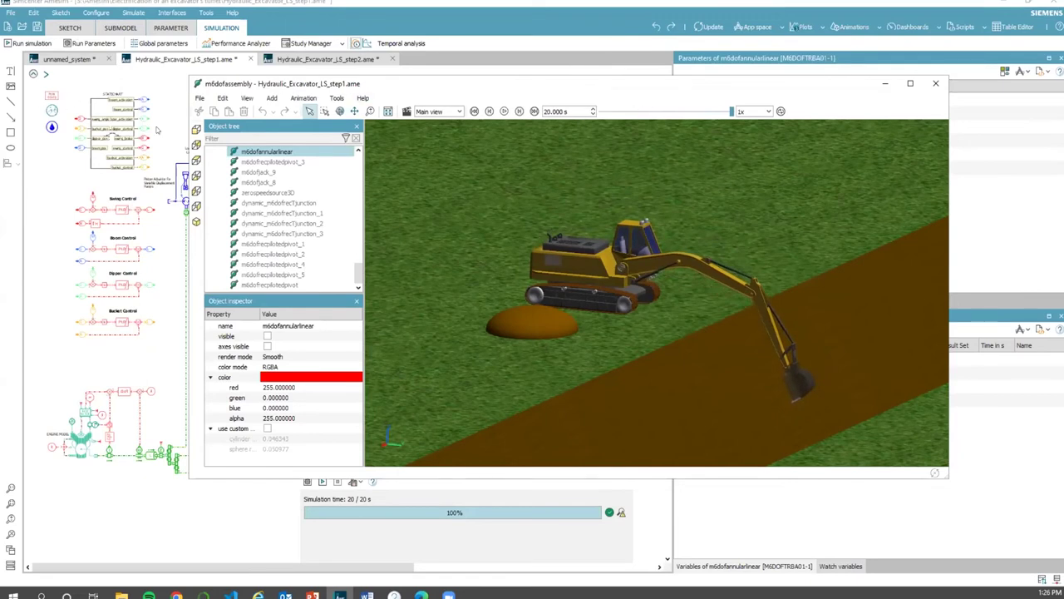
pyautogui.click(884, 83)
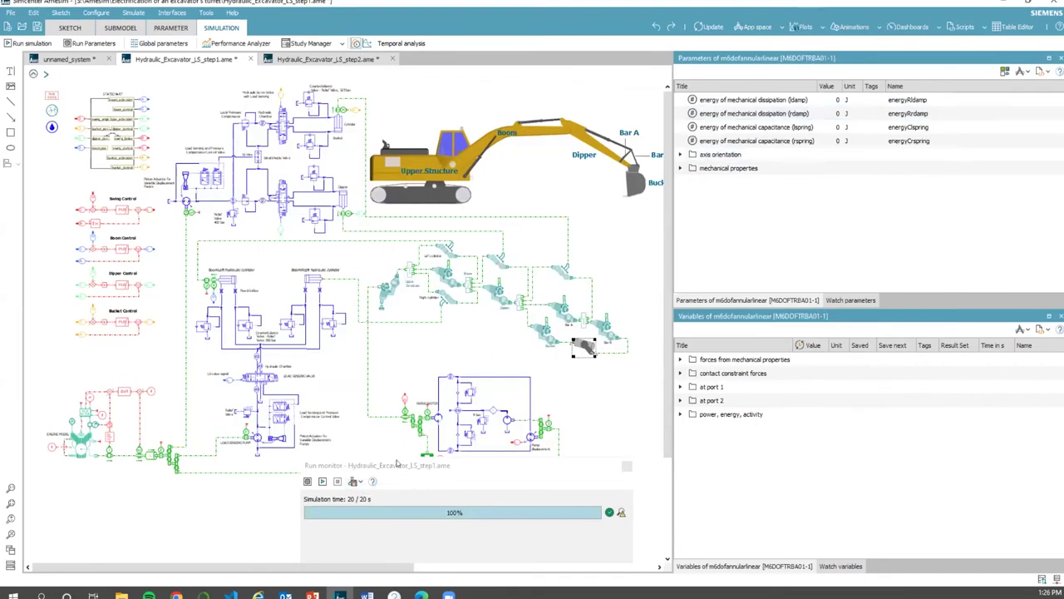
# Step: Plot the engine's total fuel consumption over time, reaching 343.012 g at 20 s
pyautogui.click(101, 442)
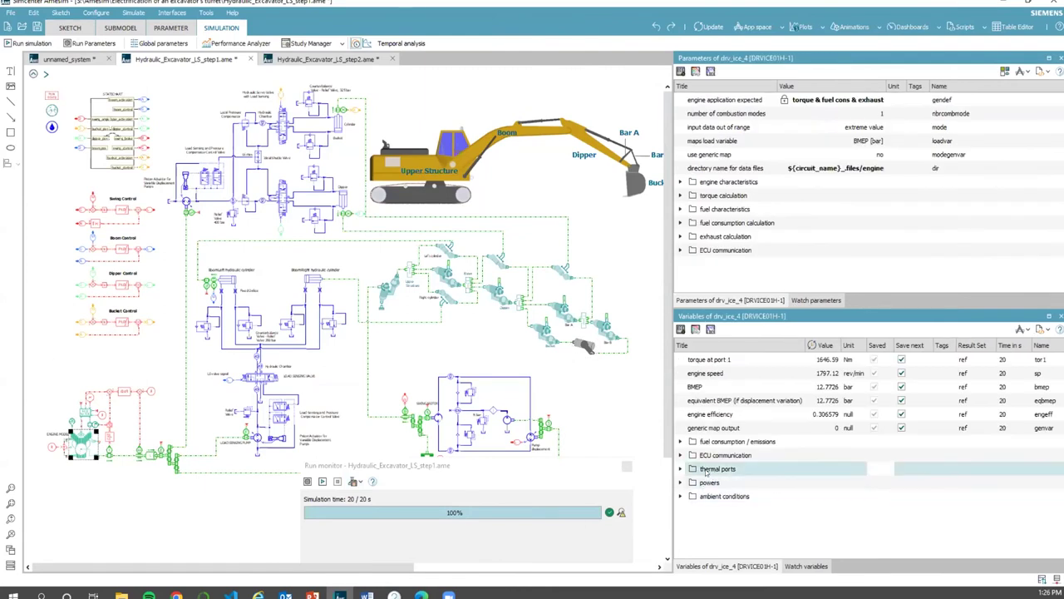
pyautogui.click(680, 442)
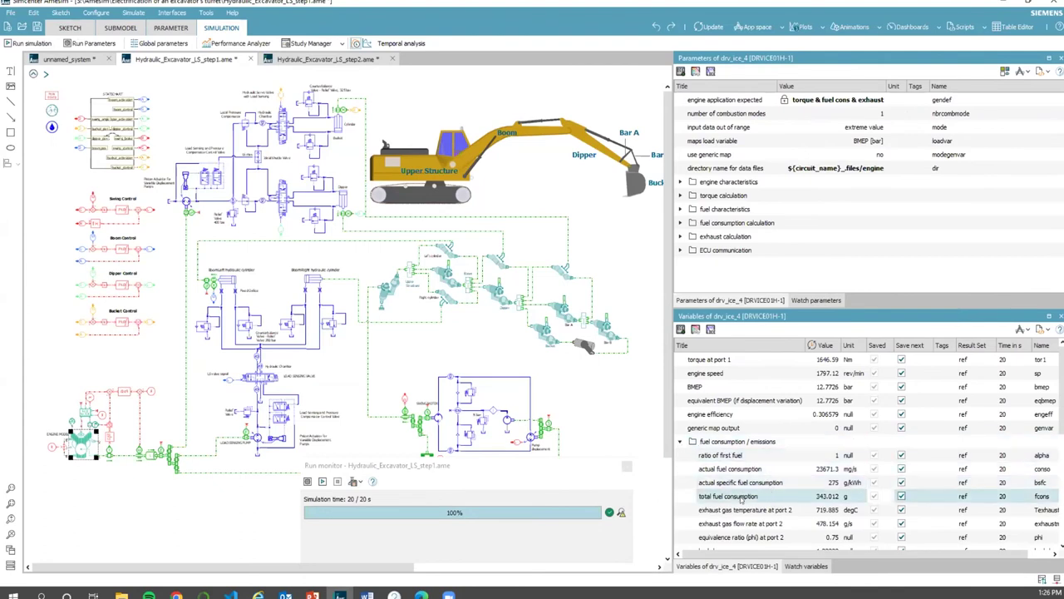
pyautogui.click(742, 497)
pyautogui.moveTo(707, 498); pyautogui.dragTo(587, 407)
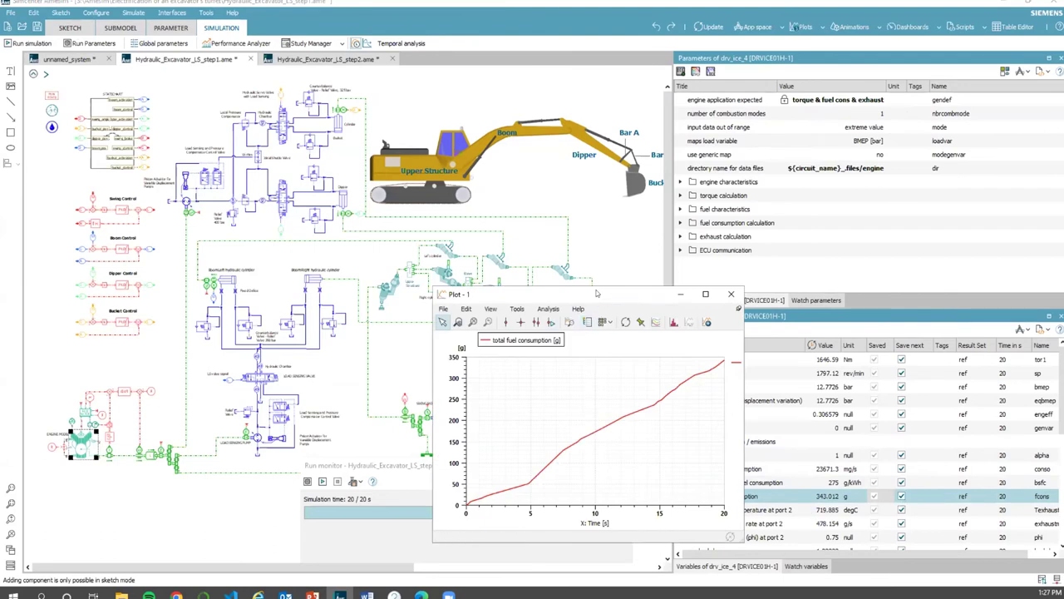
# Step: Read about 55.7 g of fuel consumed at 5 s with the tracker, then close the plot
pyautogui.moveTo(607, 294); pyautogui.dragTo(474, 275)
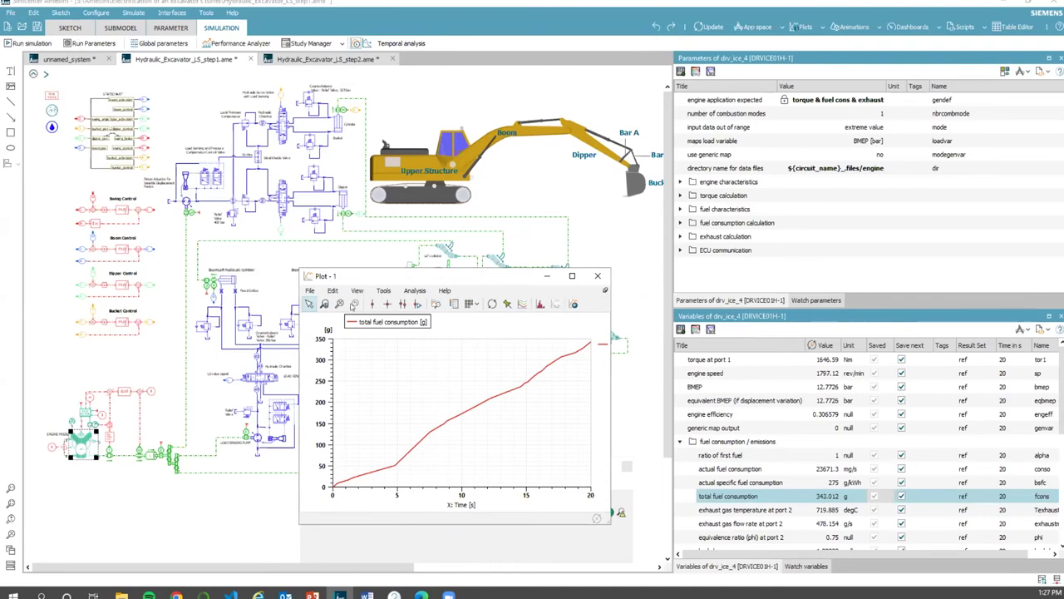
pyautogui.click(372, 304)
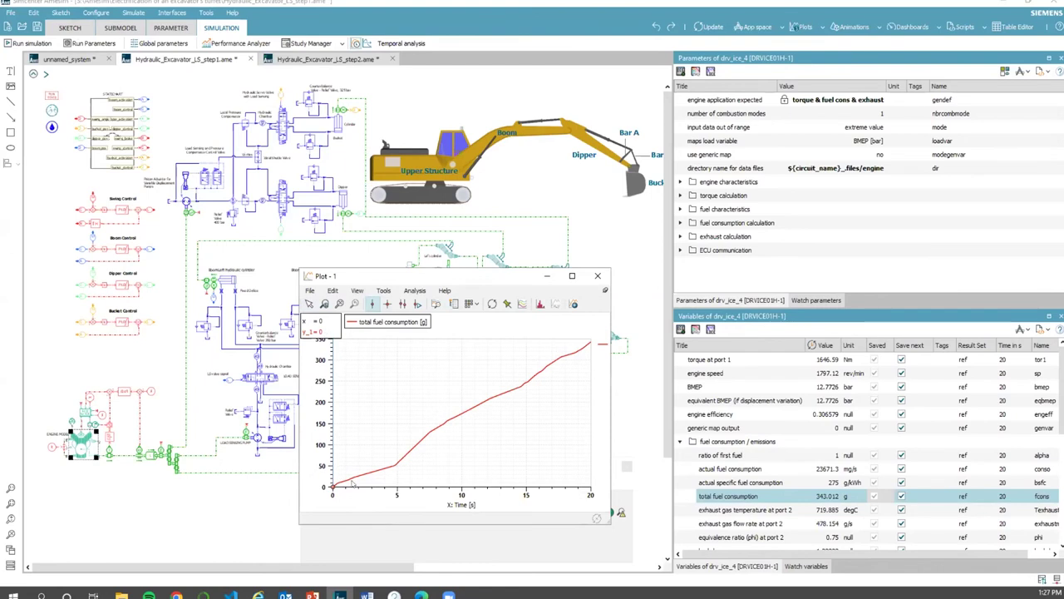
pyautogui.moveTo(333, 484); pyautogui.dragTo(393, 470)
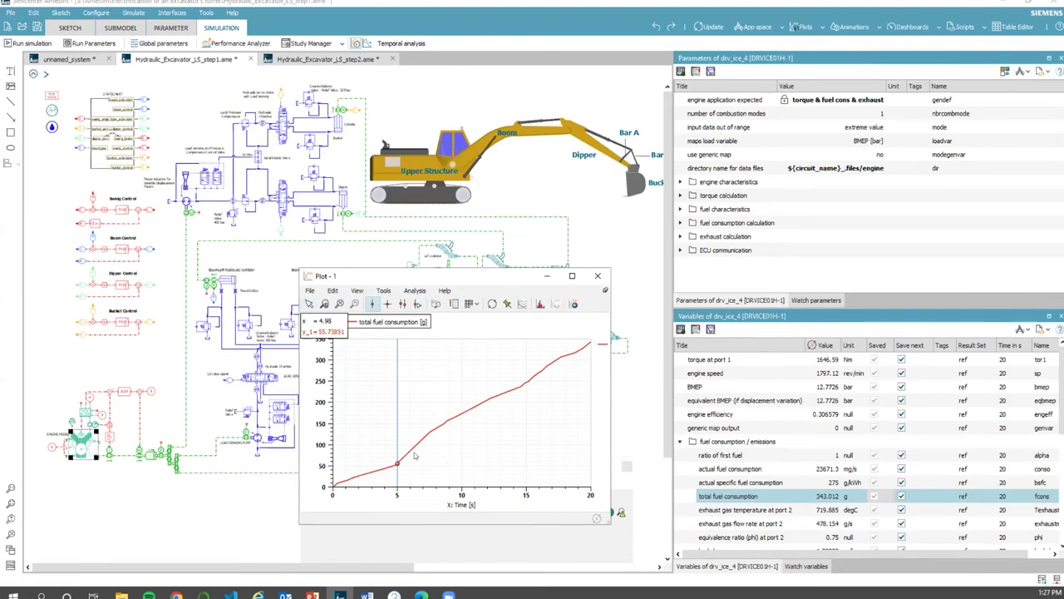
pyautogui.click(597, 277)
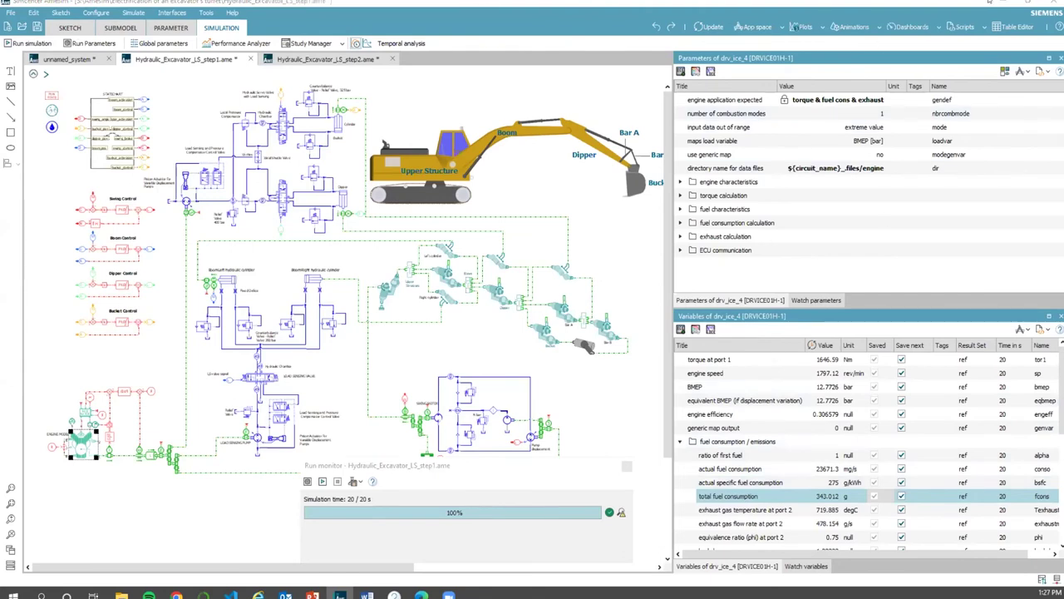
# Step: Review the saved 'Relief valves flow rate and losses' plot, both valves near 280×10³ J, and close it
pyautogui.click(819, 28)
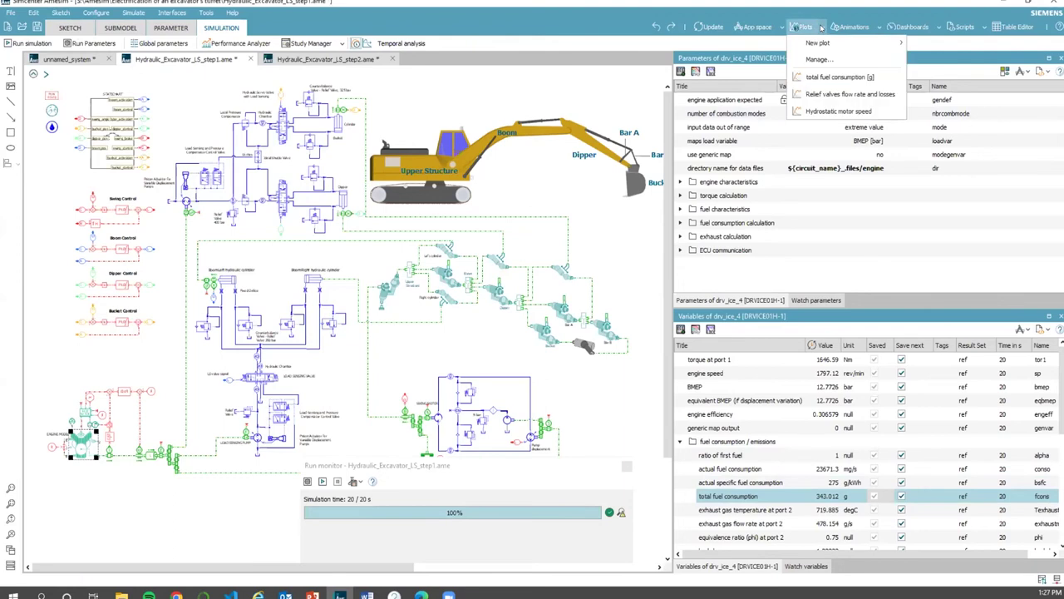
pyautogui.click(886, 97)
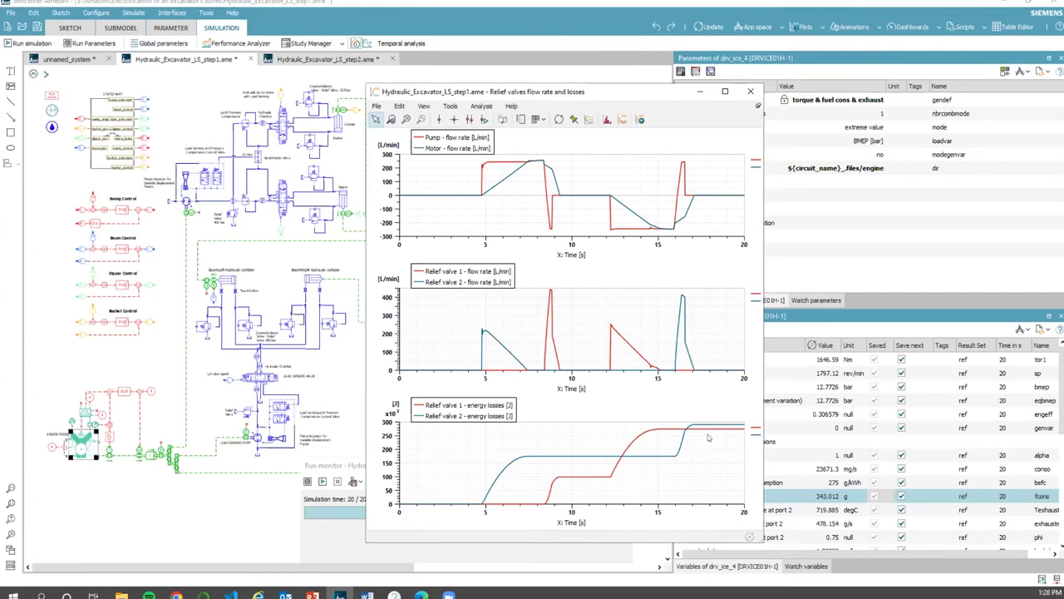
pyautogui.click(751, 91)
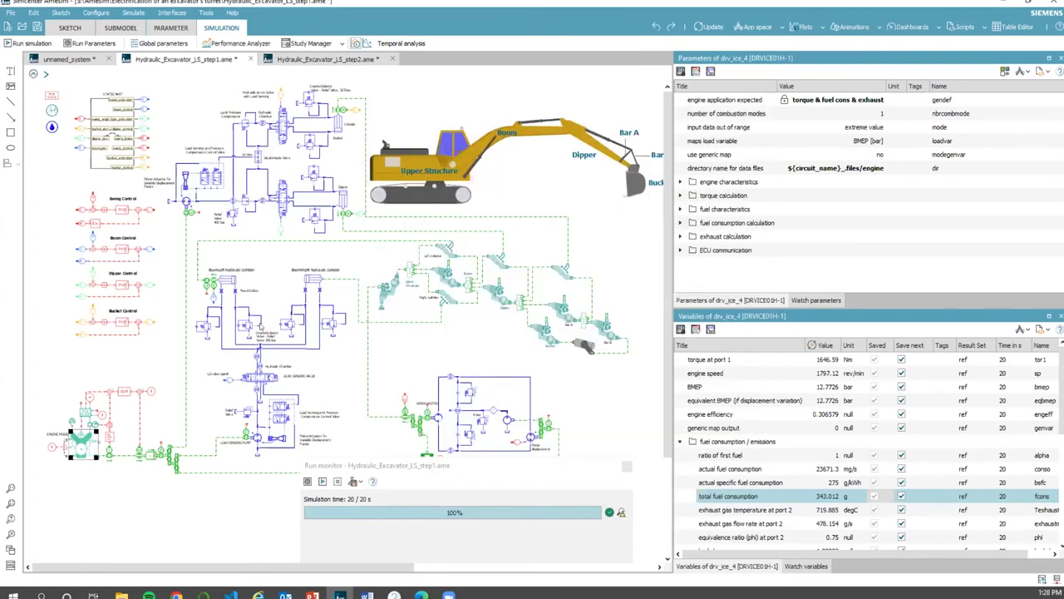
# Step: Open the Power, Energy, Activity analysis from the Simulate menu and reposition its window
pyautogui.click(133, 12)
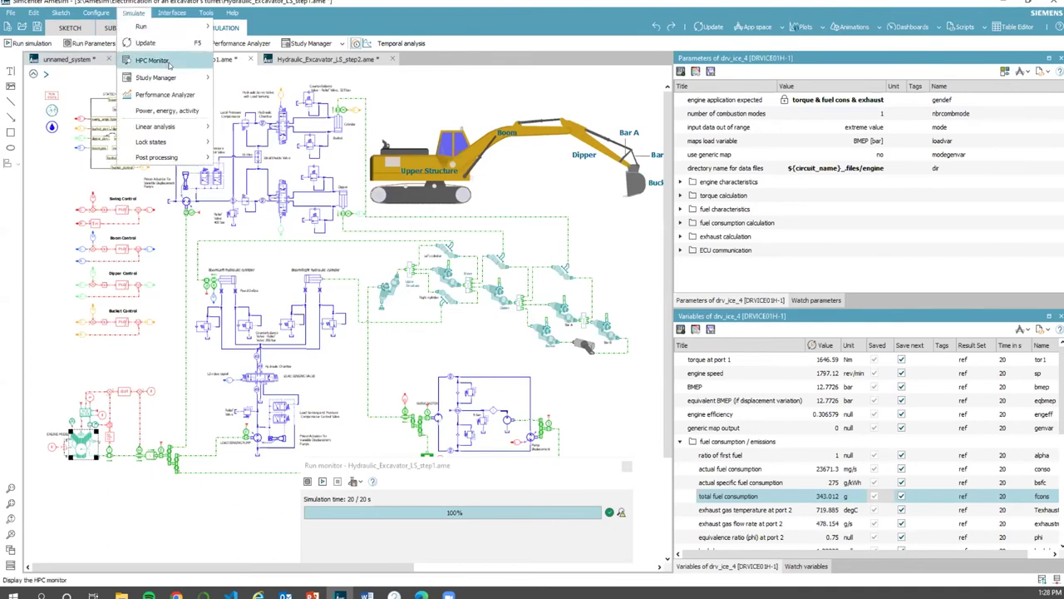
pyautogui.click(168, 111)
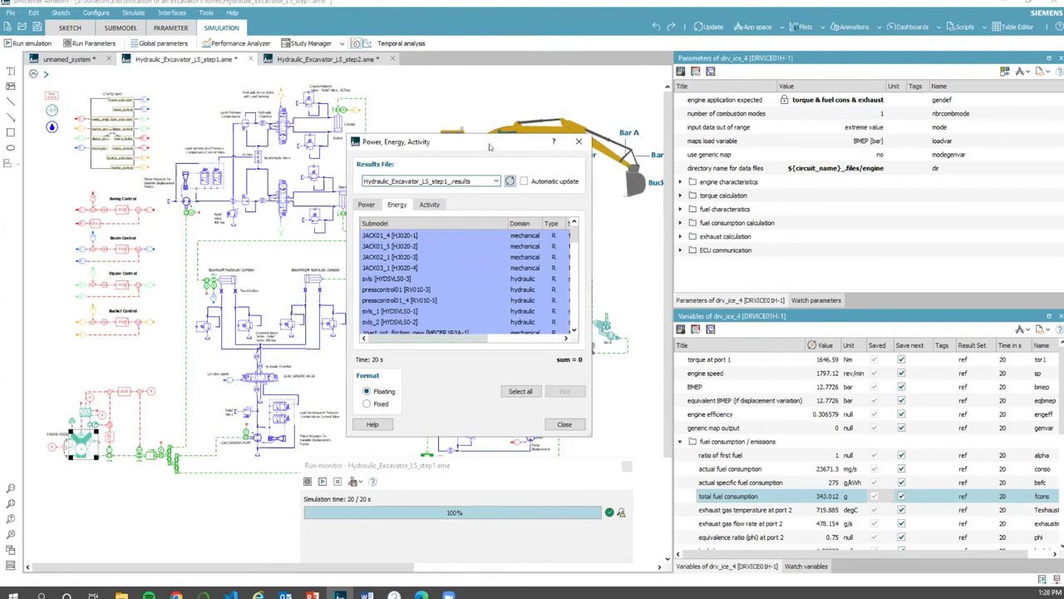
pyautogui.moveTo(493, 145); pyautogui.dragTo(659, 161)
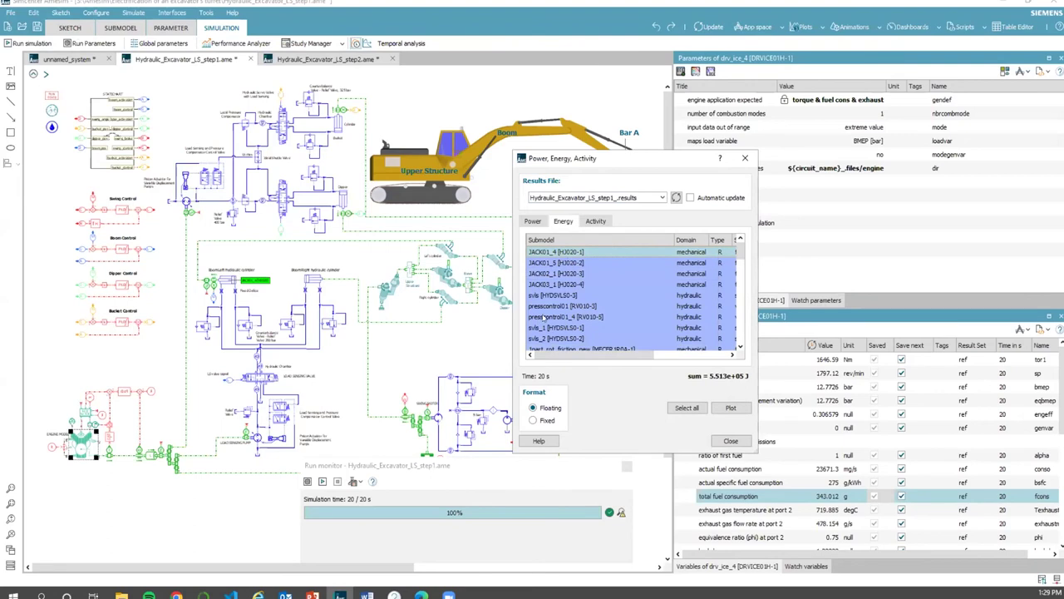
pyautogui.moveTo(562, 358); pyautogui.dragTo(625, 358)
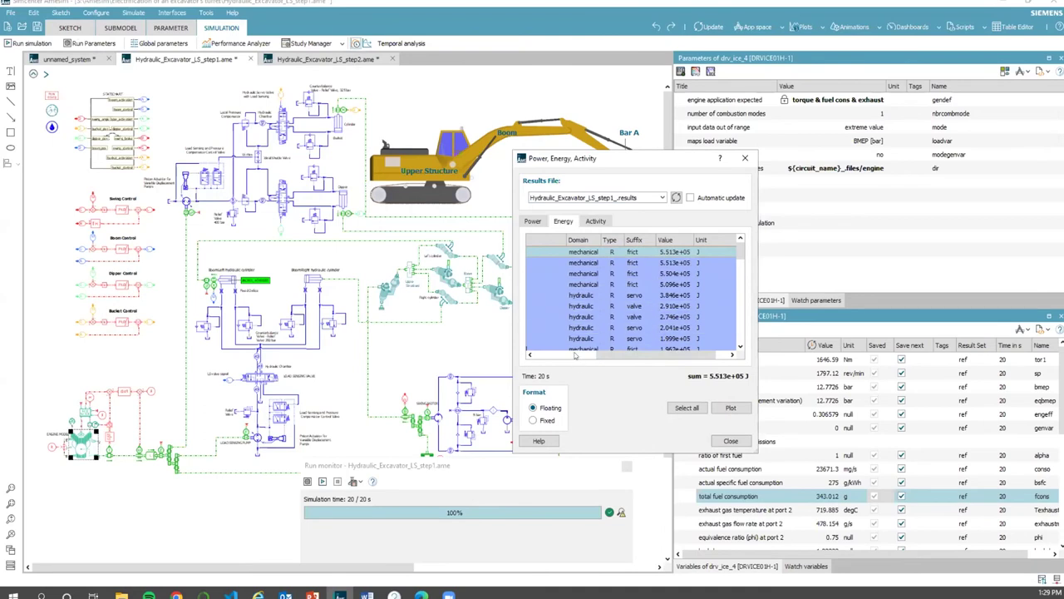
pyautogui.moveTo(603, 355); pyautogui.dragTo(559, 355)
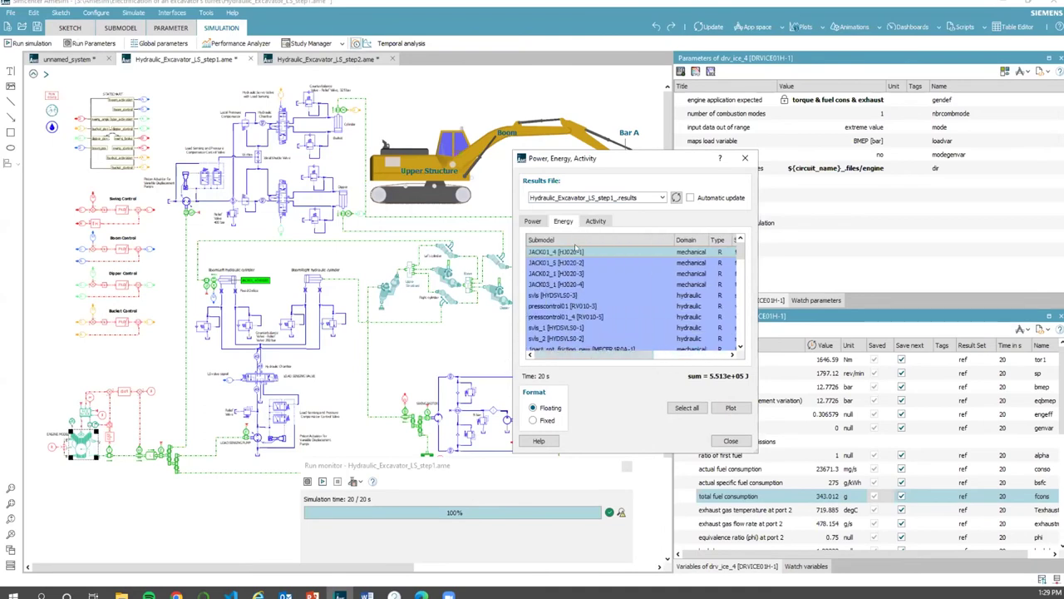
# Step: Select JACK01_5, JACK02_1, JACK03_1, svls, presscontrol01, presscontrol01_4, svls_1 and svls_2 for energy totalling
pyautogui.keyDown('ctrl'); pyautogui.click(558, 273); pyautogui.keyUp('ctrl')
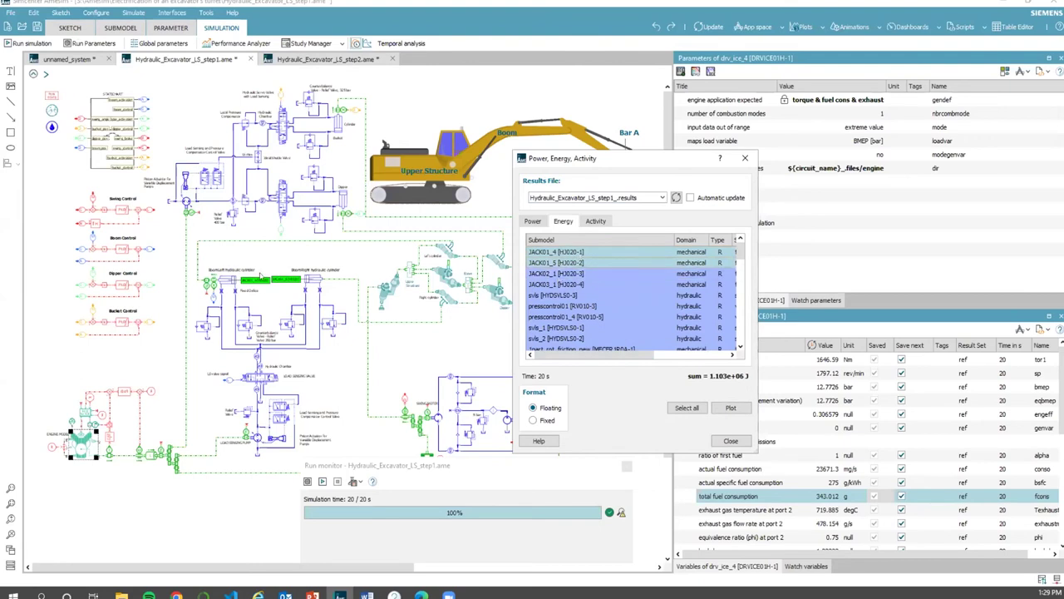
pyautogui.keyDown('ctrl'); pyautogui.click(545, 273); pyautogui.keyUp('ctrl')
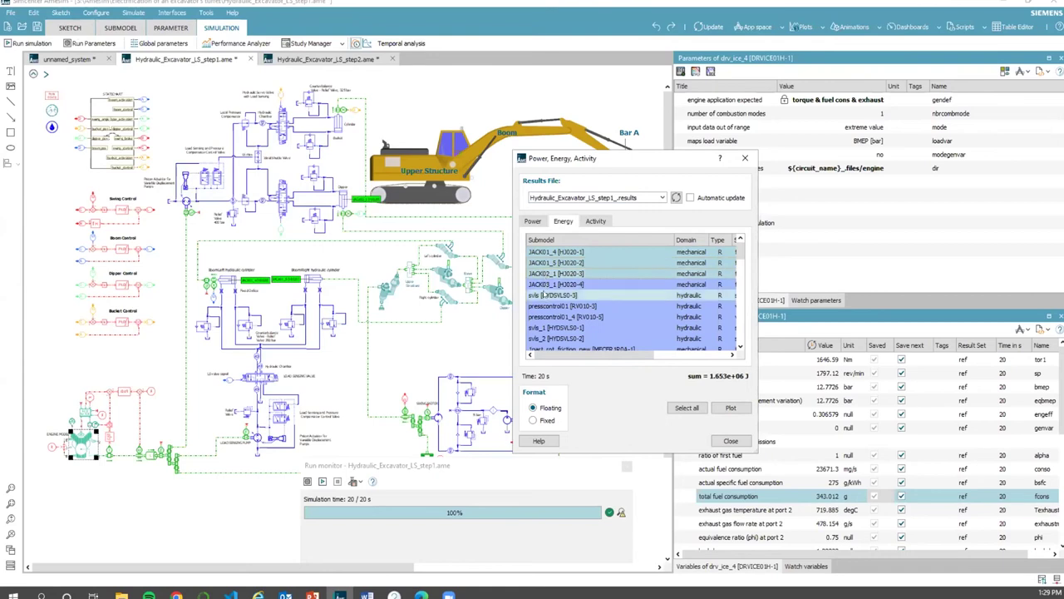
pyautogui.keyDown('ctrl'); pyautogui.click(557, 284); pyautogui.keyUp('ctrl')
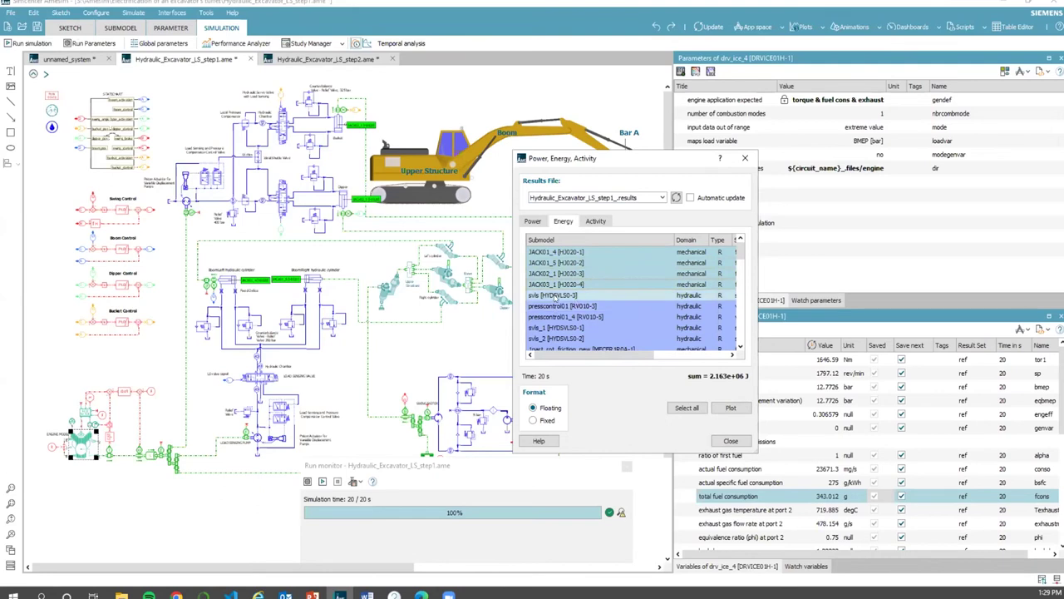
pyautogui.keyDown('ctrl'); pyautogui.click(555, 296); pyautogui.keyUp('ctrl')
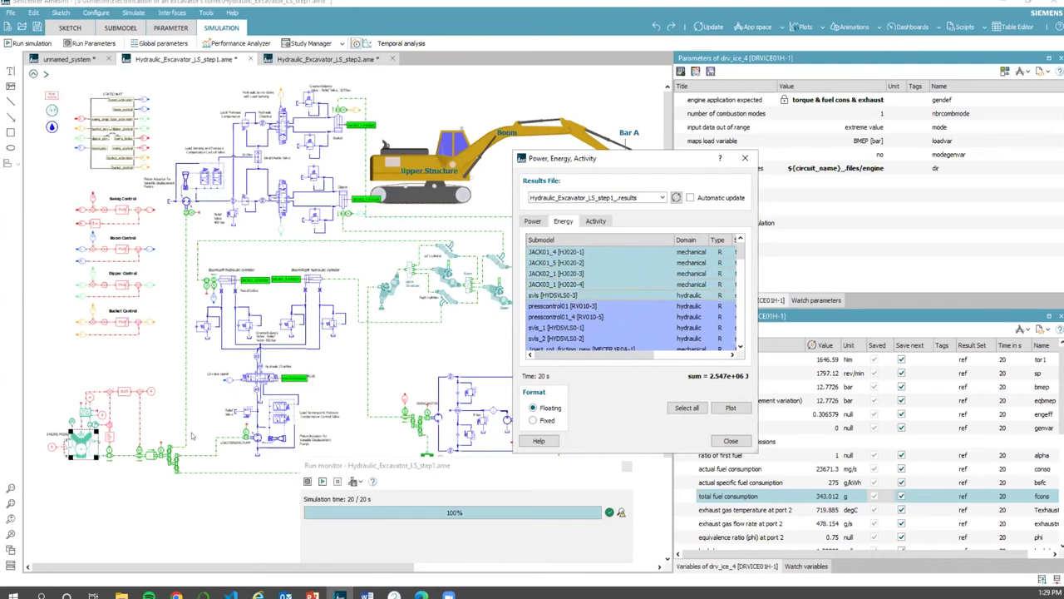
pyautogui.keyDown('ctrl'); pyautogui.click(570, 307); pyautogui.keyUp('ctrl')
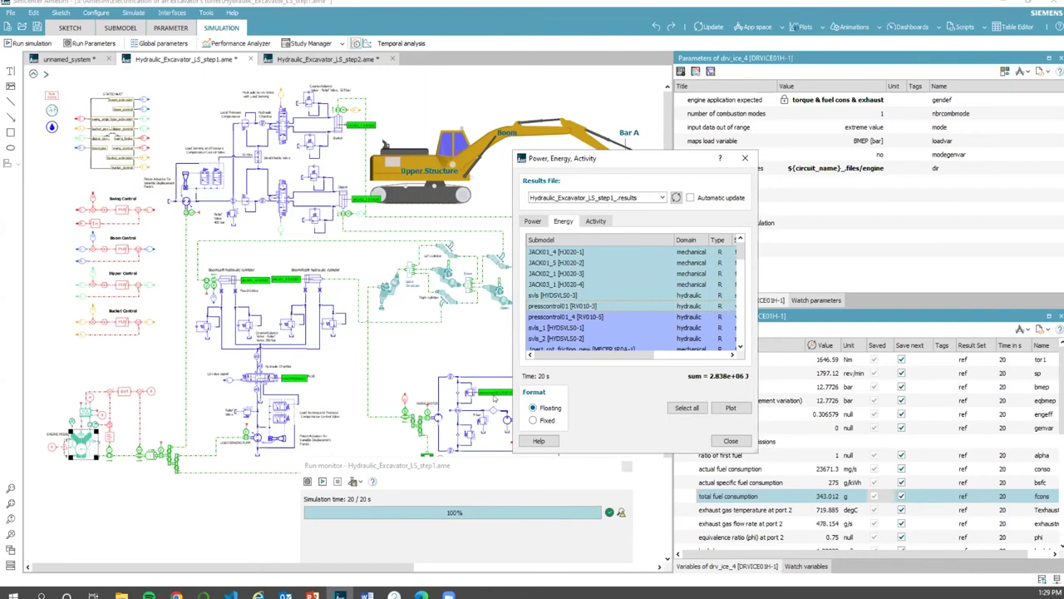
pyautogui.keyDown('ctrl'); pyautogui.click(570, 317); pyautogui.keyUp('ctrl')
pyautogui.keyDown('ctrl'); pyautogui.click(572, 327); pyautogui.keyUp('ctrl')
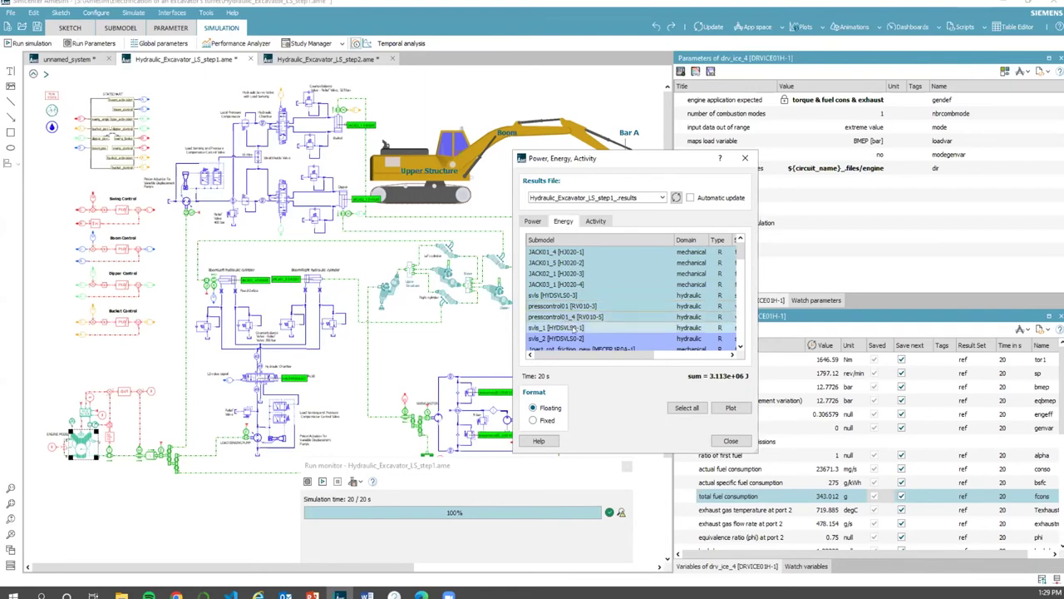
pyautogui.keyDown('ctrl'); pyautogui.click(572, 328); pyautogui.keyUp('ctrl')
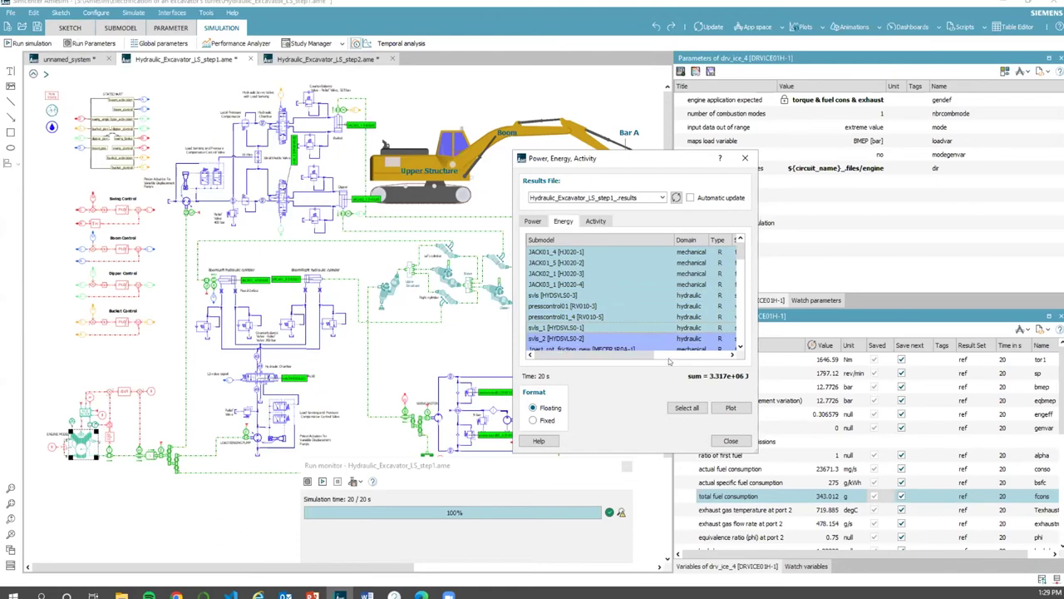
pyautogui.keyDown('ctrl'); pyautogui.click(583, 346); pyautogui.keyUp('ctrl')
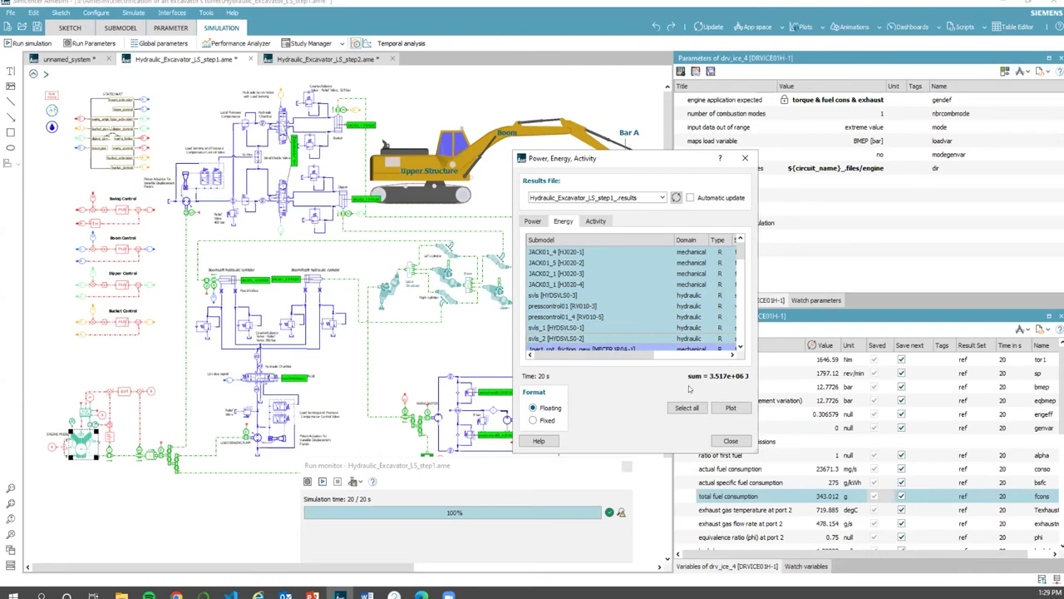
# Step: Plot the resistive energy ranking bar chart and replay its build-up from the start
pyautogui.click(730, 408)
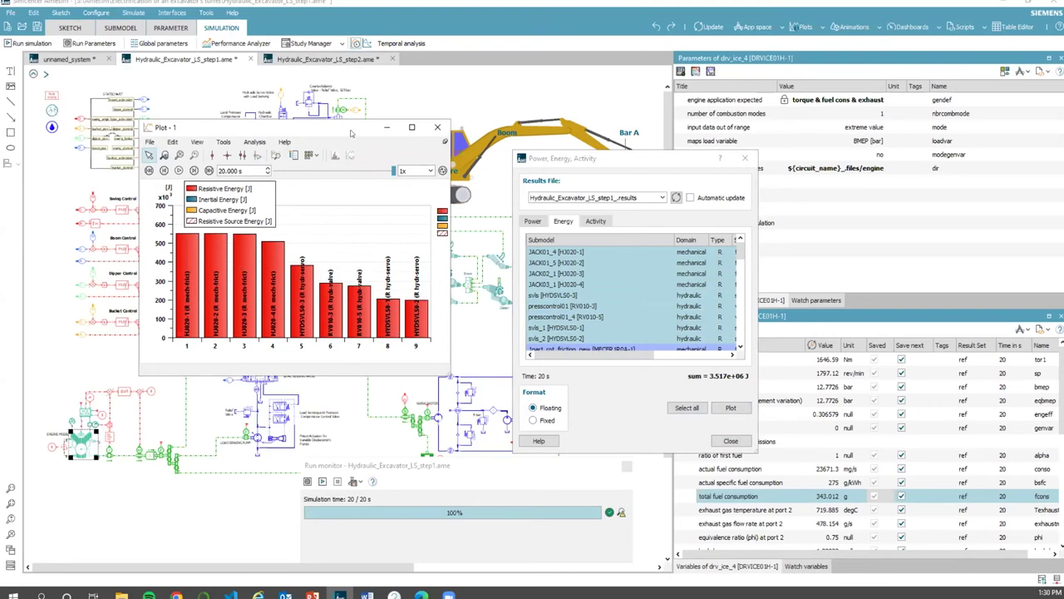
pyautogui.moveTo(351, 133); pyautogui.dragTo(385, 243)
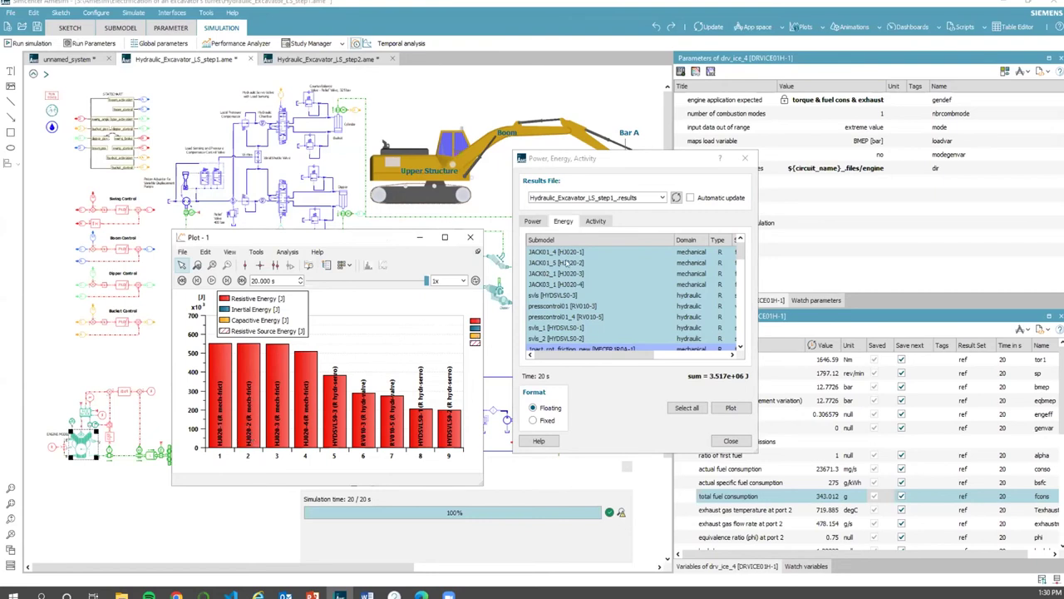
pyautogui.keyDown('ctrl'); pyautogui.click(560, 265); pyautogui.keyUp('ctrl')
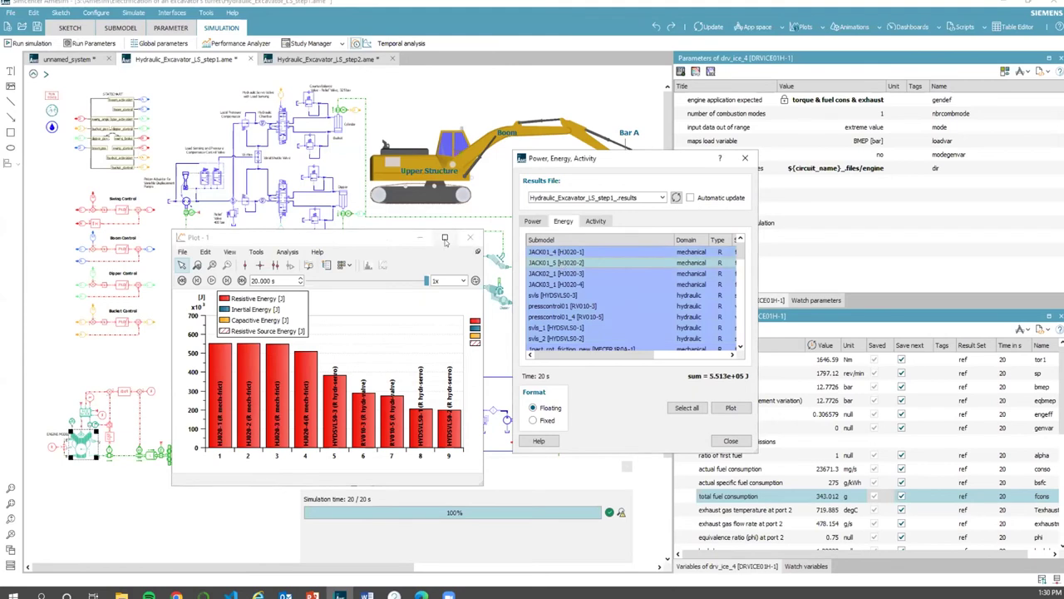
pyautogui.click(392, 239)
pyautogui.moveTo(289, 241); pyautogui.dragTo(616, 307)
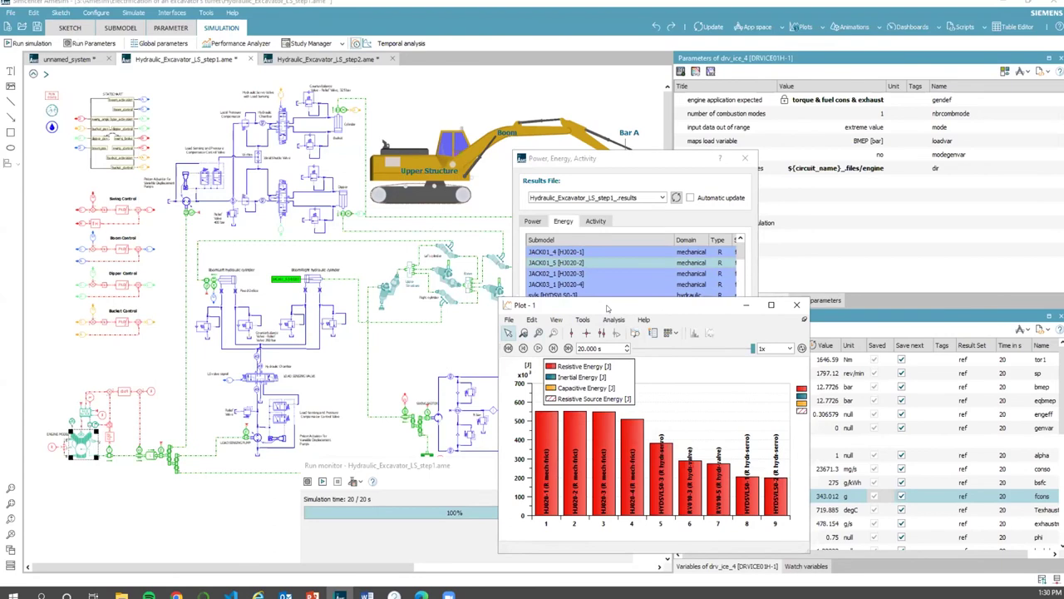
pyautogui.moveTo(602, 308); pyautogui.dragTo(252, 204)
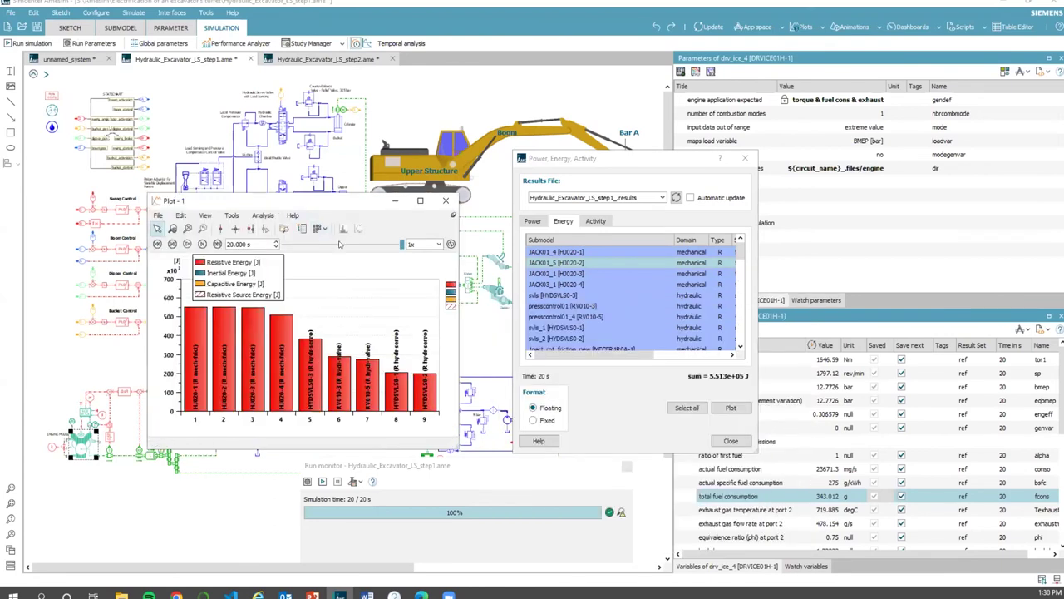
pyautogui.click(187, 244)
# Step: Reselect svls_2 with the pressure control valves, then close the energy dialog and chart
pyautogui.moveTo(297, 200); pyautogui.dragTo(194, 103)
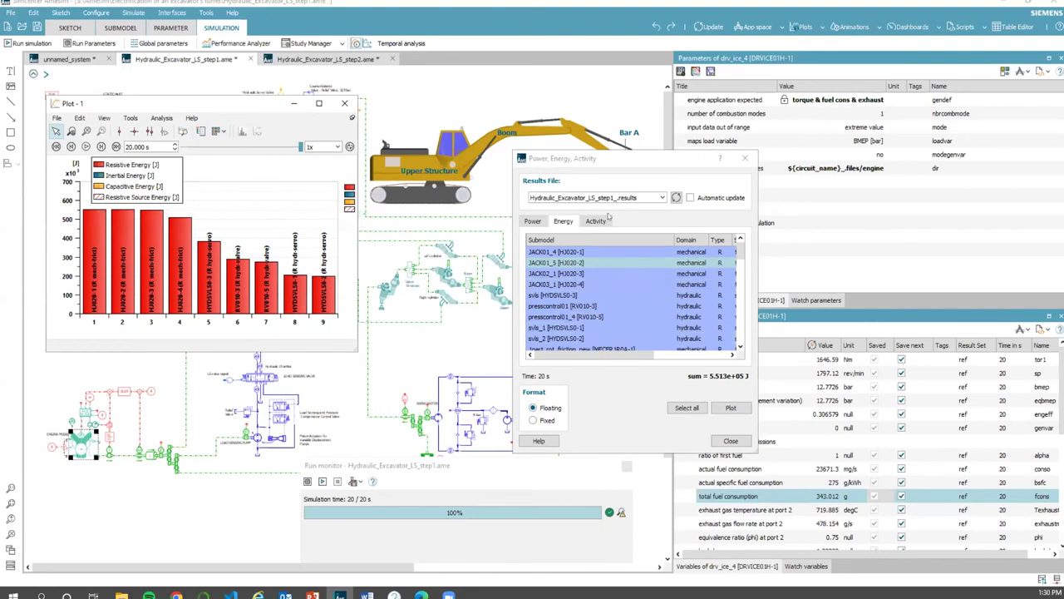
pyautogui.moveTo(638, 157); pyautogui.dragTo(690, 157)
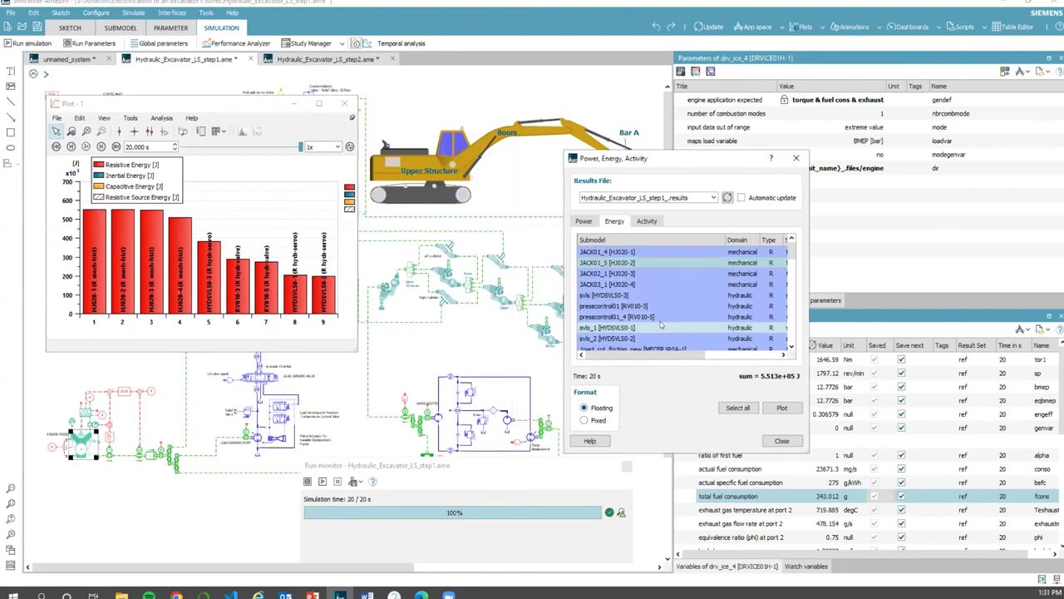
pyautogui.keyDown('ctrl'); pyautogui.click(598, 337); pyautogui.keyUp('ctrl')
pyautogui.click(613, 305)
pyautogui.keyDown('shift'); pyautogui.click(611, 317); pyautogui.keyUp('shift')
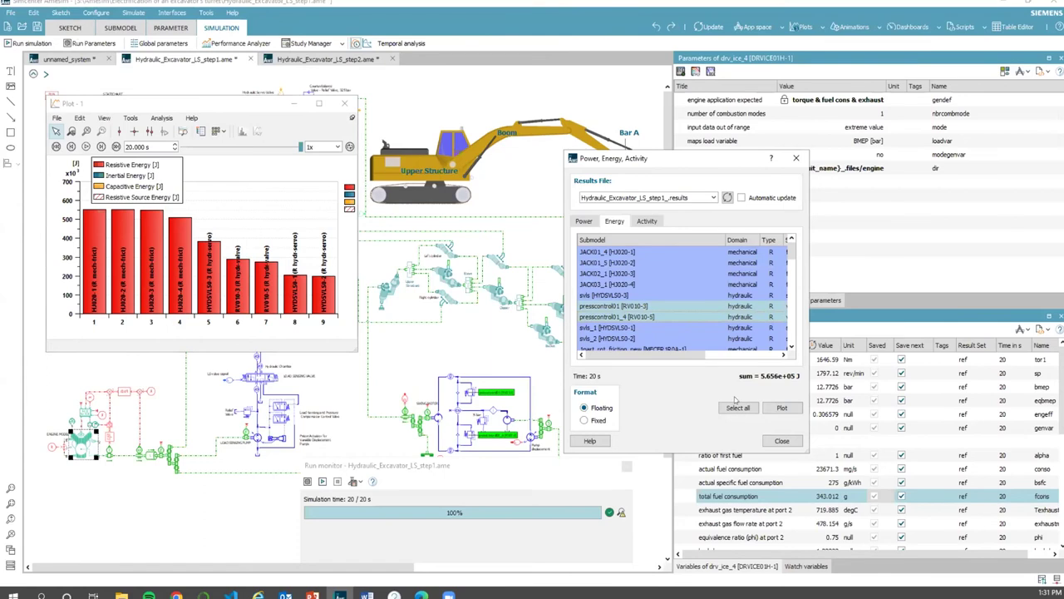
pyautogui.click(782, 441)
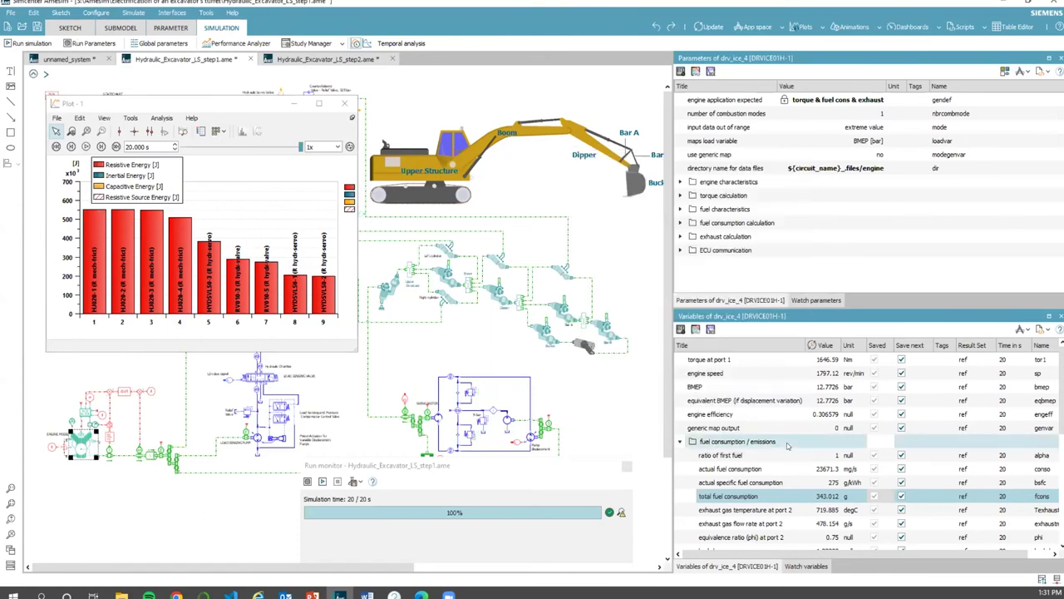
pyautogui.click(344, 103)
# Step: Close the run monitor and compare the step1 and step2 models, ending on step2
pyautogui.click(627, 467)
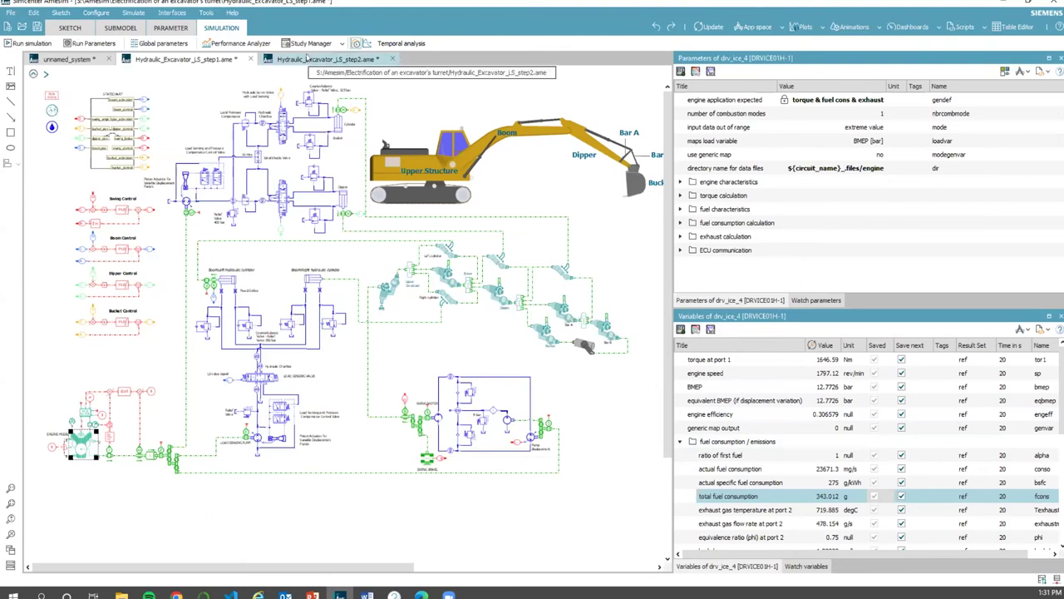
pyautogui.click(308, 58)
pyautogui.click(198, 61)
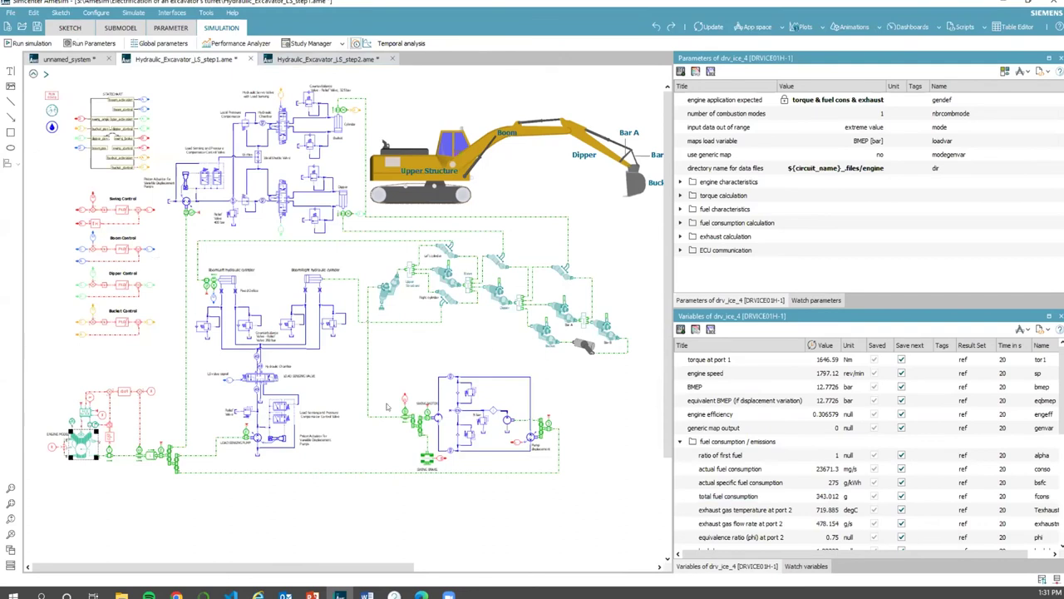
pyautogui.click(315, 62)
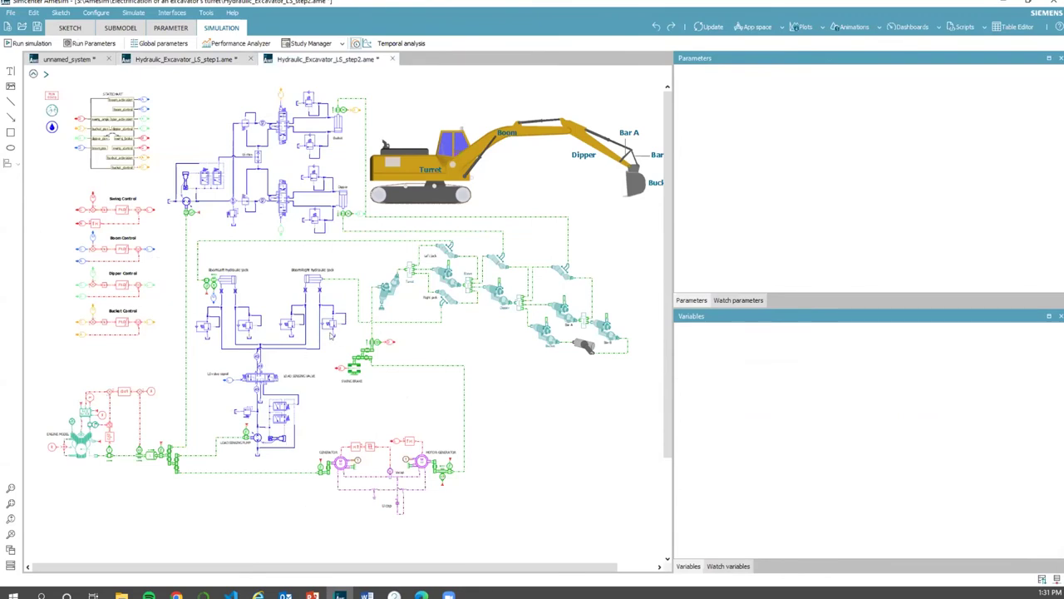
pyautogui.click(226, 60)
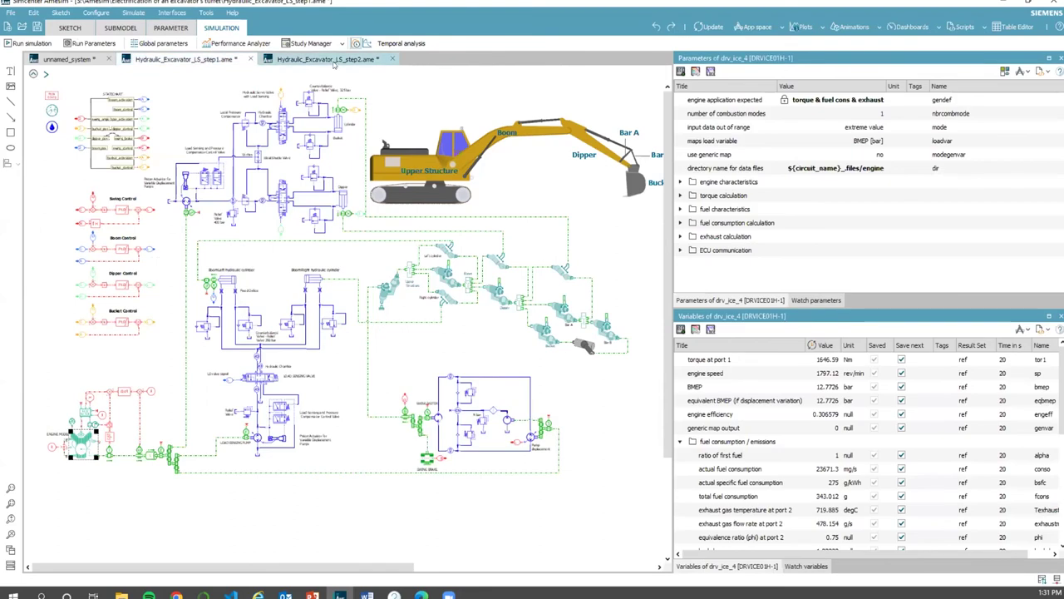
pyautogui.click(335, 62)
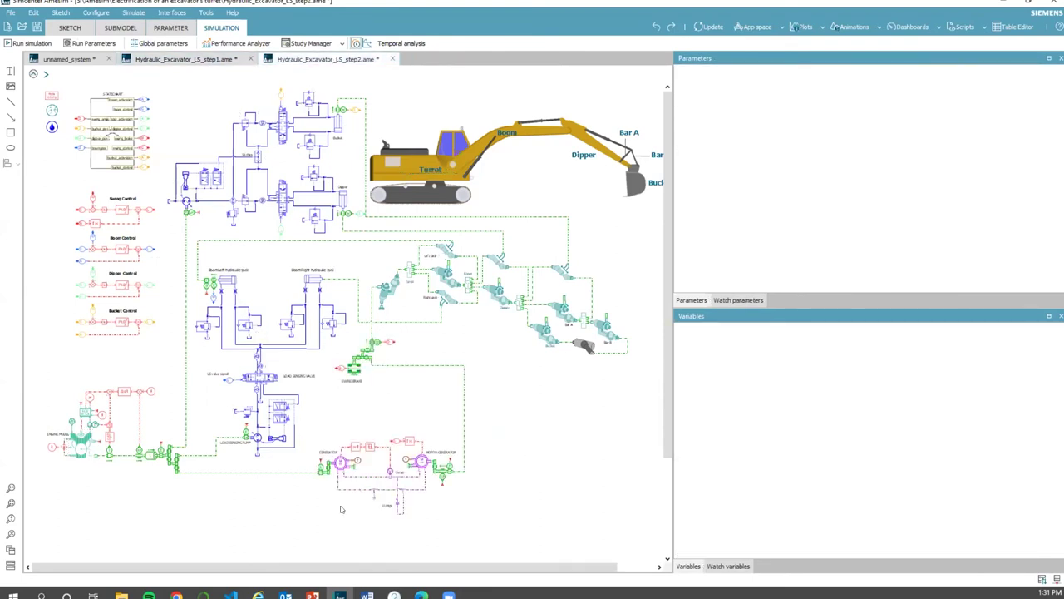
pyautogui.scroll(4, 334, 517)
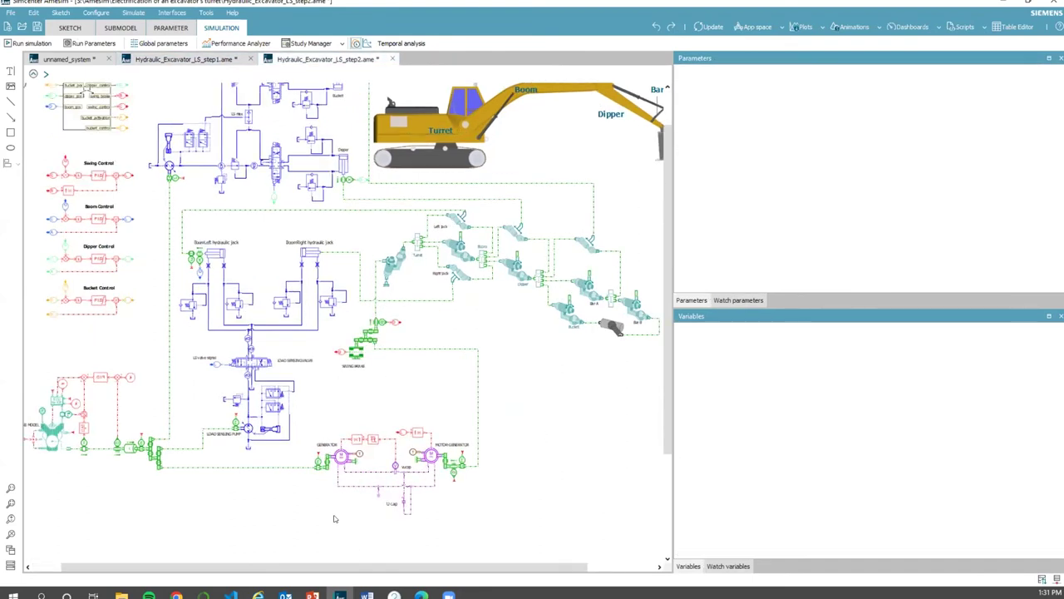
pyautogui.scroll(2, 334, 519)
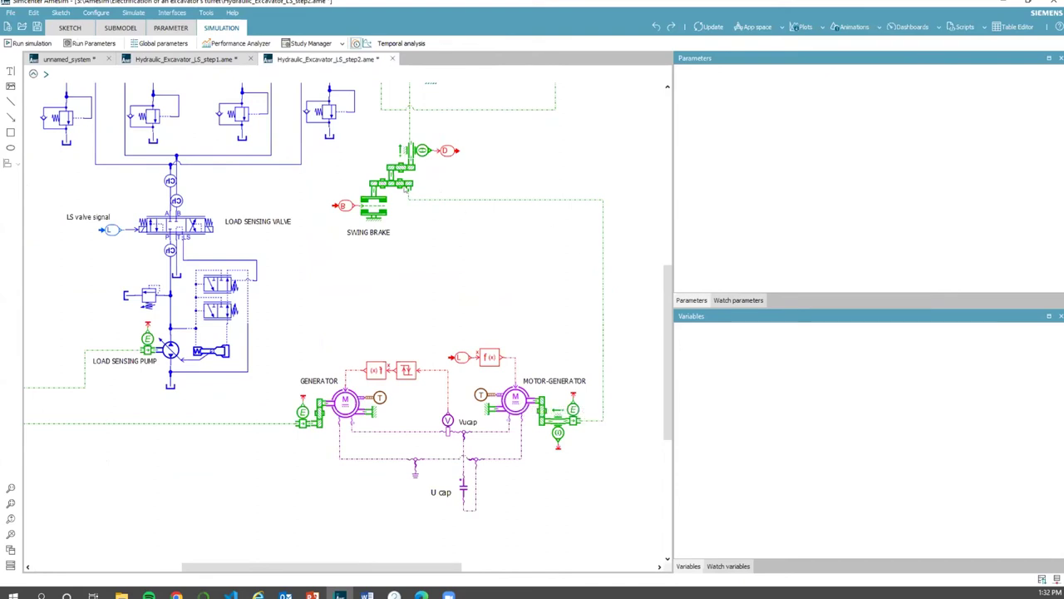
pyautogui.scroll(3, 429, 223)
pyautogui.scroll(-1, 429, 263)
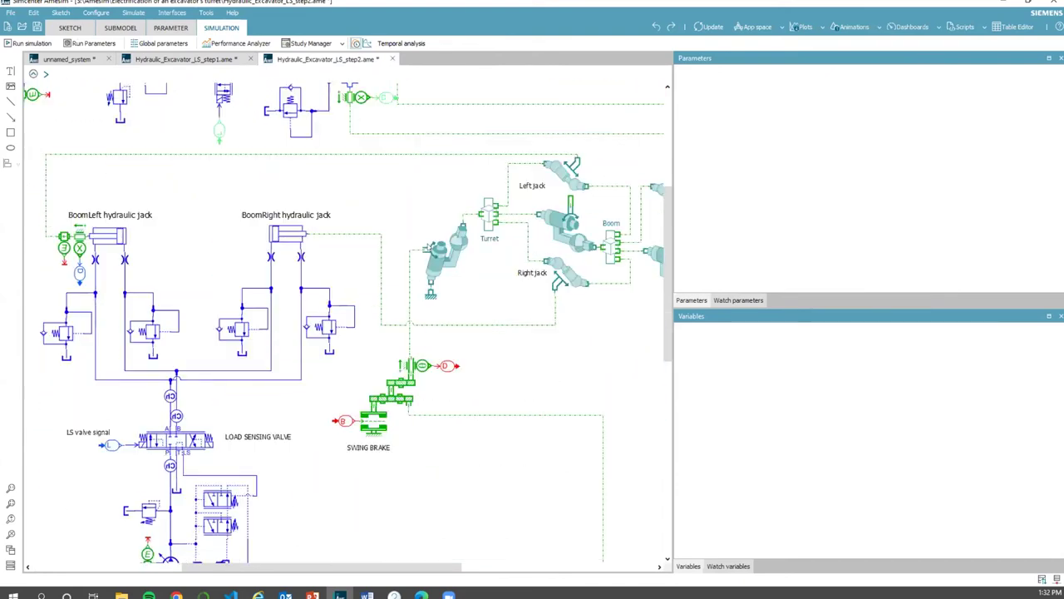
pyautogui.scroll(-3, 431, 372)
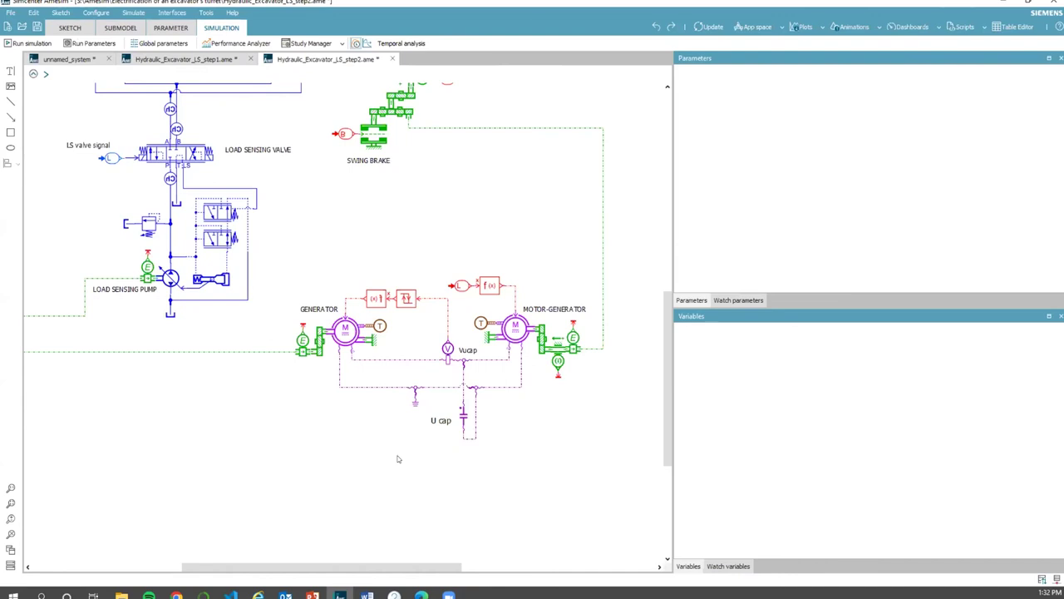
pyautogui.scroll(10, 376, 367)
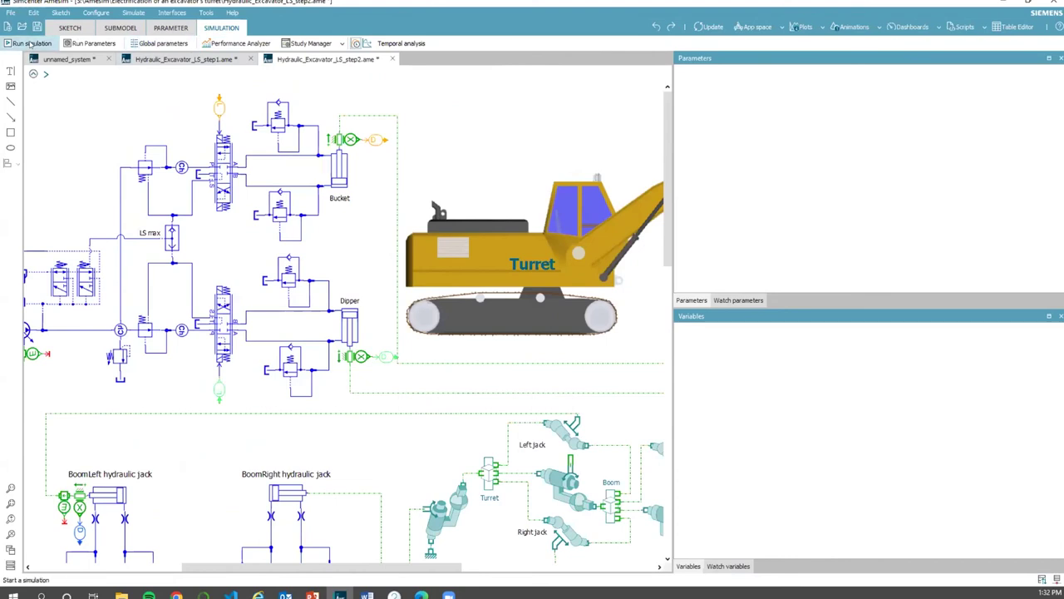
# Step: Simulate the hybrid step2 model to 20 s and dismiss the Run Details messages
pyautogui.click(30, 43)
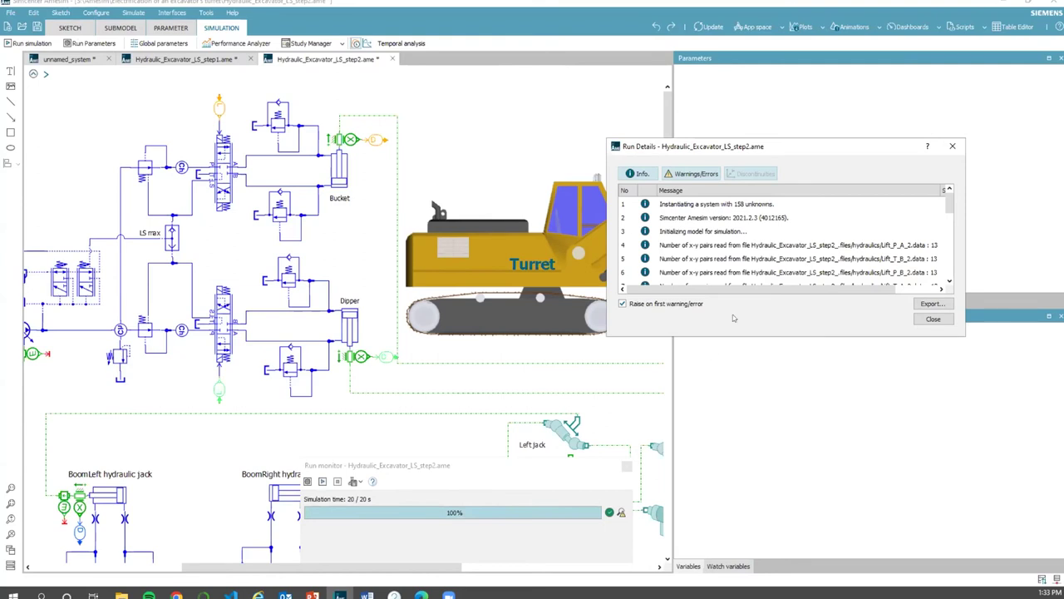
pyautogui.moveTo(950, 201); pyautogui.dragTo(948, 271)
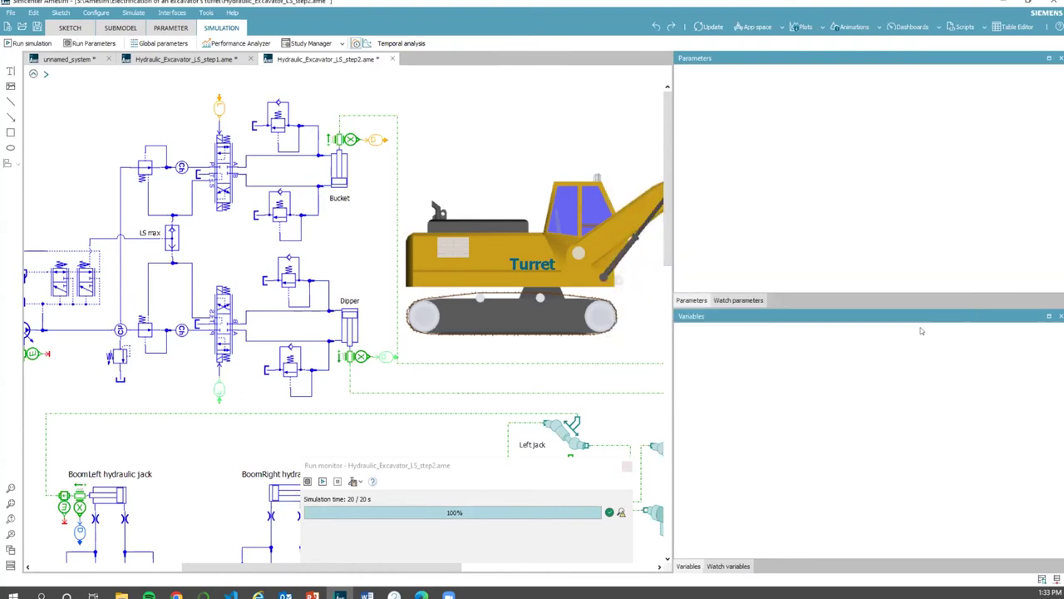
pyautogui.click(933, 318)
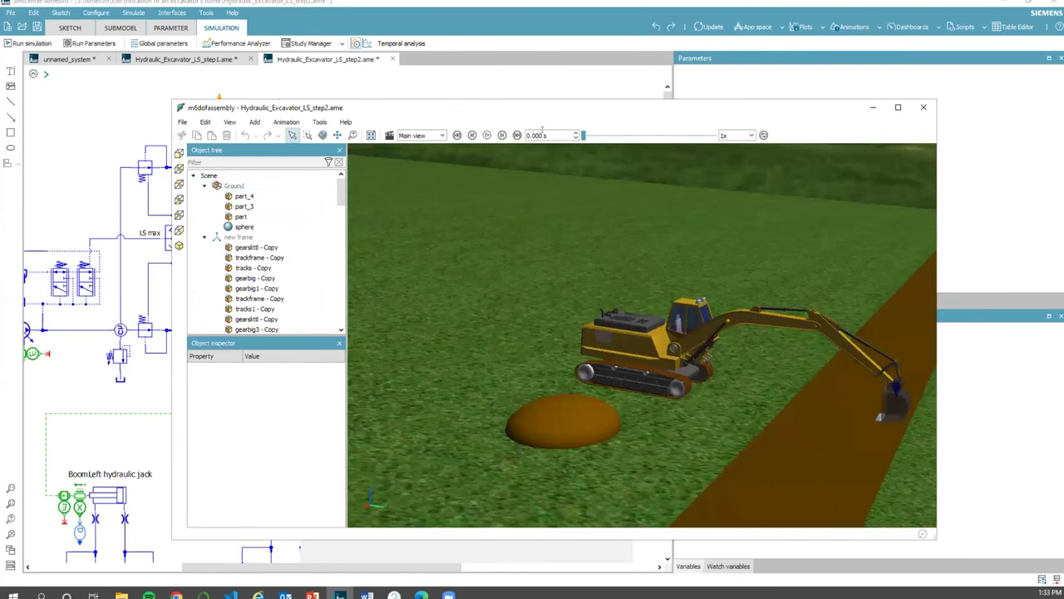
# Step: Play the step2 excavator 3D animation to 20 s, then close its window
pyautogui.click(487, 136)
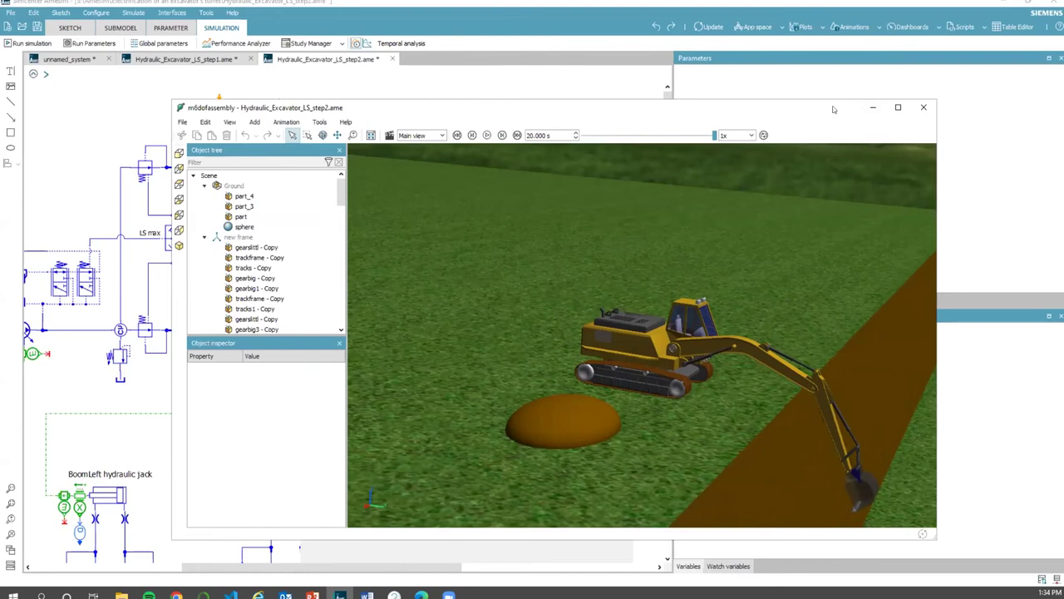
pyautogui.click(873, 107)
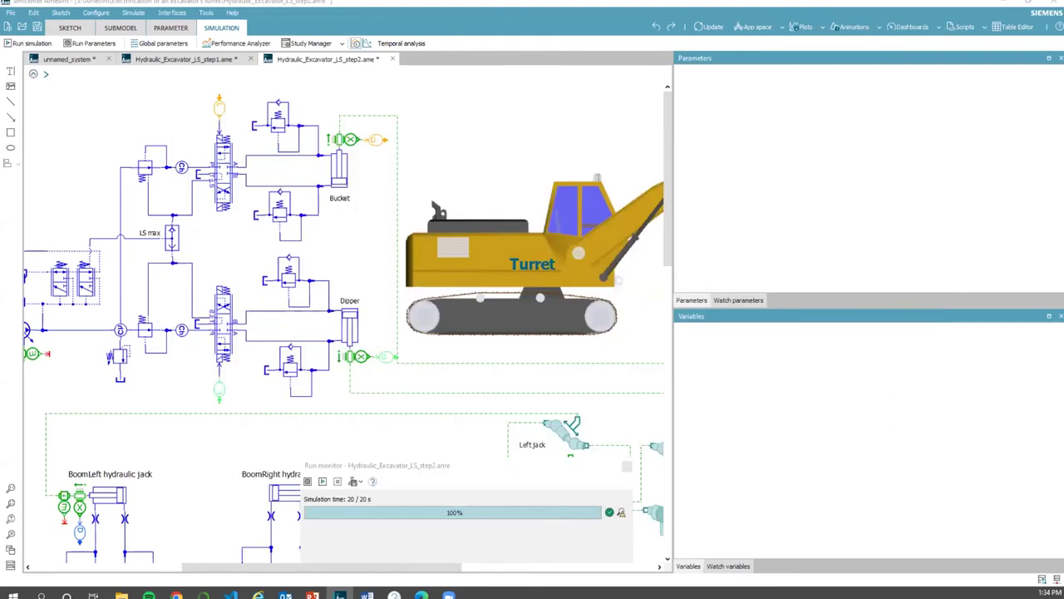
# Step: Show the saved Total fuel consumption plot comparing the hybrid and initial models
pyautogui.click(822, 28)
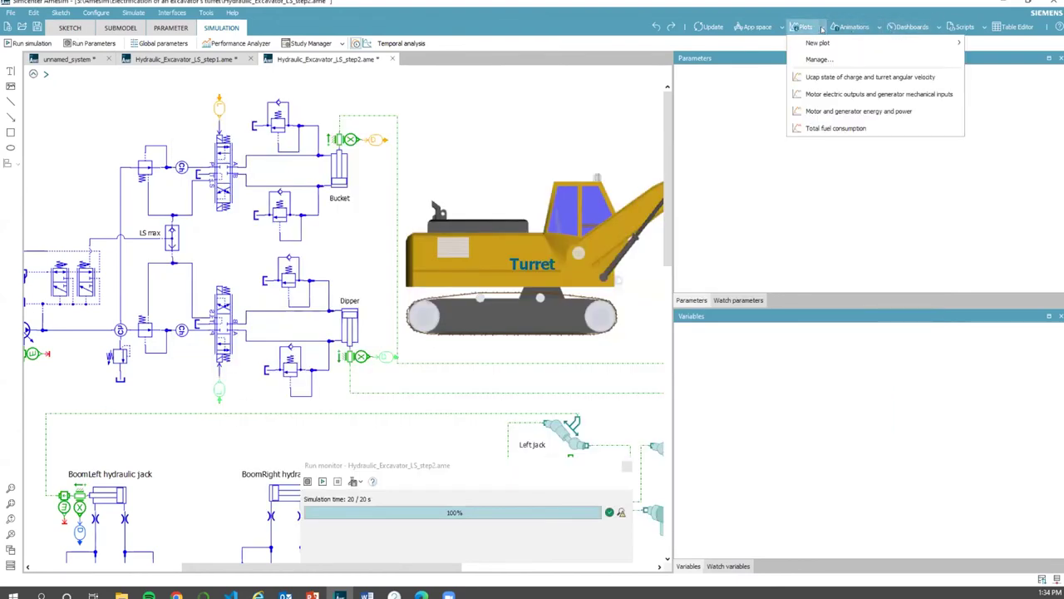
pyautogui.click(826, 129)
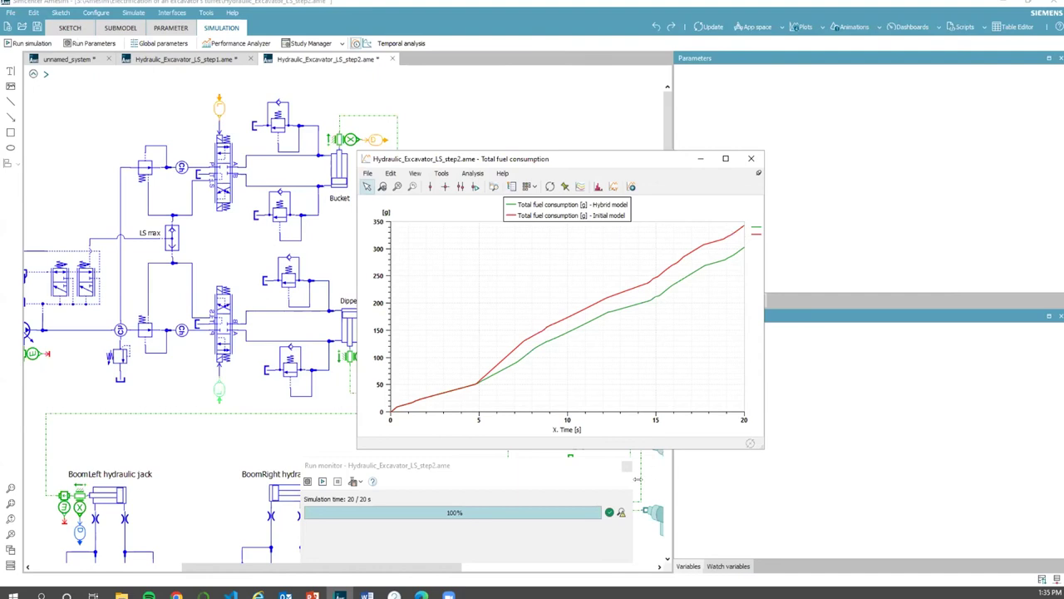
# Step: Replace the fuel consumption plot with the saved Motor and generator energy and power plot
pyautogui.click(751, 158)
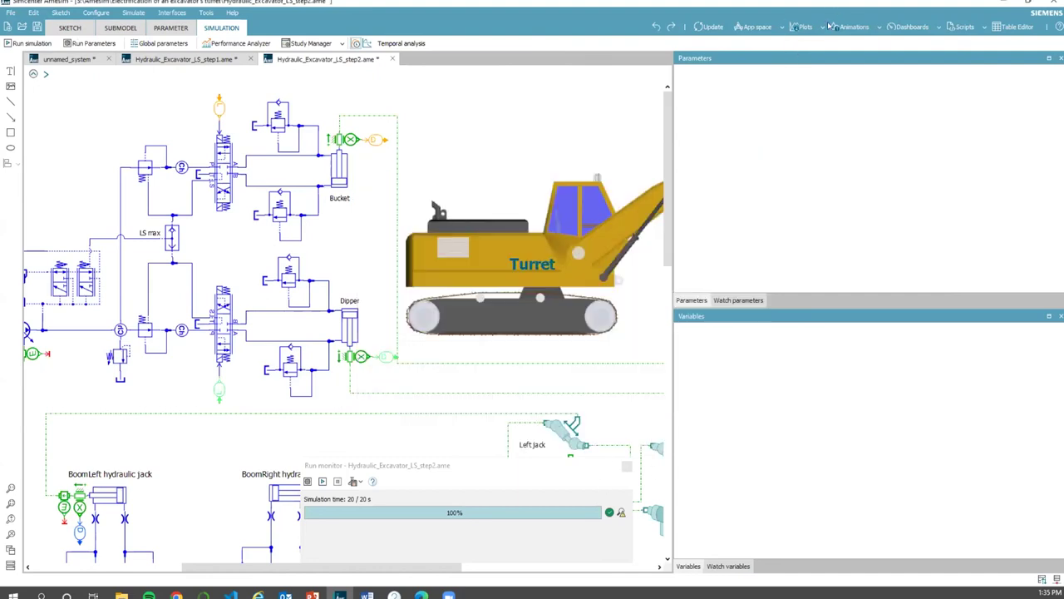
pyautogui.click(802, 27)
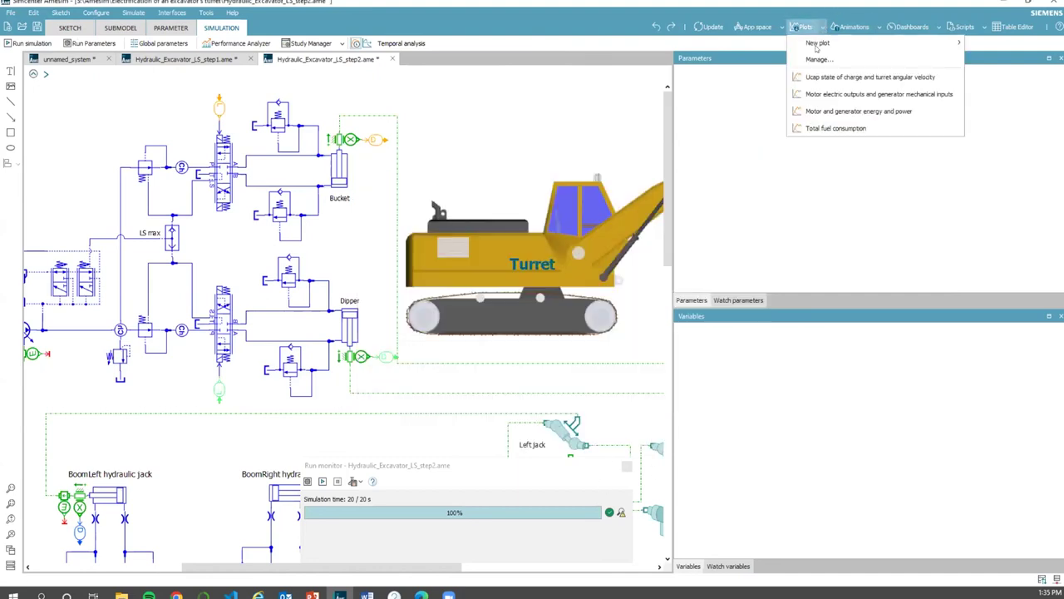
pyautogui.click(861, 111)
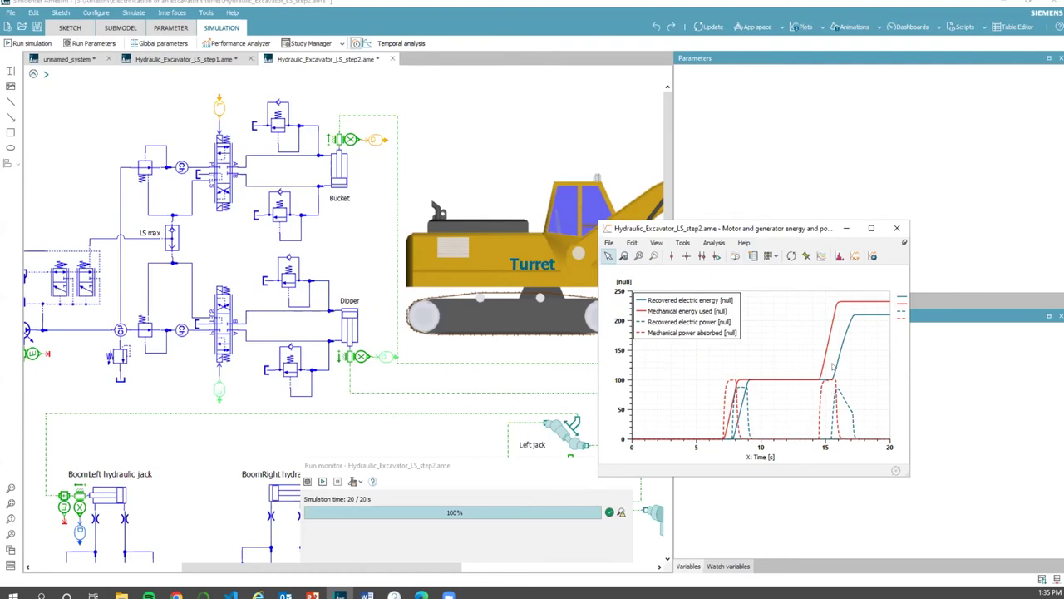
# Step: Close the motor/generator plot, then plot and close the Vucap capacitor voltage at port 1
pyautogui.click(897, 227)
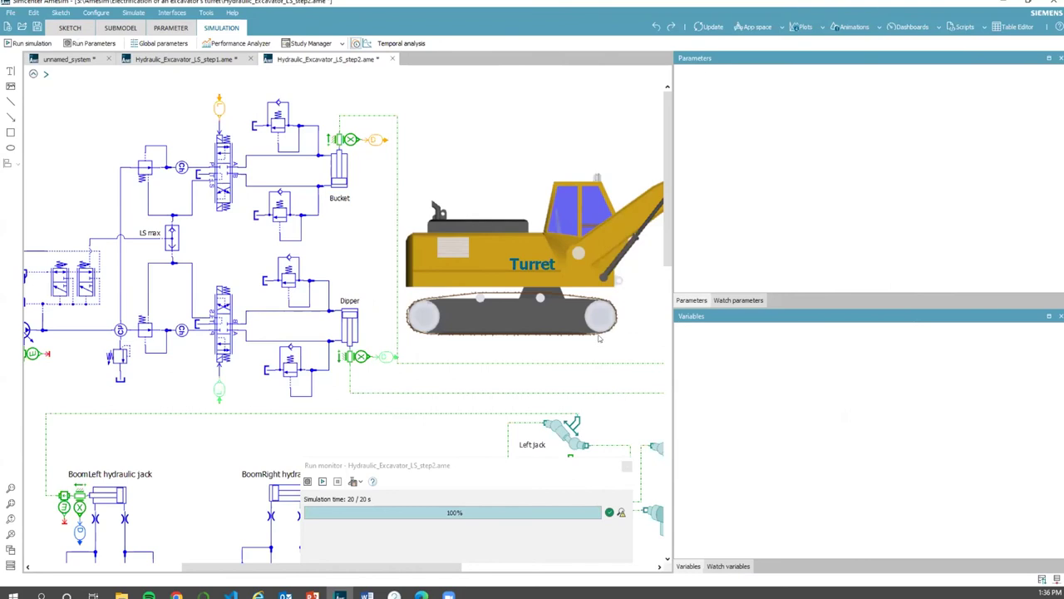
pyautogui.scroll(-10, 536, 382)
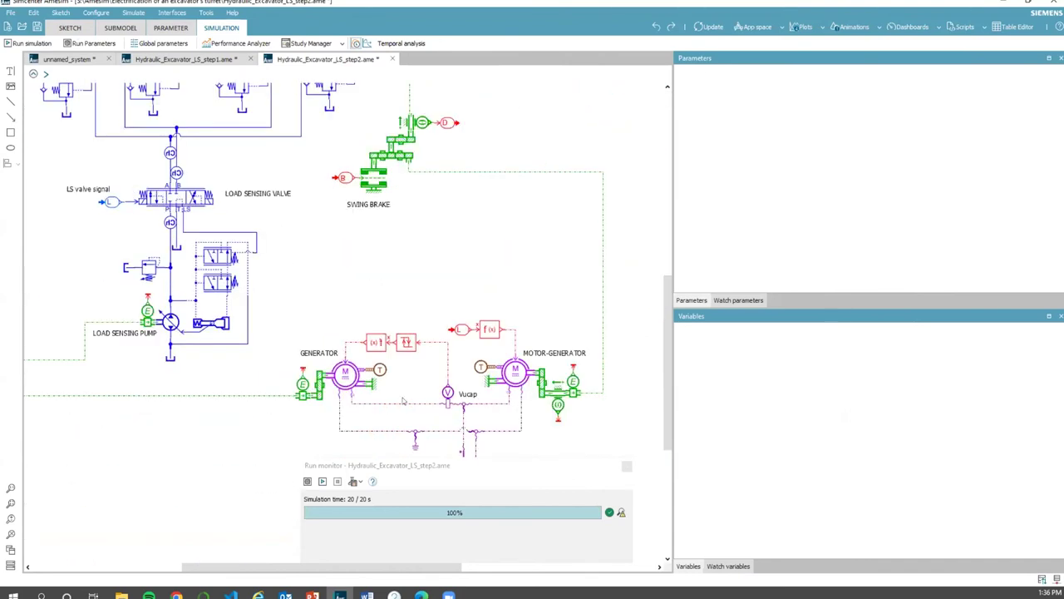
pyautogui.click(449, 393)
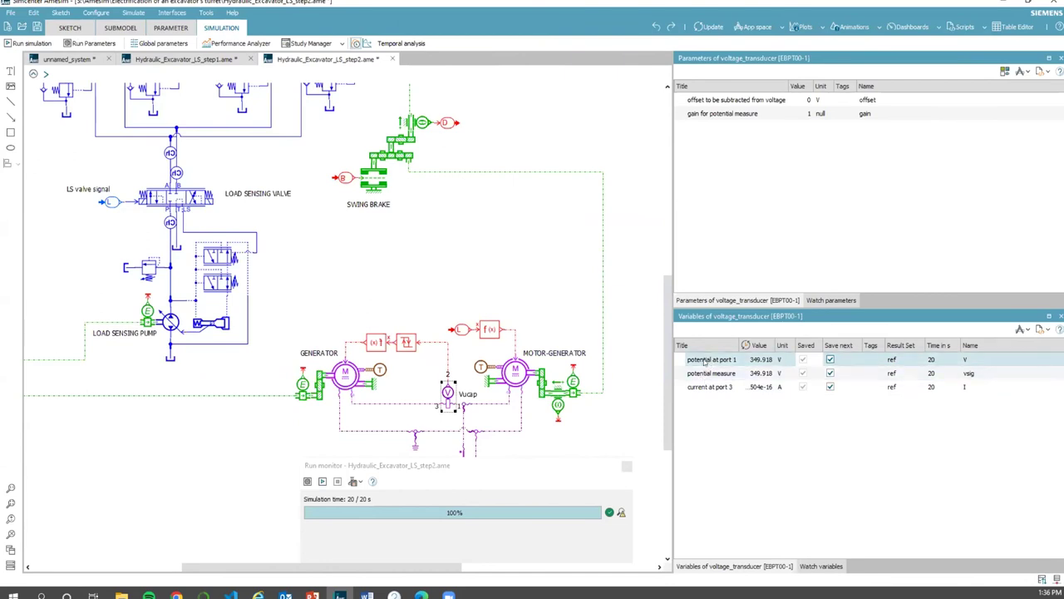
pyautogui.moveTo(701, 361)
pyautogui.mouseDown()
pyautogui.moveTo(478, 319)
pyautogui.moveTo(427, 271)
pyautogui.mouseUp()
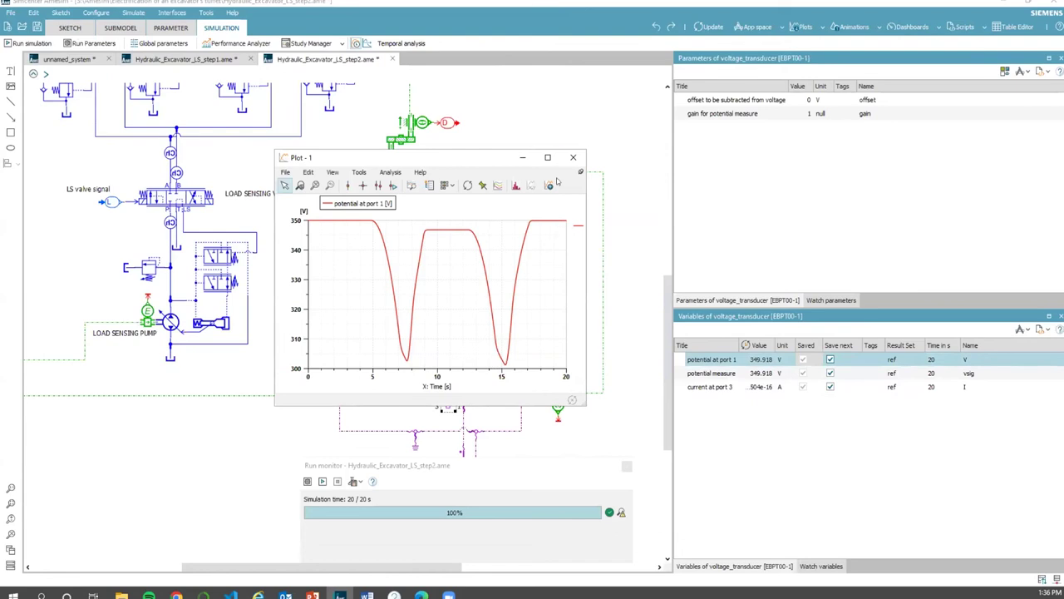
pyautogui.click(573, 157)
# Step: Check the BoomRight hydraulic jack's pressure plot and close it again
pyautogui.scroll(3, 211, 219)
pyautogui.click(288, 209)
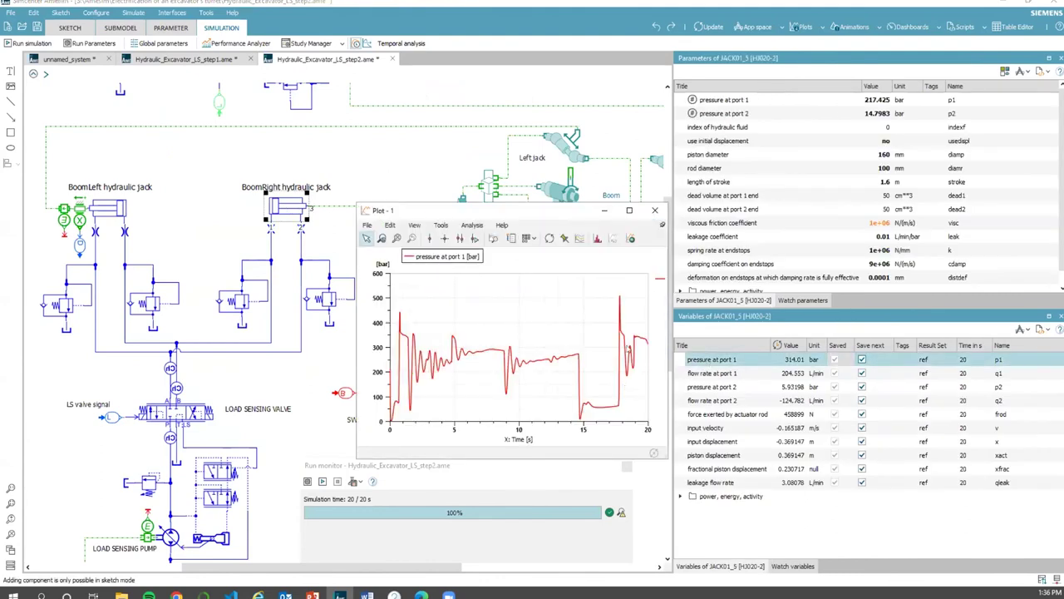
pyautogui.click(654, 210)
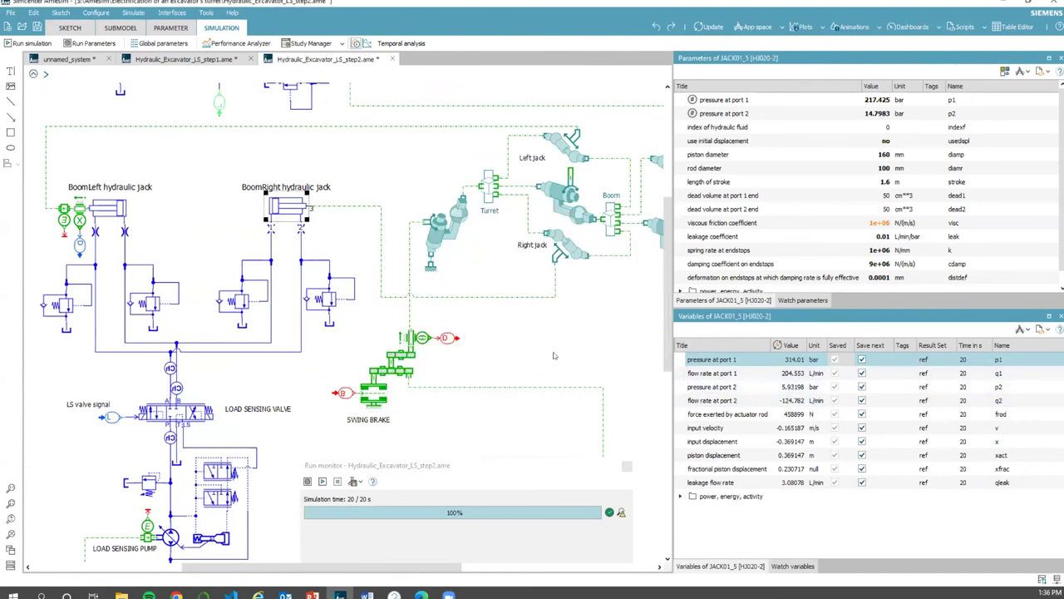
pyautogui.scroll(-5, 552, 355)
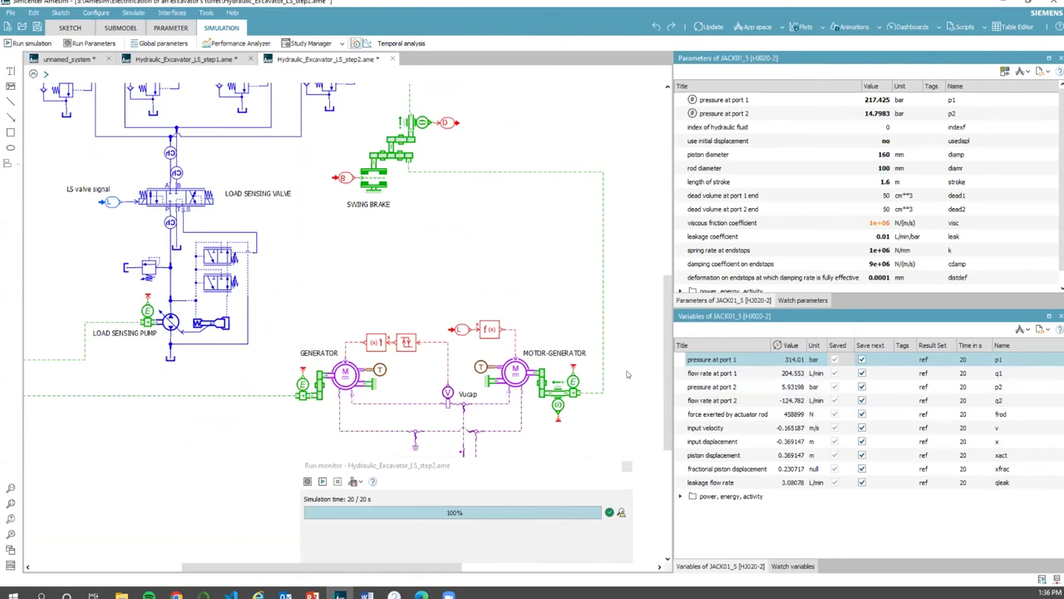
# Step: Close the finished run monitor and scroll around the excavator sketch
pyautogui.click(627, 467)
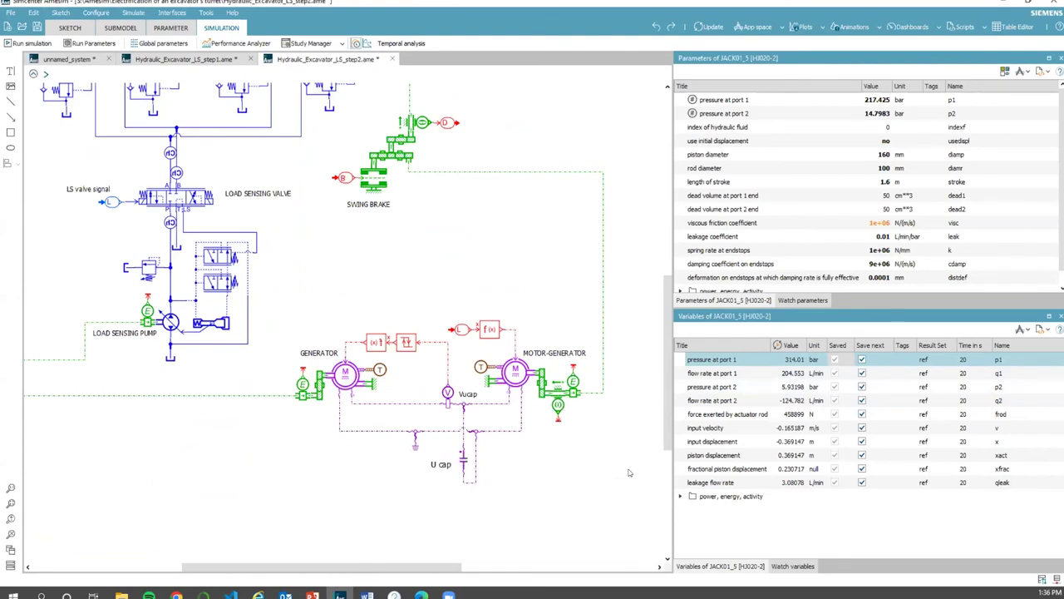
pyautogui.scroll(5, 629, 473)
pyautogui.scroll(5, 629, 472)
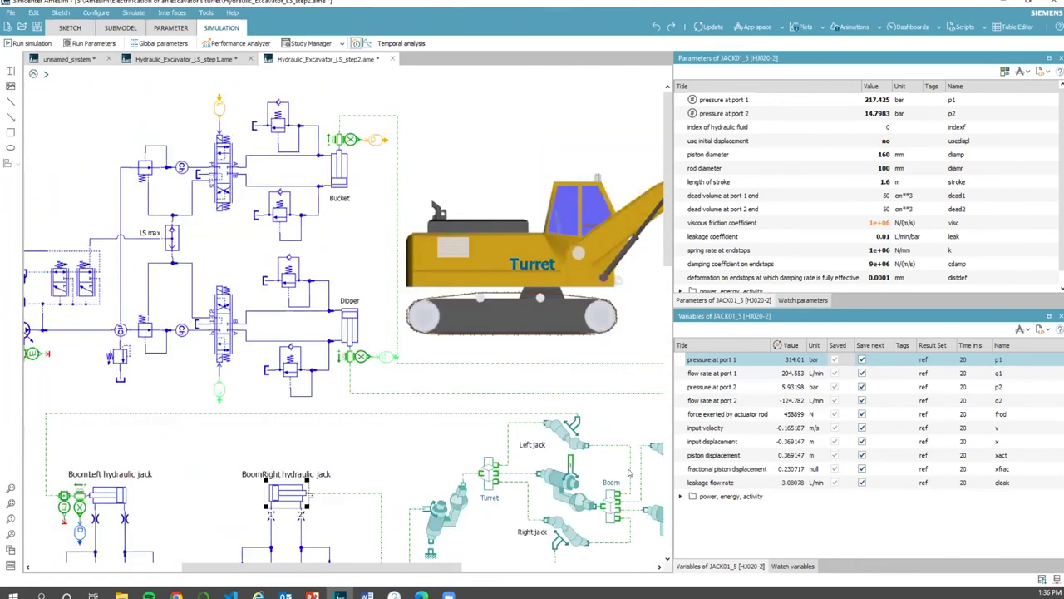
pyautogui.scroll(-2, 565, 475)
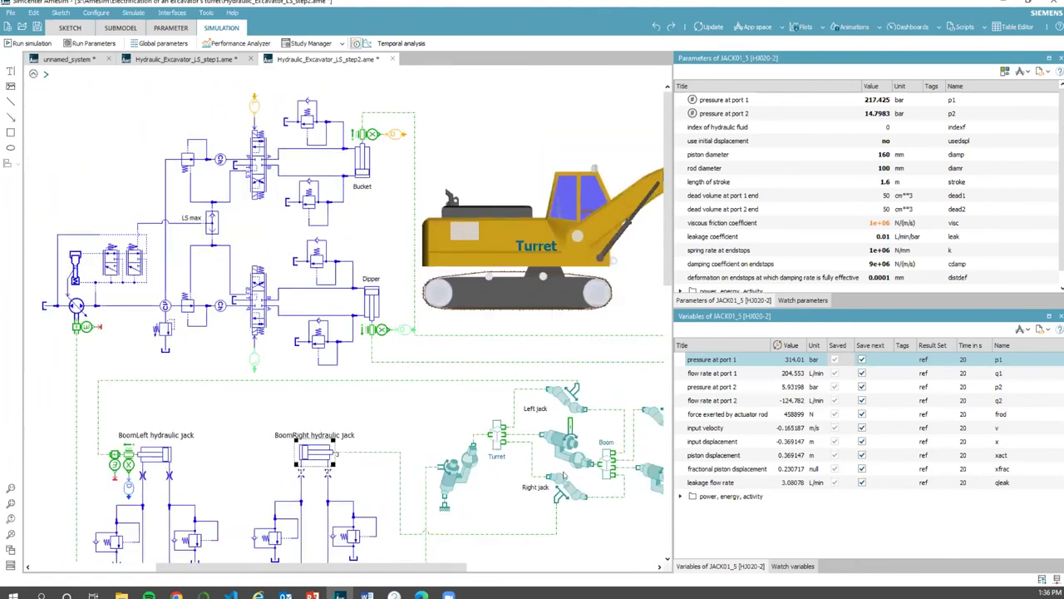
pyautogui.scroll(-2, 564, 476)
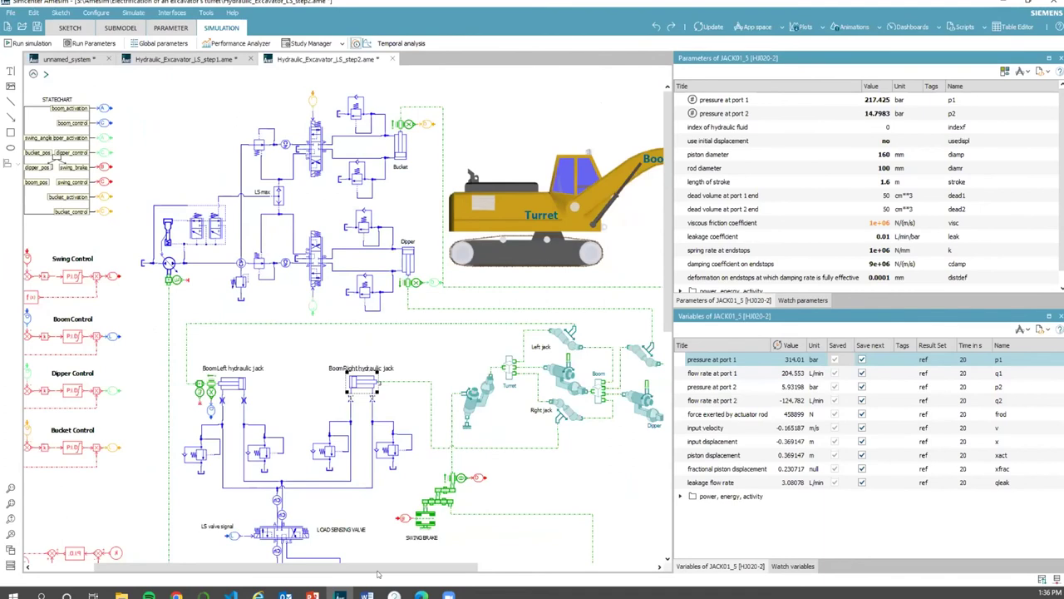
pyautogui.moveTo(385, 568); pyautogui.dragTo(472, 568)
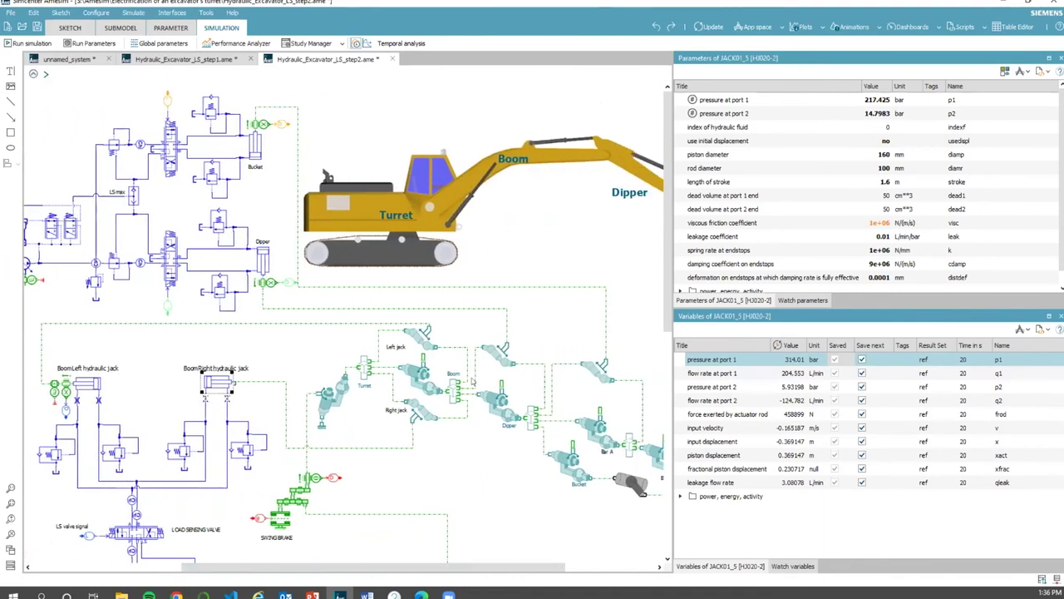
pyautogui.scroll(-1, 489, 430)
pyautogui.scroll(-1, 489, 430)
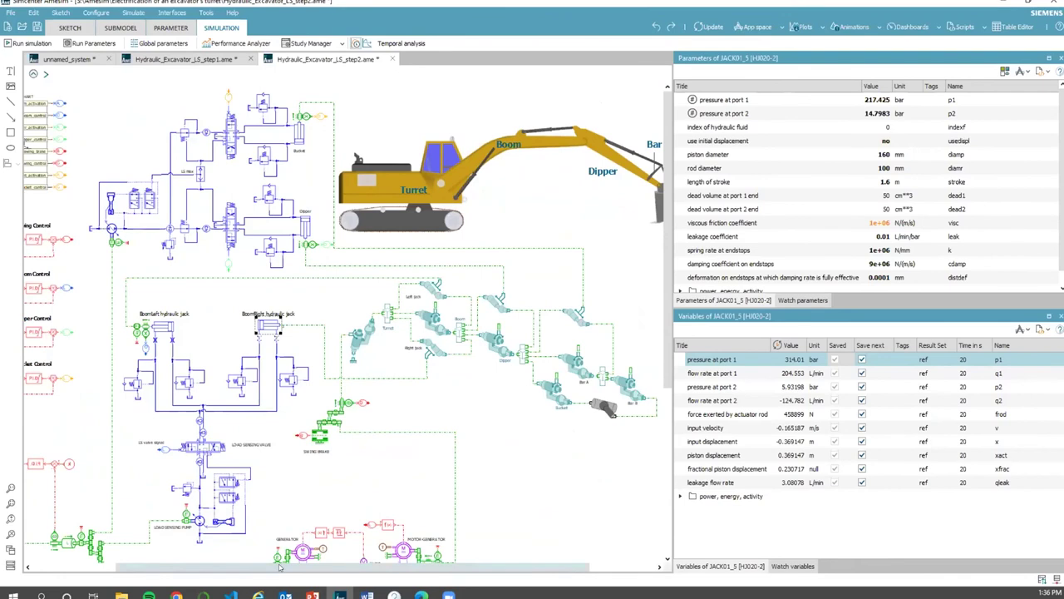
pyautogui.moveTo(283, 568); pyautogui.dragTo(228, 568)
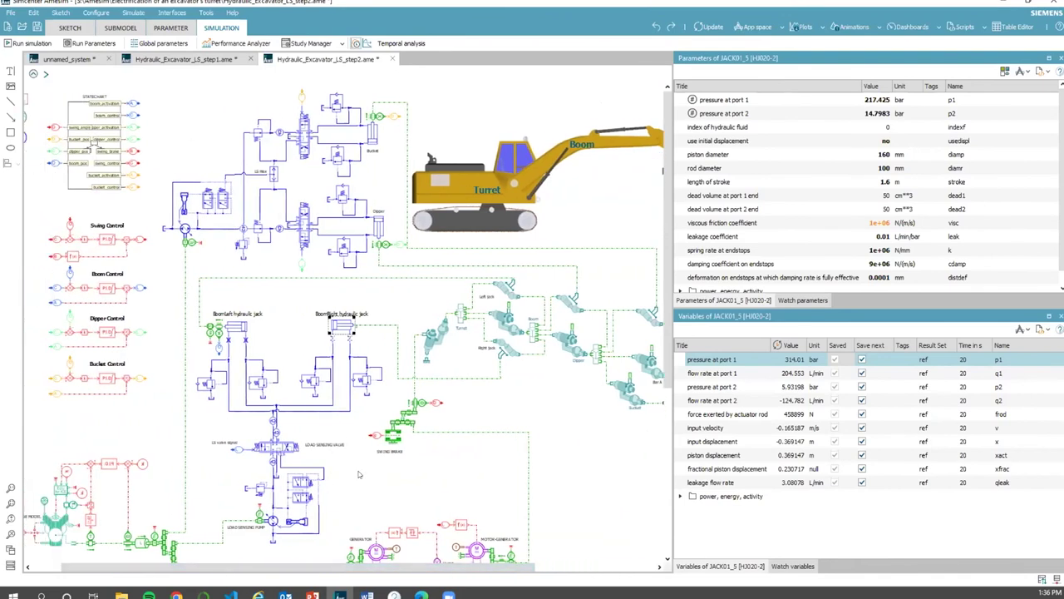
pyautogui.scroll(-1, 357, 474)
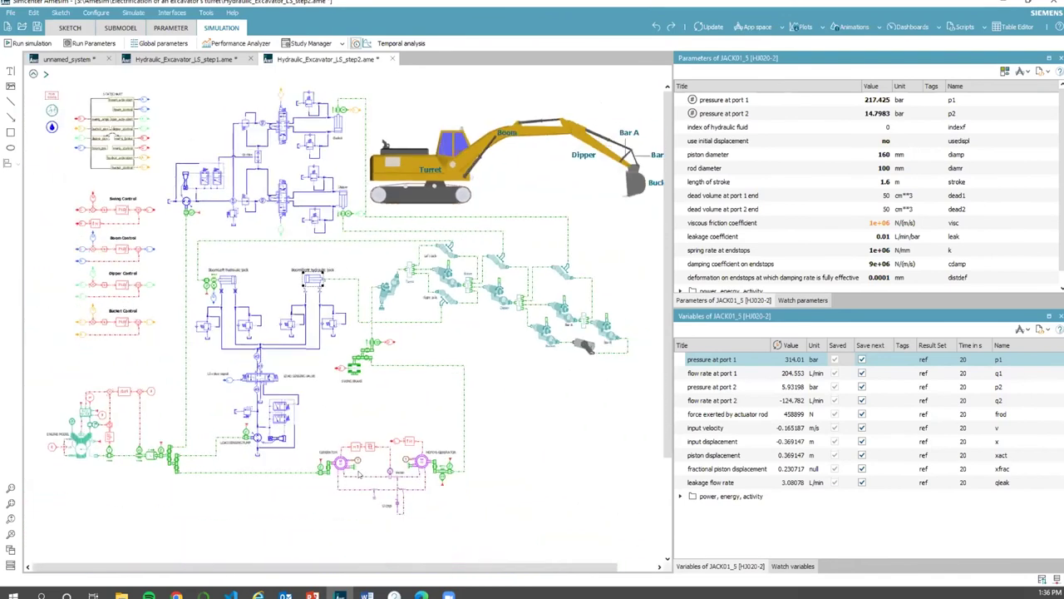
# Step: Open Simulate > Power, energy, activity and select the four JACK submodels
pyautogui.click(133, 13)
pyautogui.click(167, 110)
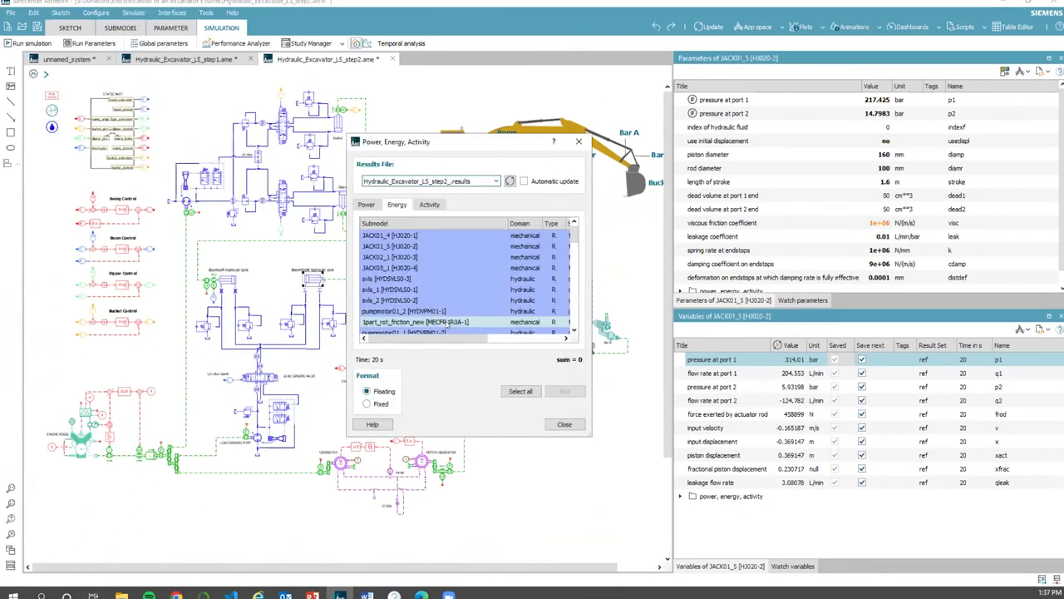
pyautogui.moveTo(411, 247); pyautogui.dragTo(397, 271)
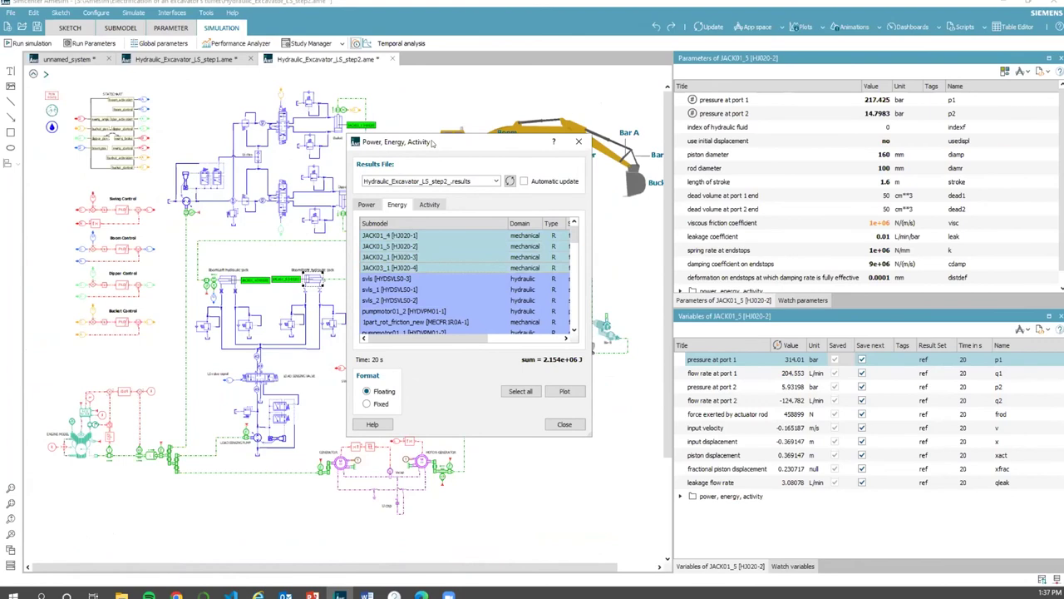
pyautogui.moveTo(434, 144); pyautogui.dragTo(601, 141)
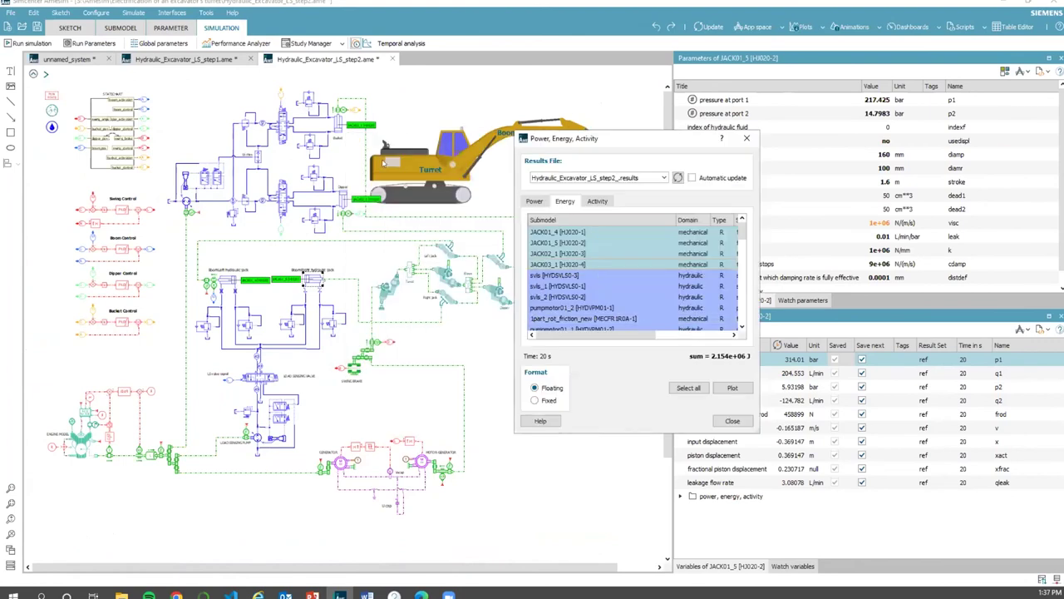
# Step: Add svls, svls_1, svls_2, pumpmotor01_2 and 1part_rot_friction_new, then plot energy as bars
pyautogui.keyDown('ctrl'); pyautogui.click(563, 288); pyautogui.keyUp('ctrl')
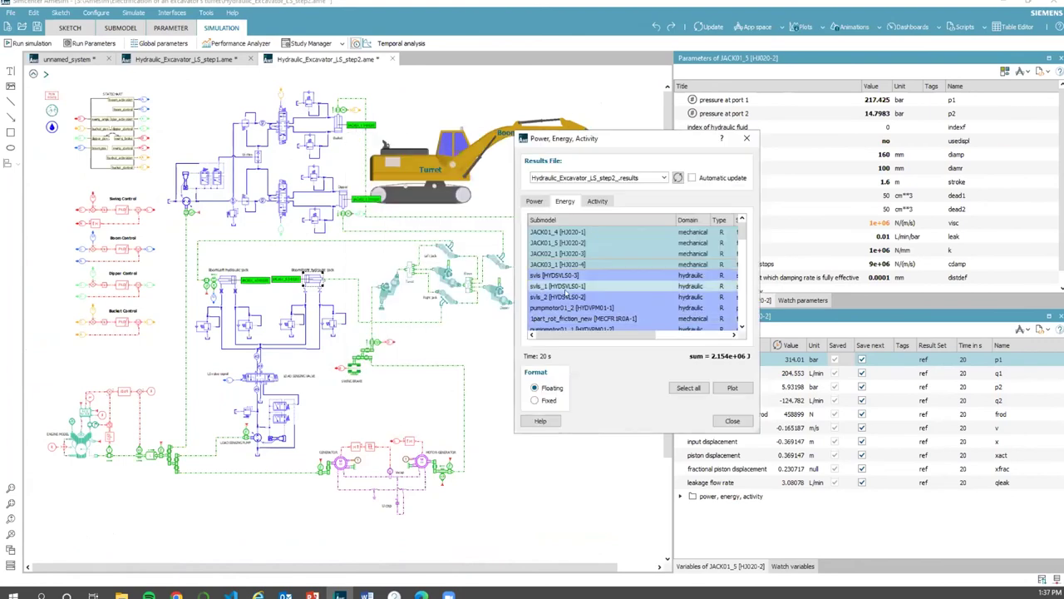
pyautogui.keyDown('ctrl'); pyautogui.click(553, 276); pyautogui.keyUp('ctrl')
pyautogui.keyDown('ctrl'); pyautogui.click(573, 286); pyautogui.keyUp('ctrl')
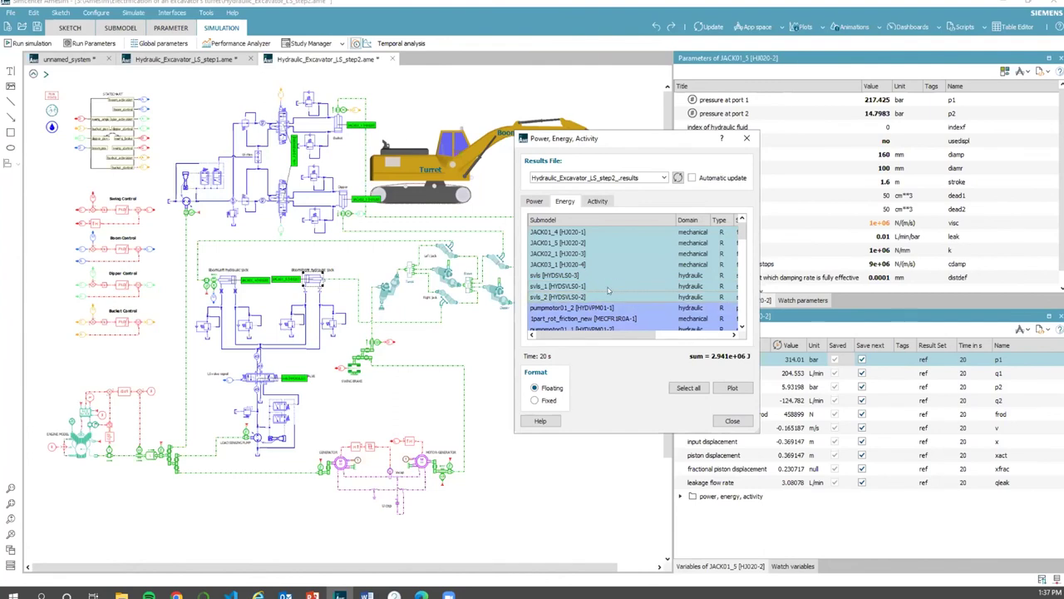
pyautogui.keyDown('ctrl'); pyautogui.click(589, 308); pyautogui.keyUp('ctrl')
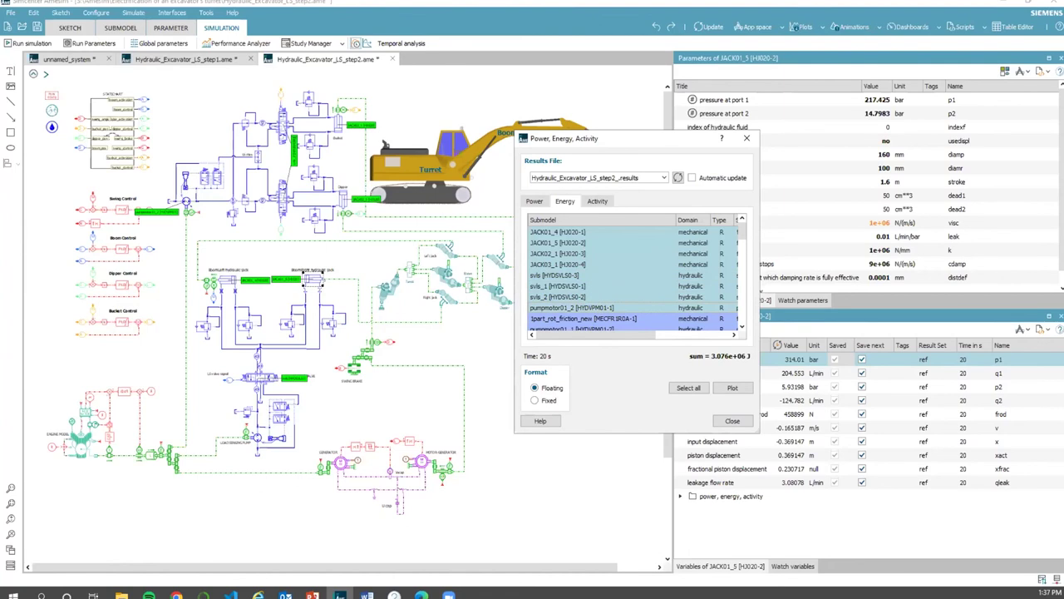
pyautogui.keyDown('ctrl'); pyautogui.click(603, 319); pyautogui.keyUp('ctrl')
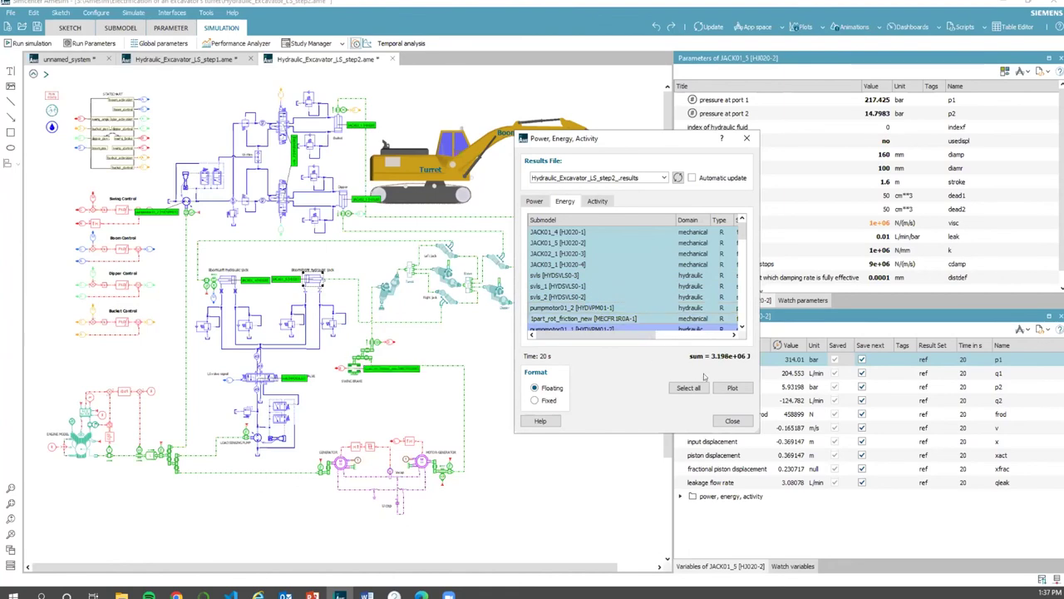
pyautogui.click(732, 387)
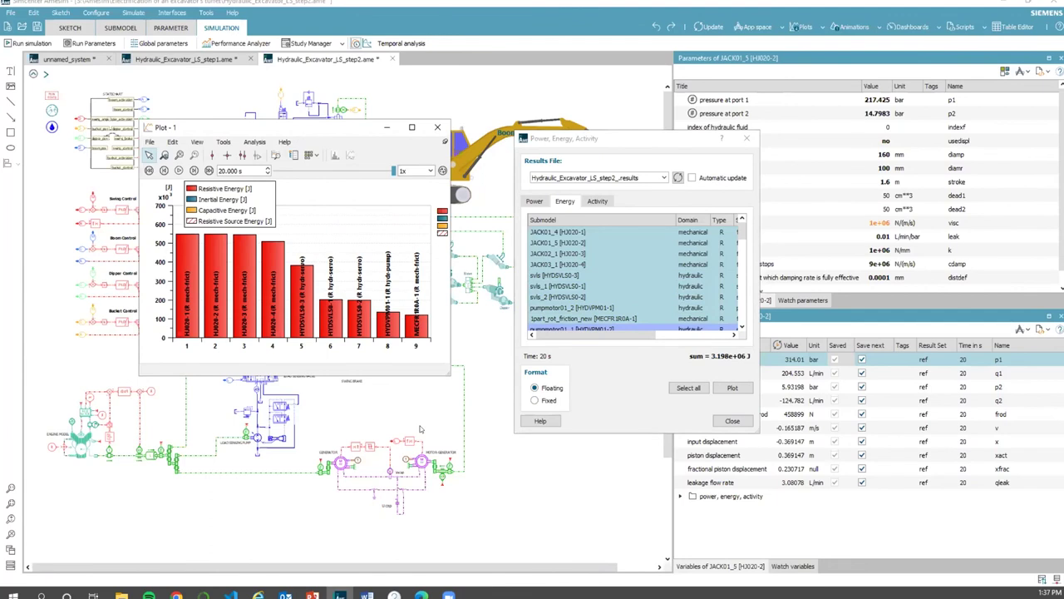
# Step: Close the Power, Energy, Activity dialog and its Plot-1 energy bar chart
pyautogui.click(326, 127)
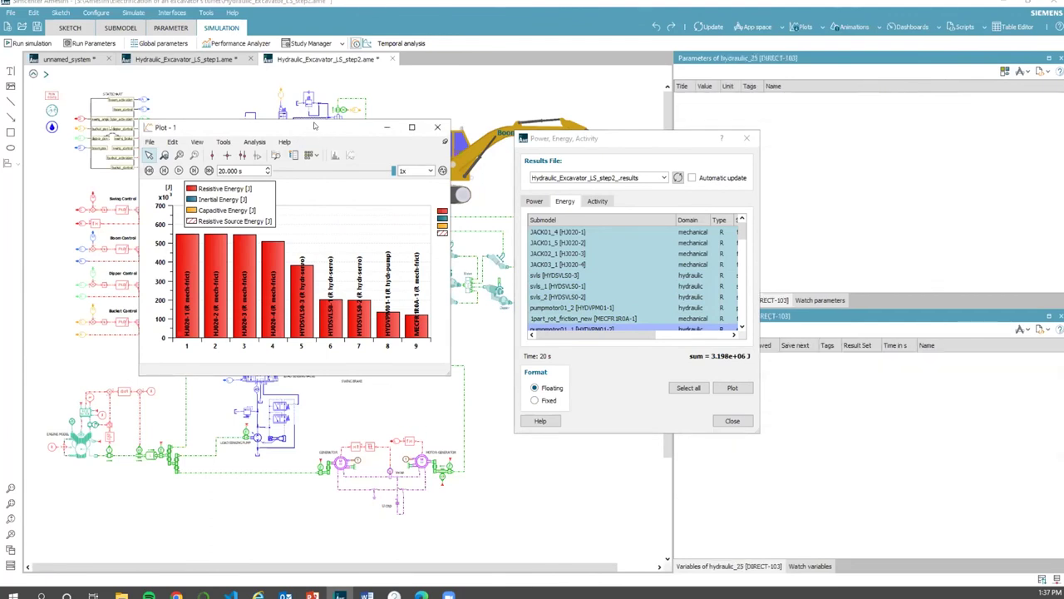
pyautogui.moveTo(314, 125); pyautogui.dragTo(222, 83)
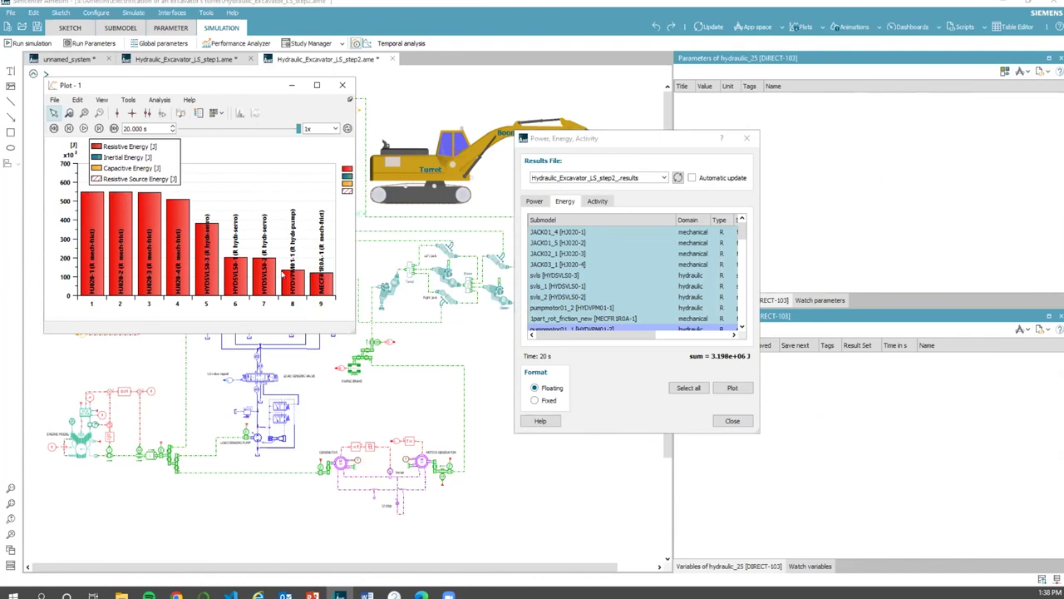
pyautogui.click(732, 421)
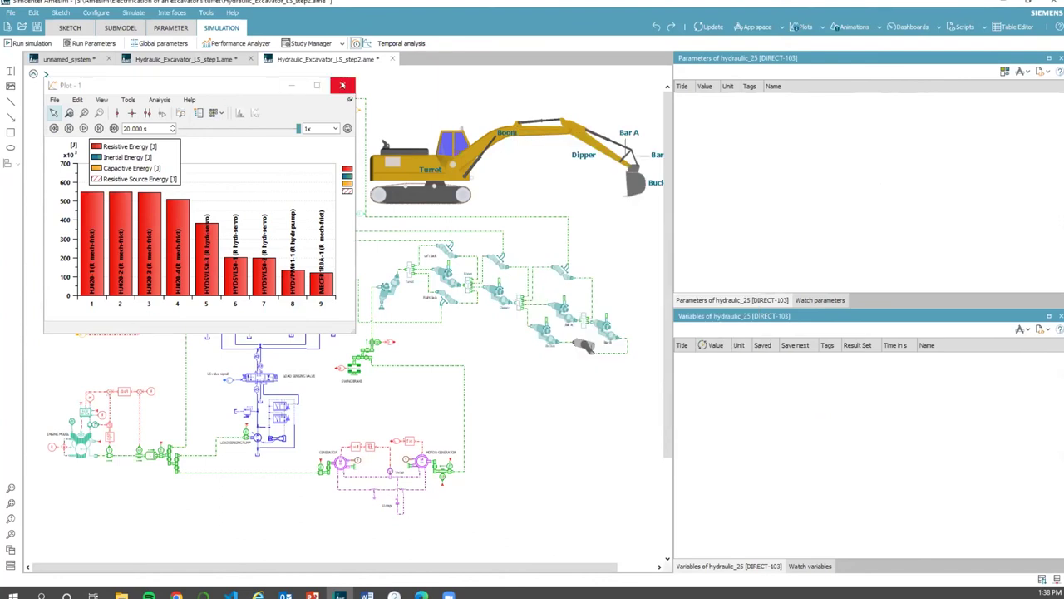
pyautogui.click(342, 85)
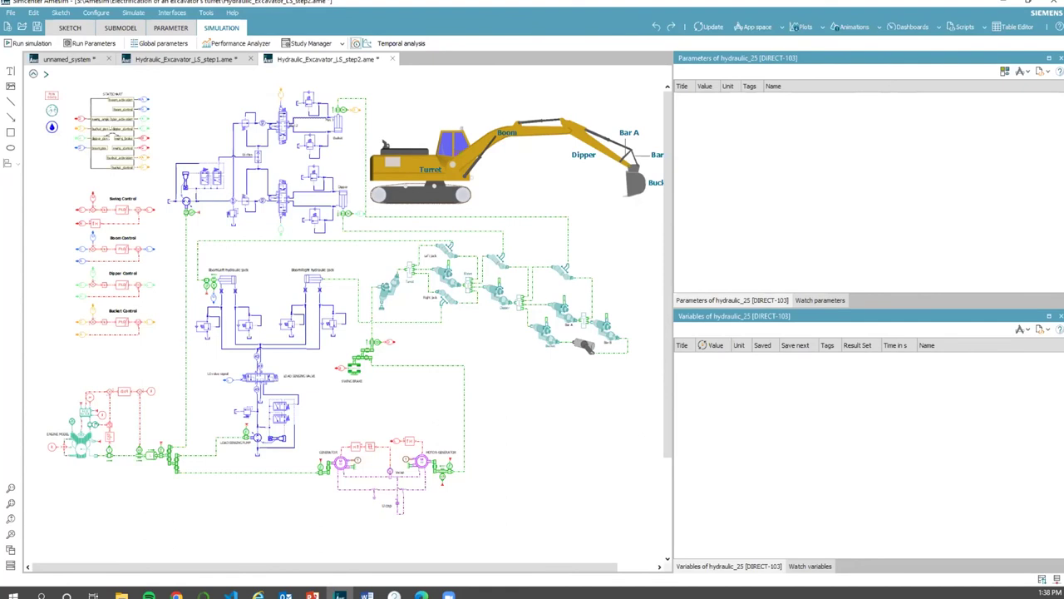
# Step: In the PowerPoint deck, move through slide 4 to slide 5, 'Scalable mechanical simulation'
pyautogui.hotkey('alt', 'Tab')
pyautogui.click(48, 250)
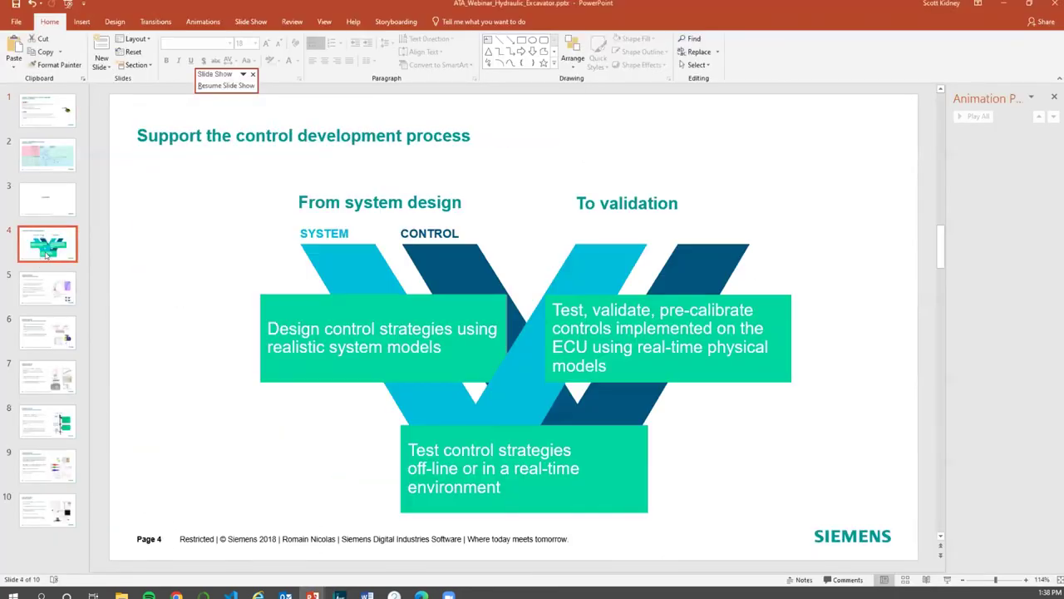
pyautogui.click(48, 289)
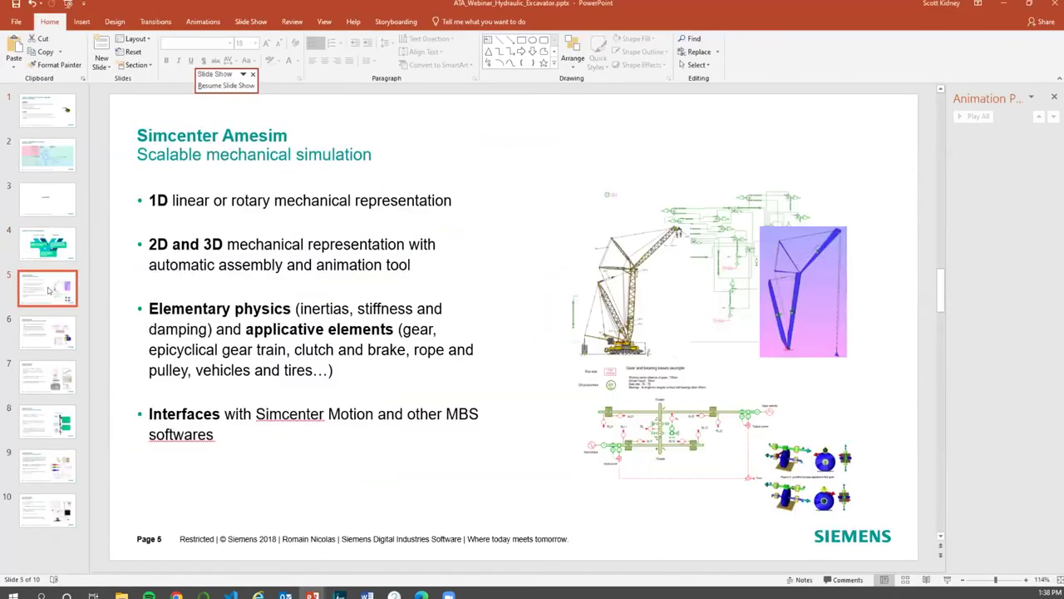